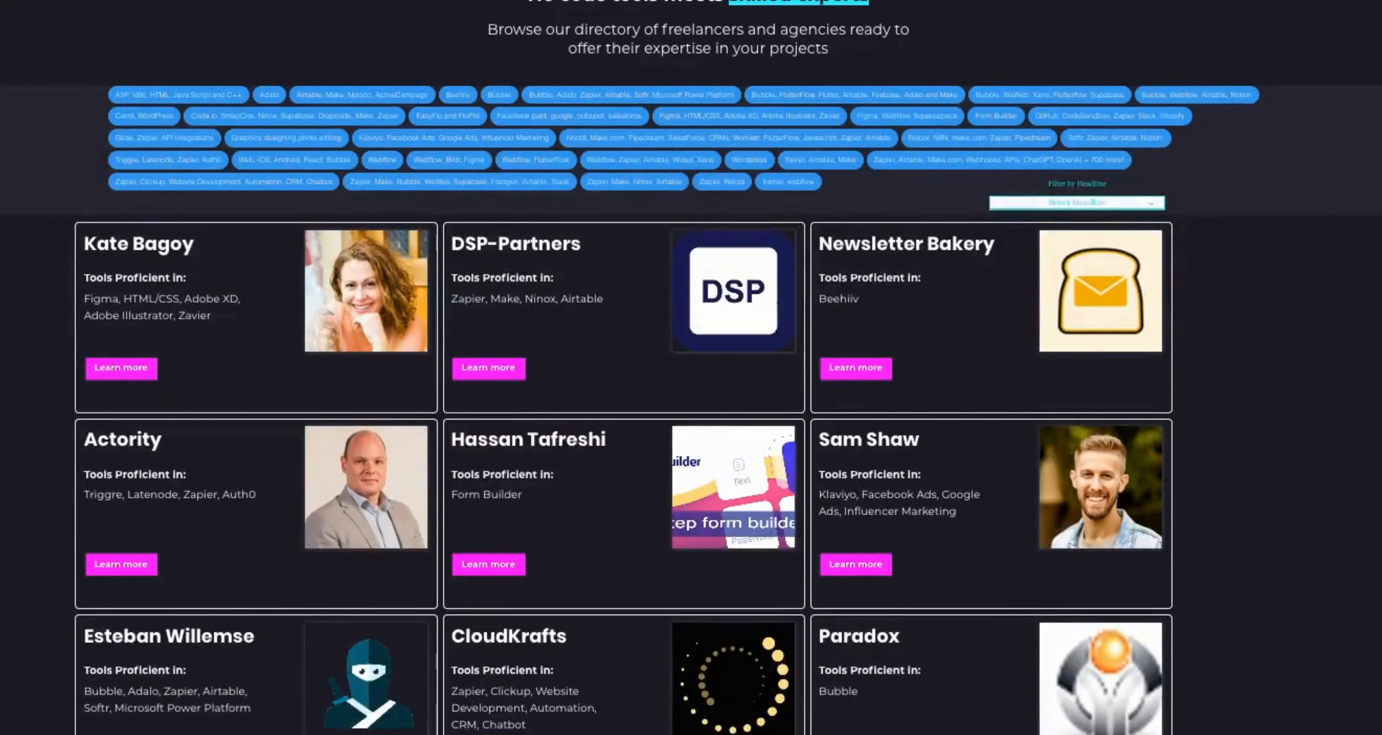
Browse the published directory of freelancer and agency cards.
scroll(691, 367, "down", 5)
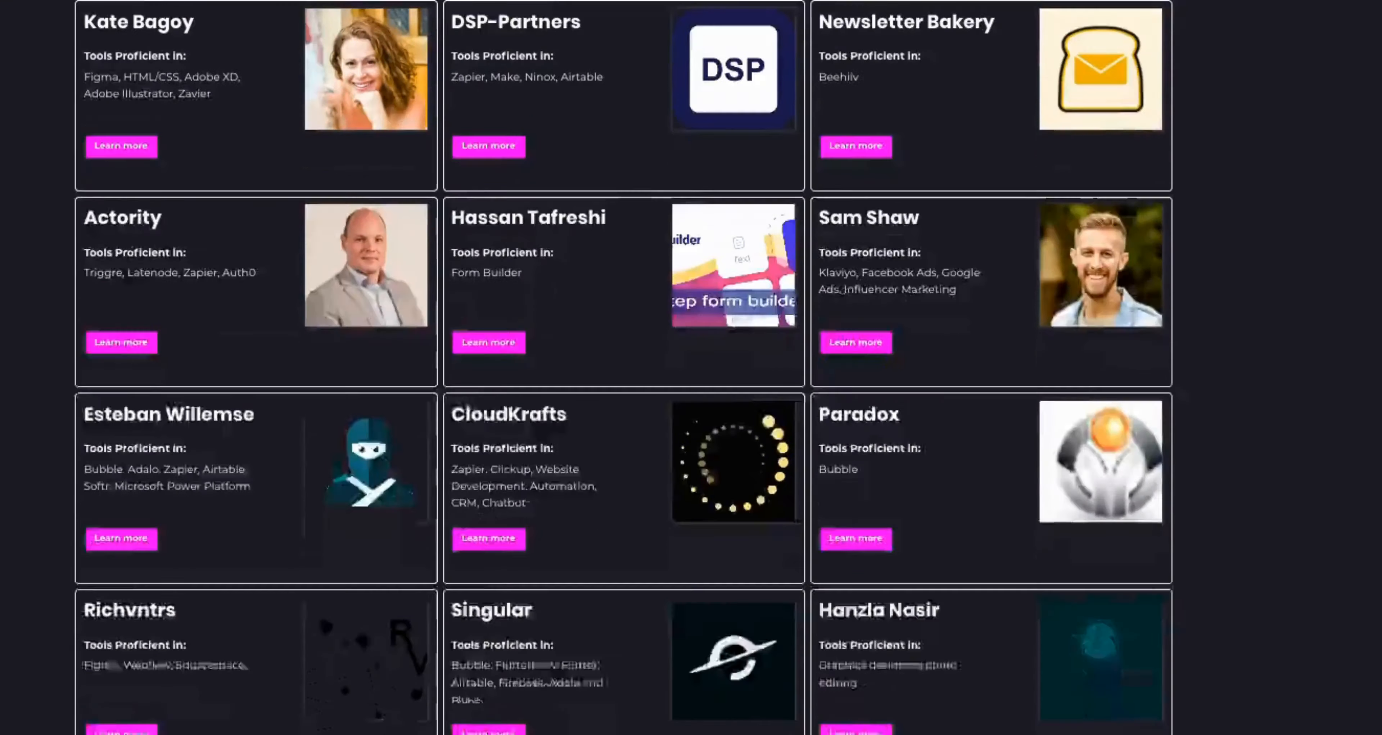
scroll(691, 367, "down", 15)
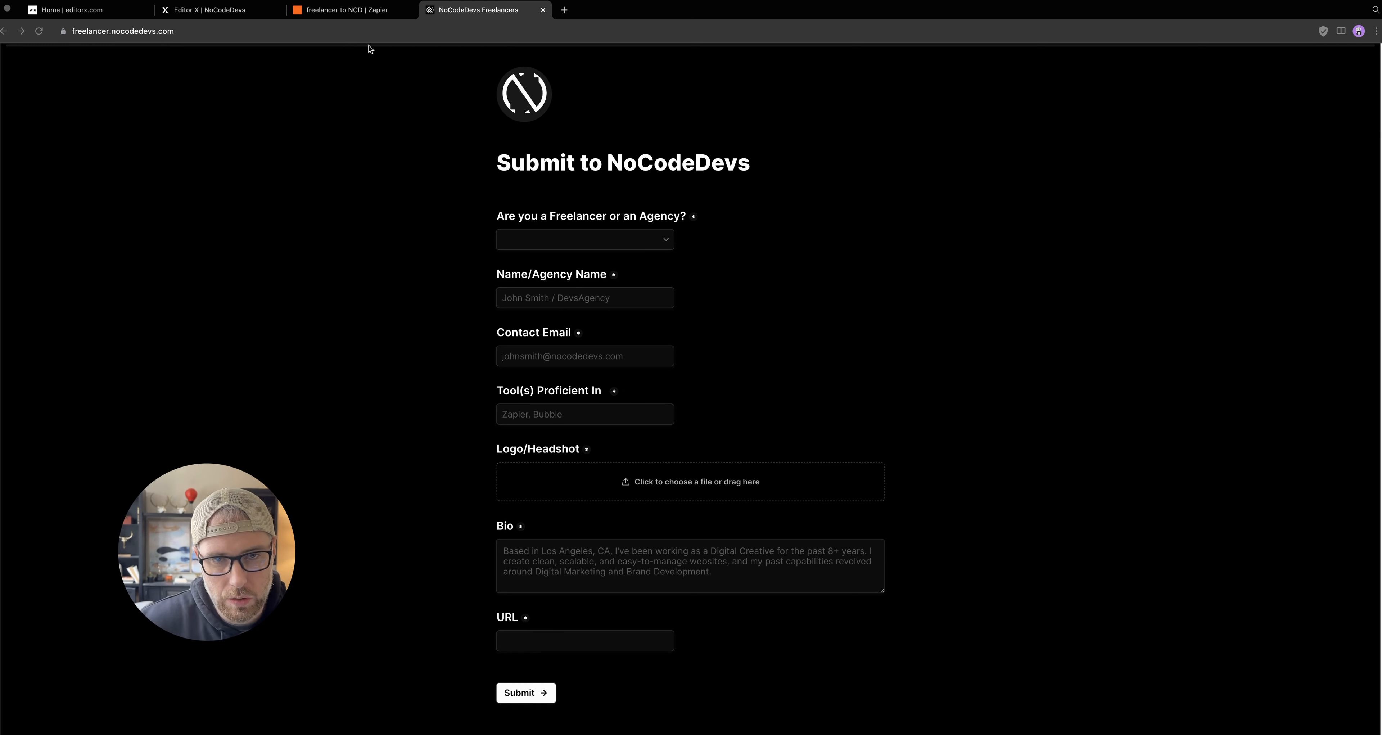
Switch to the "freelancer to NCD" Zap in Zapier and review the data field mappings of its POST webhook action.
left_click(354, 15)
left_click_drag(827, 119, 781, 215)
left_click_drag(733, 340, 735, 321)
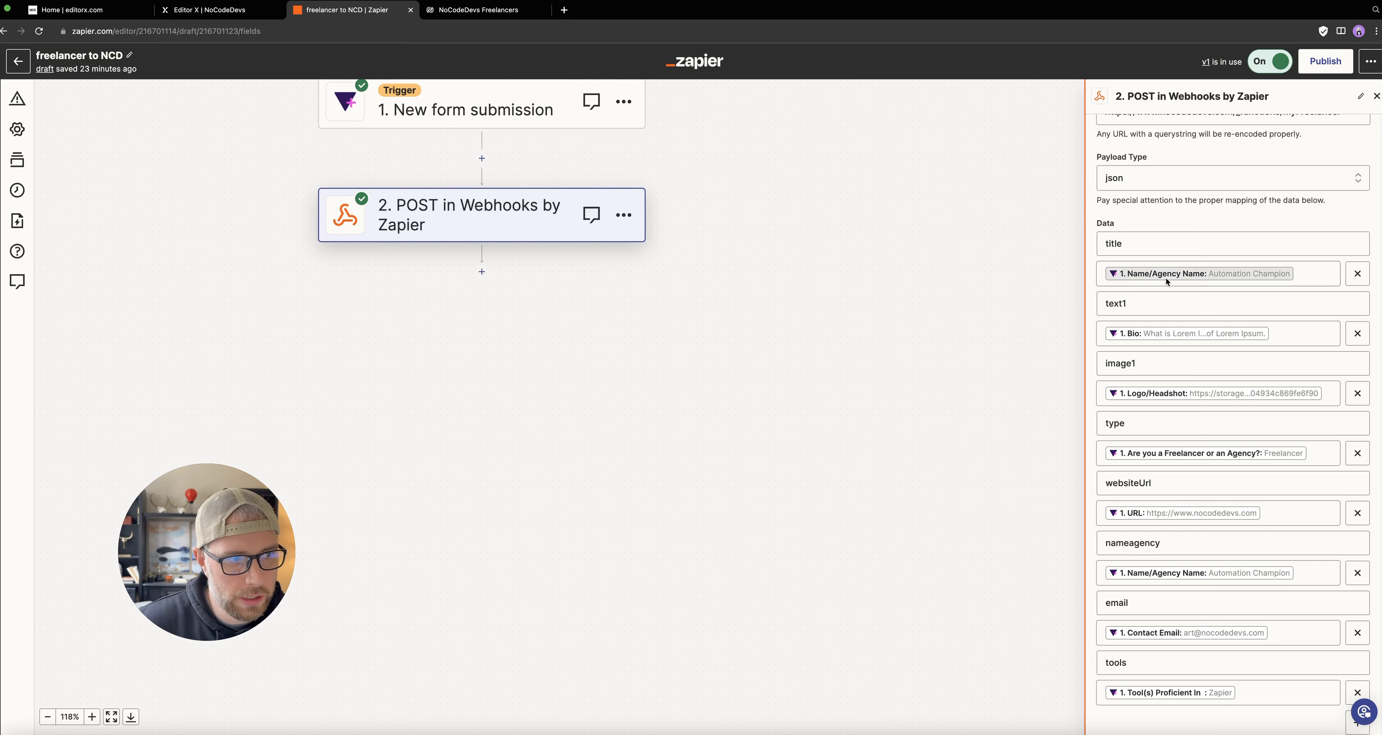
scroll(1239, 237, "up", 3)
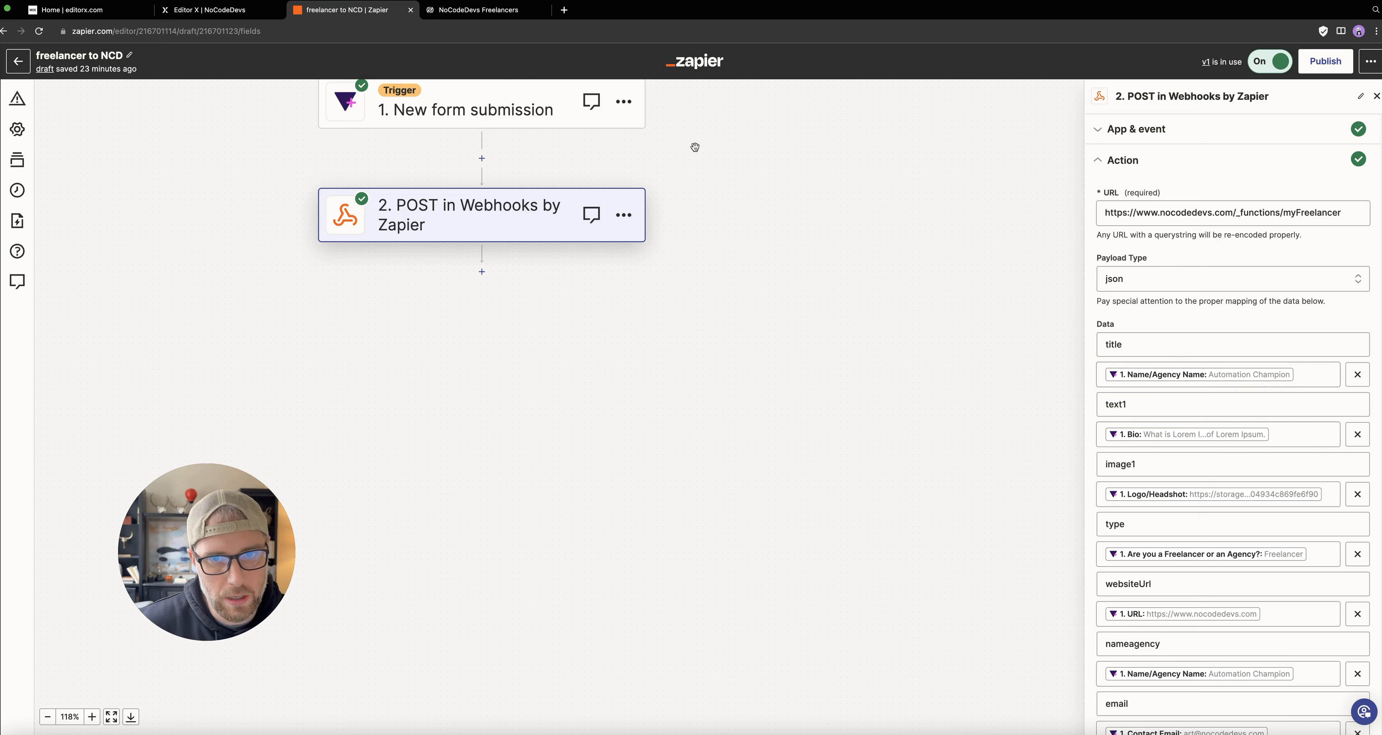
scroll(1166, 321, "down", 3)
scroll(1151, 272, "down", 4)
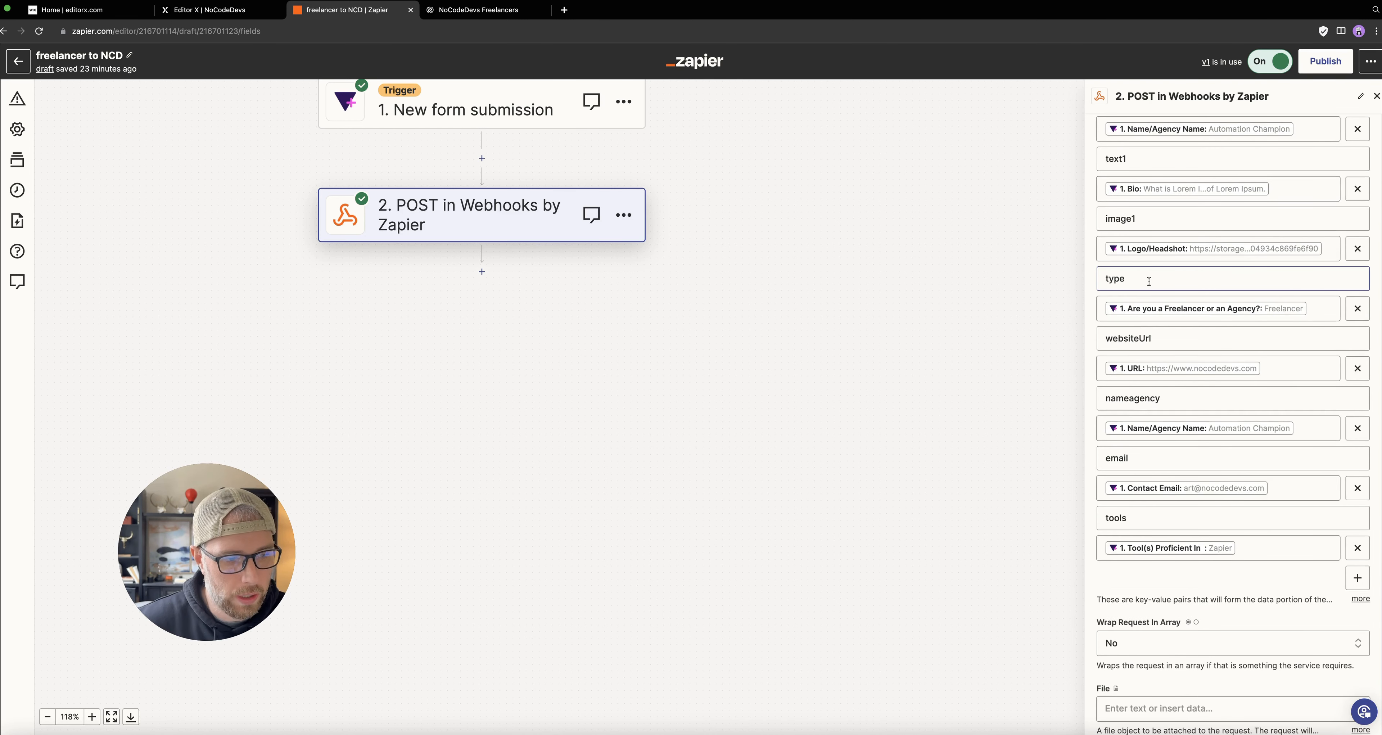
scroll(1129, 299, "up", 2)
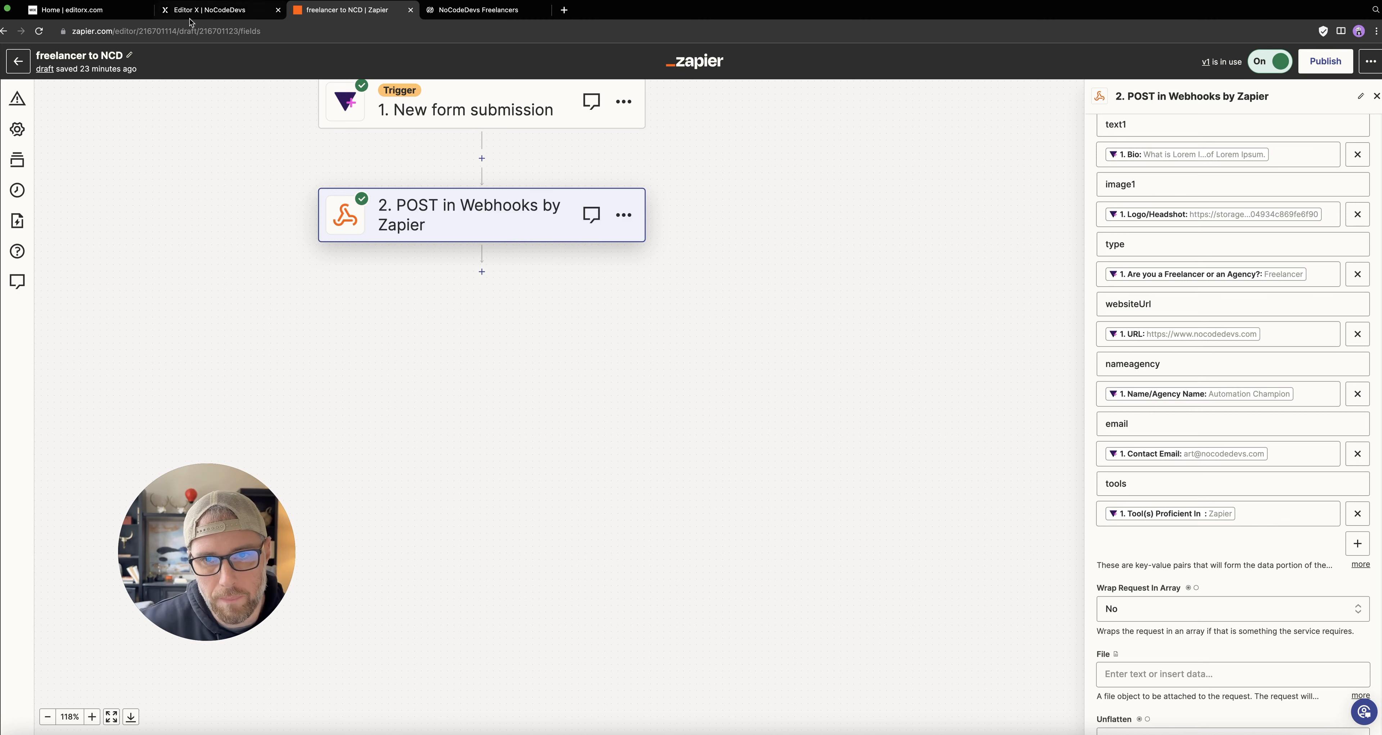
left_click_drag(728, 216, 740, 265)
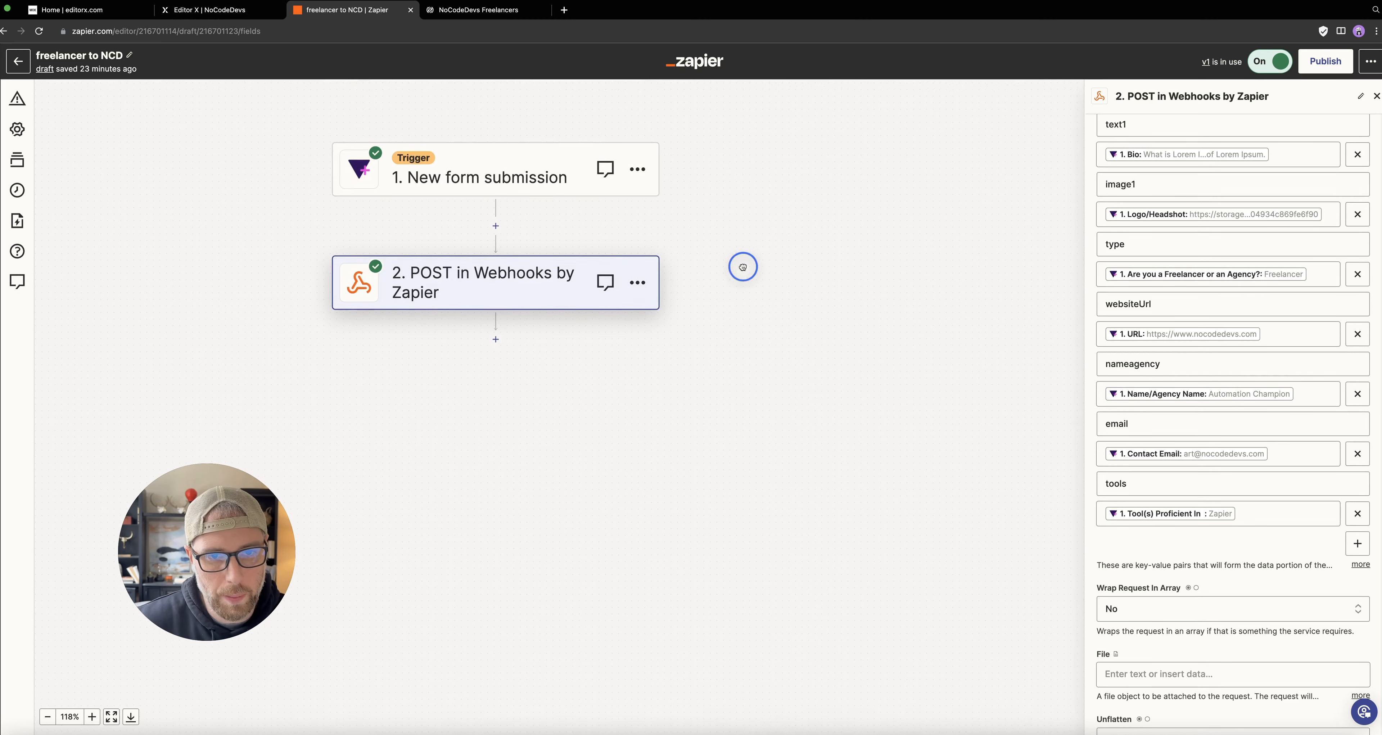
left_click_drag(827, 312, 770, 208)
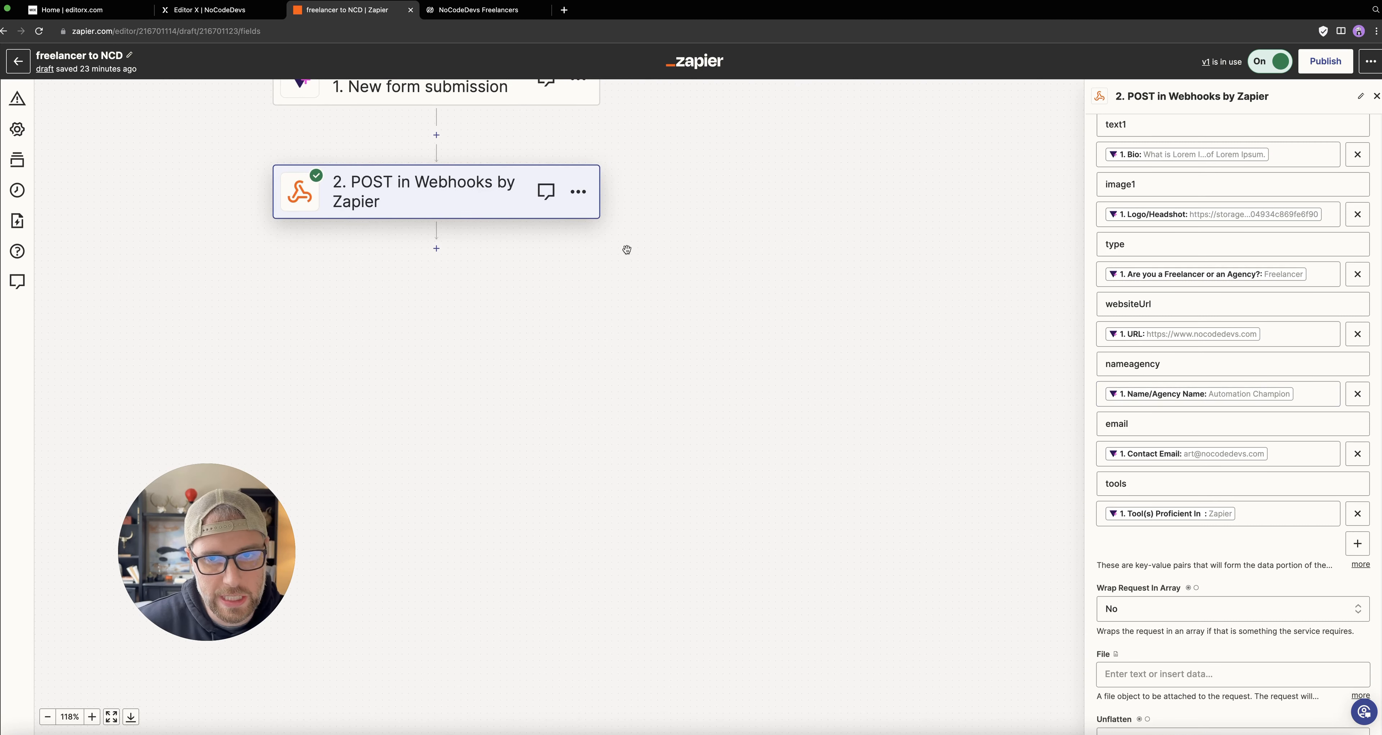
Switch to Editor X and open the Freelancers collection in the CMS to review its columns, closing it when done.
left_click(220, 10)
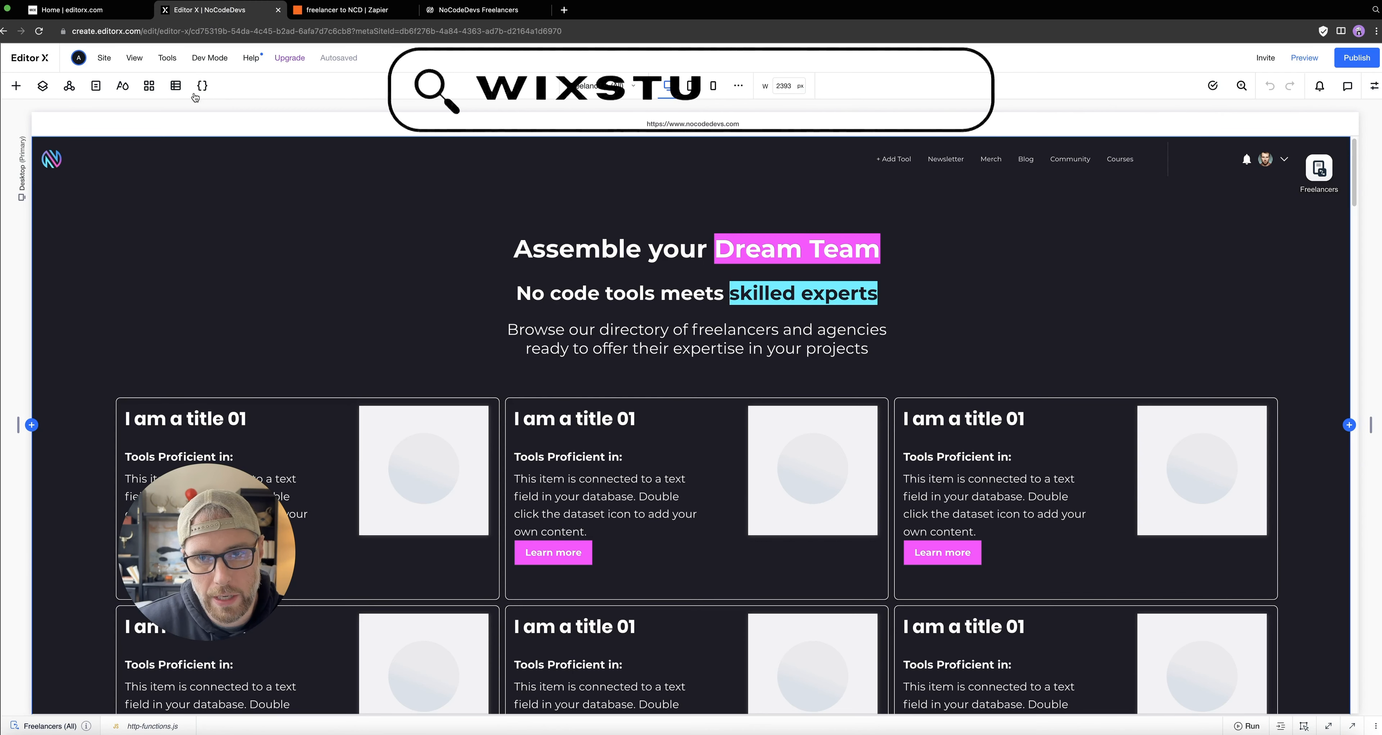
left_click(175, 86)
left_click_drag(251, 489, 142, 526)
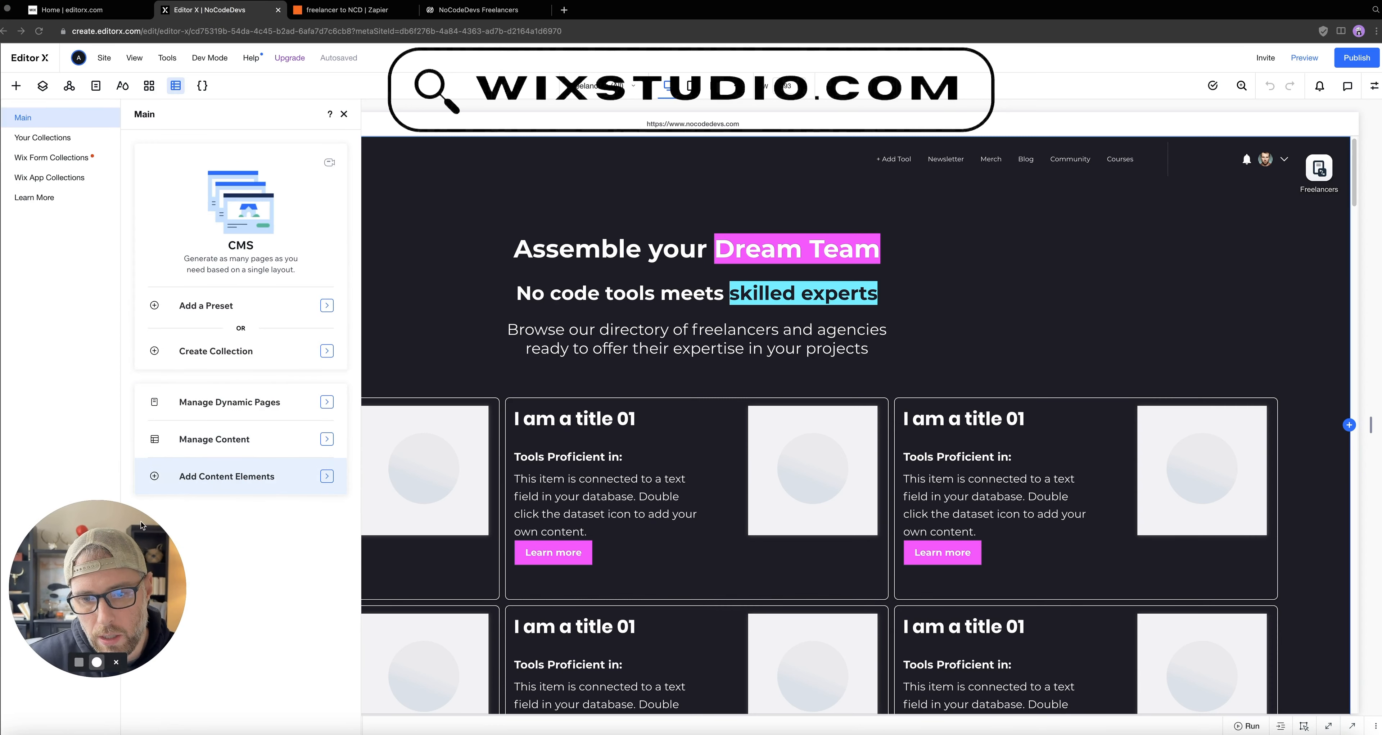
left_click(187, 439)
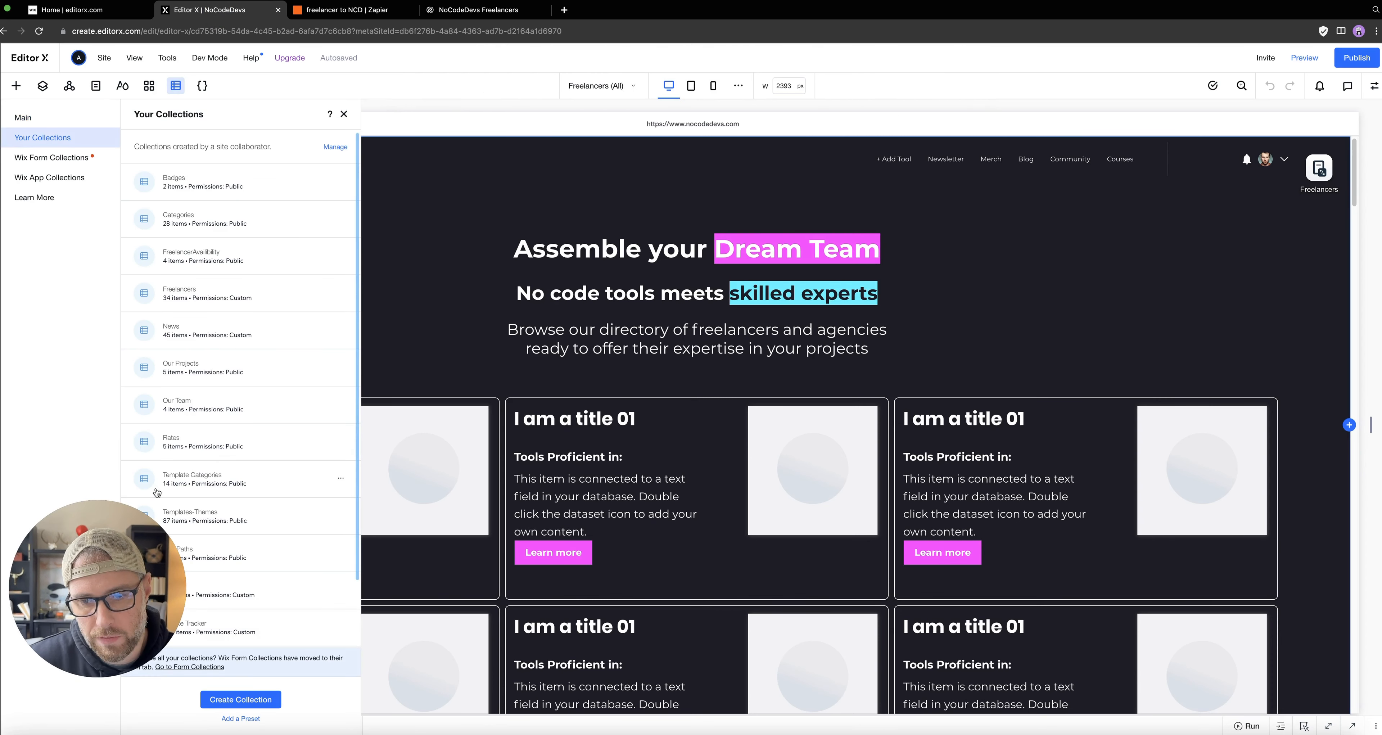
left_click(177, 292)
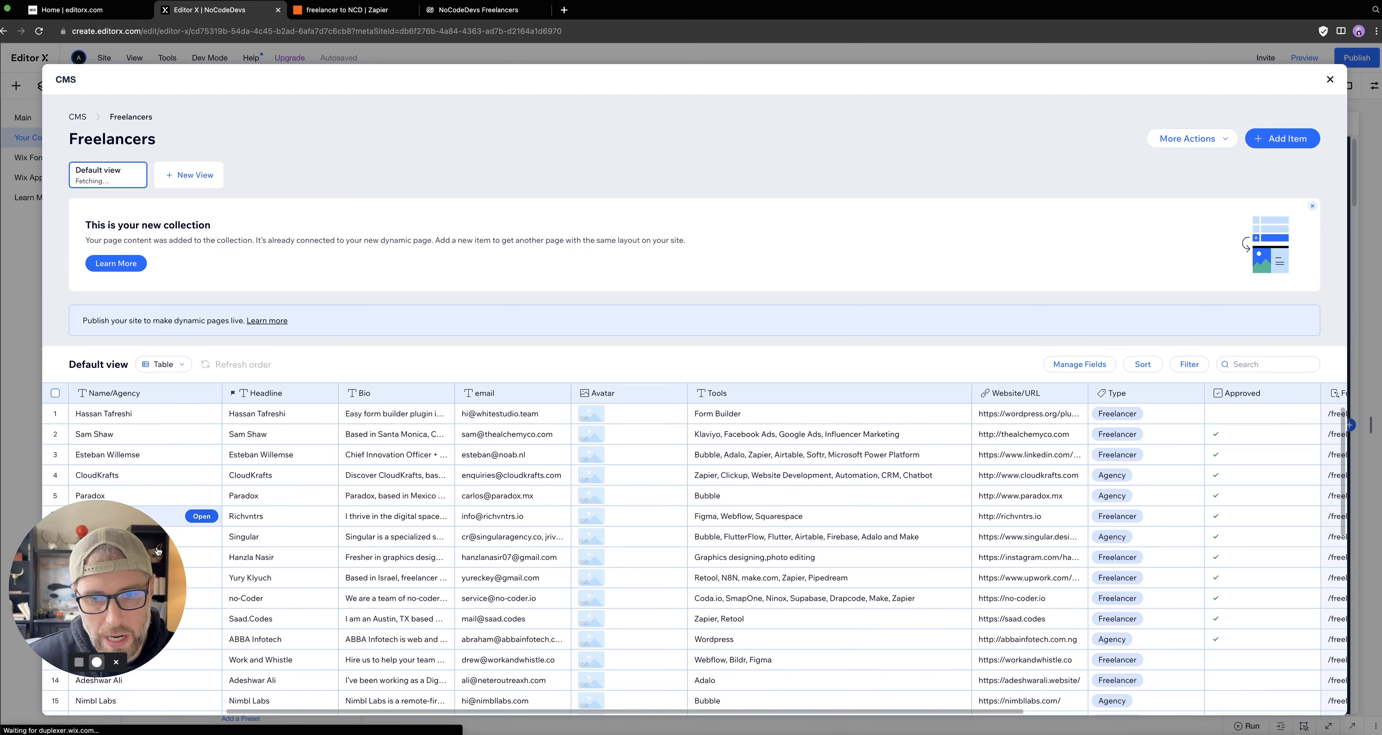
left_click_drag(158, 551, 229, 132)
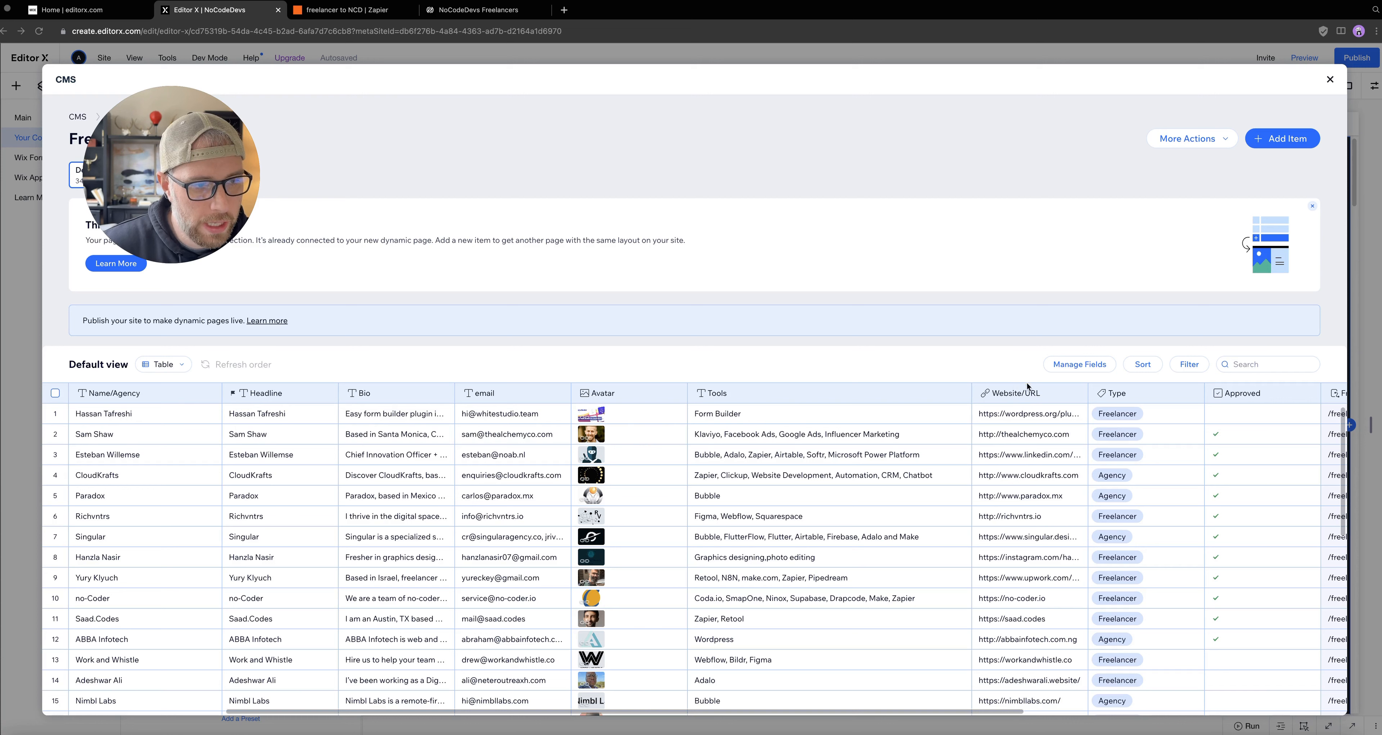
left_click_drag(927, 713, 1125, 711)
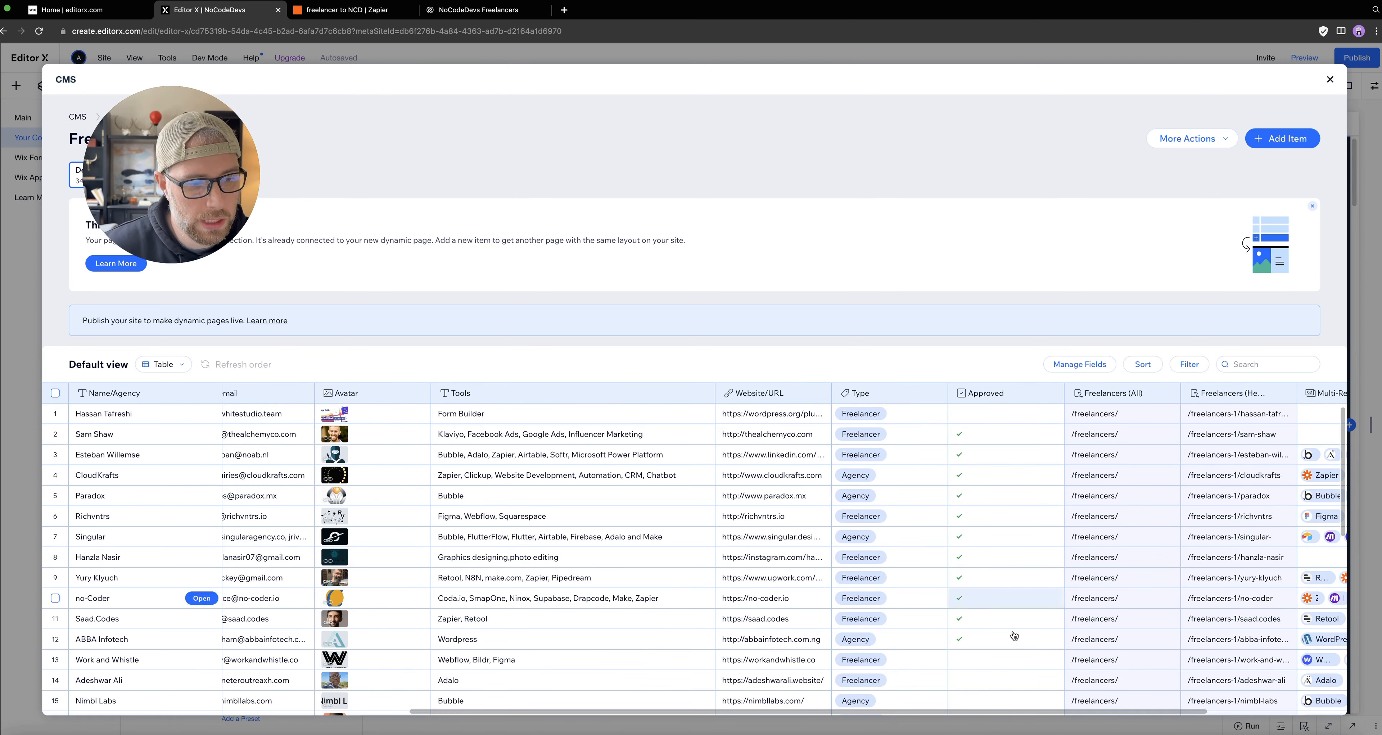
left_click_drag(1091, 711, 1174, 712)
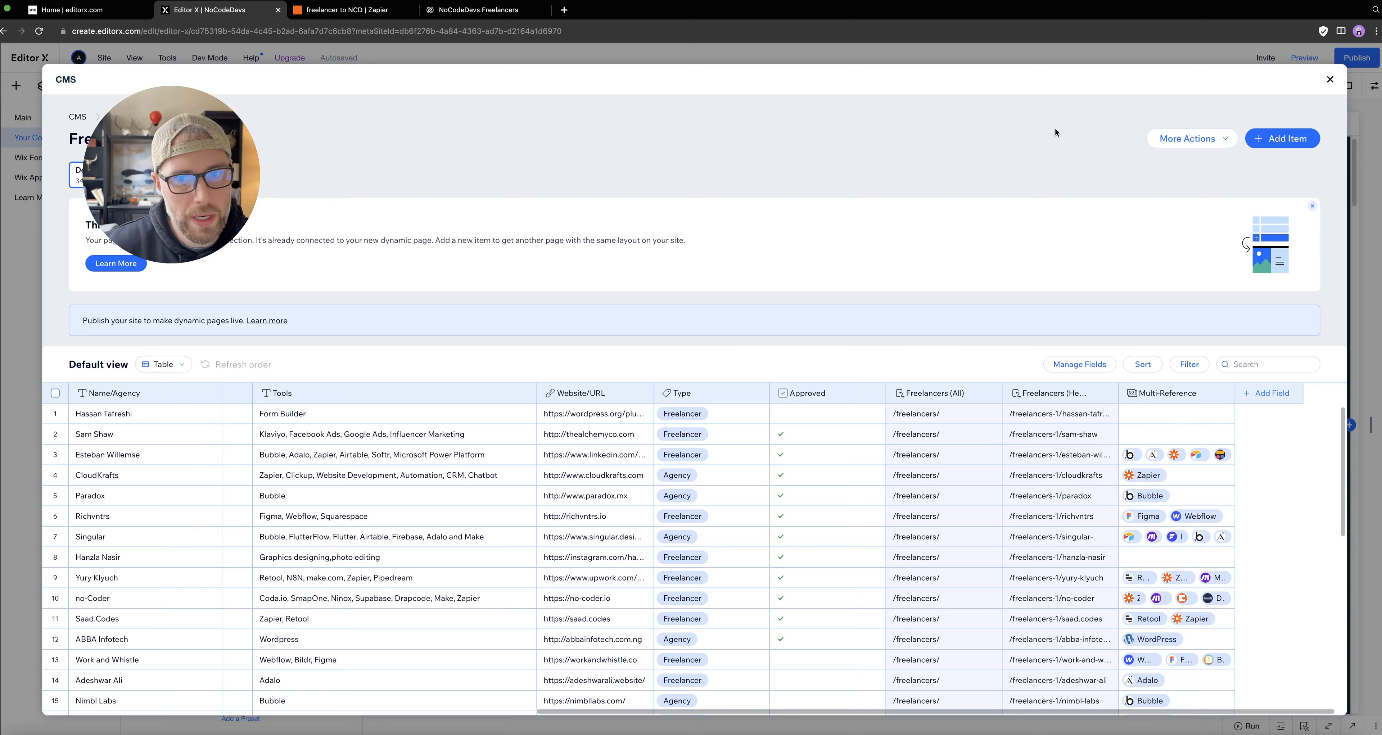
left_click(1330, 80)
left_click_drag(155, 115, 97, 549)
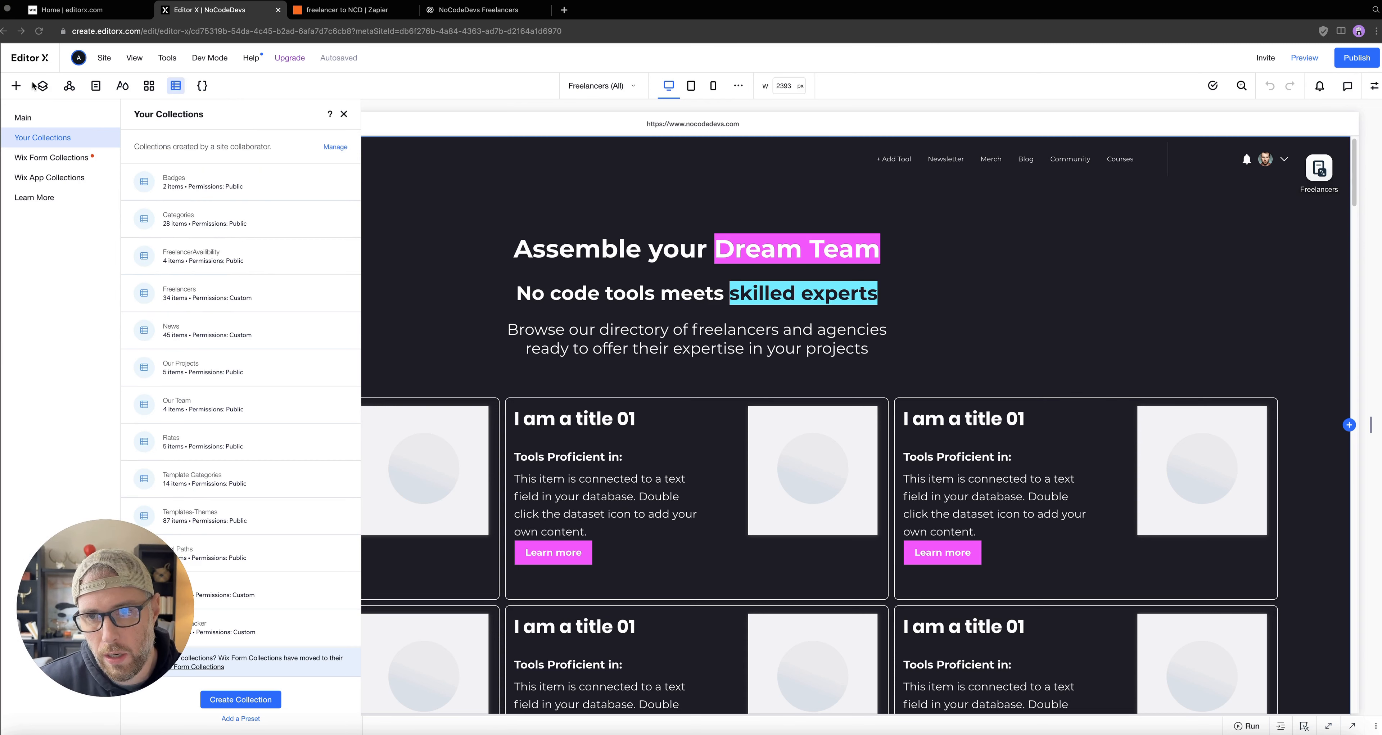
Show the site's page list and the page types that can be added, including Dynamic Page.
left_click(17, 86)
left_click(18, 86)
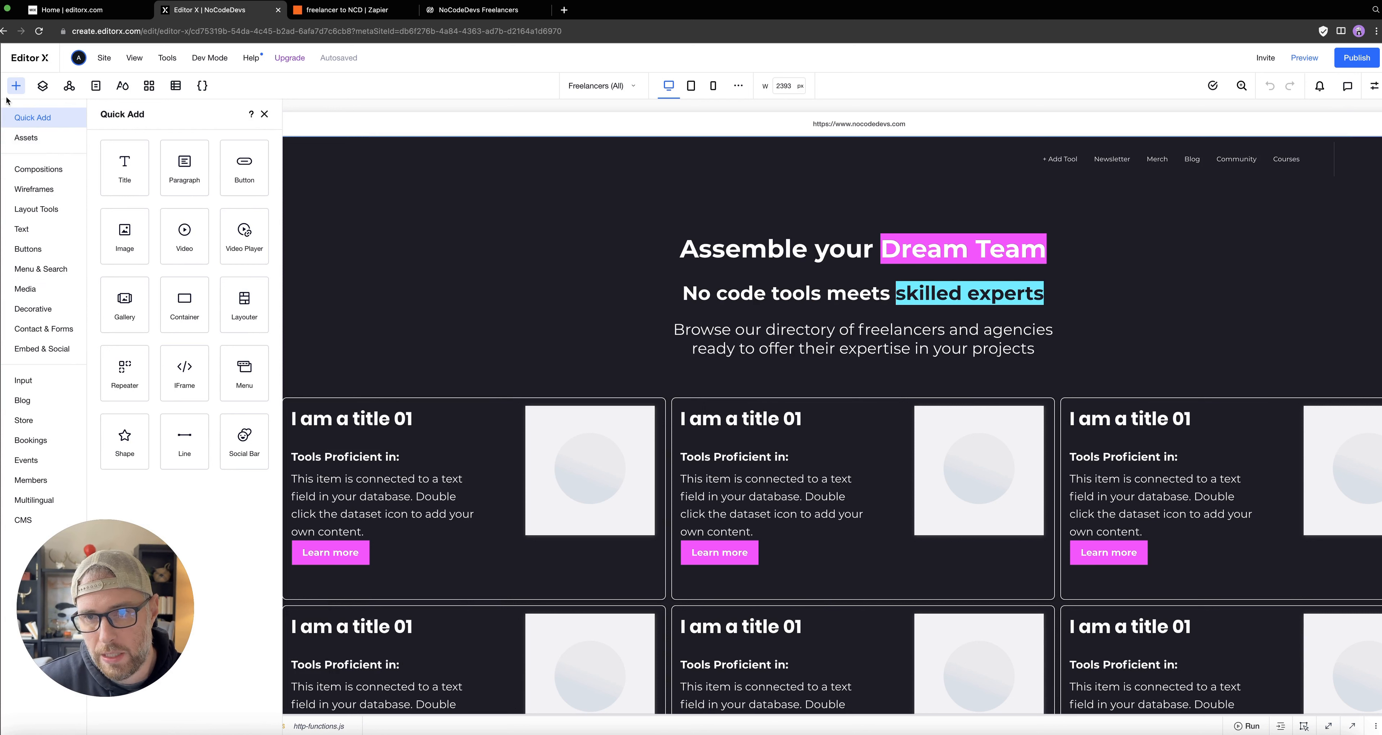
left_click(95, 86)
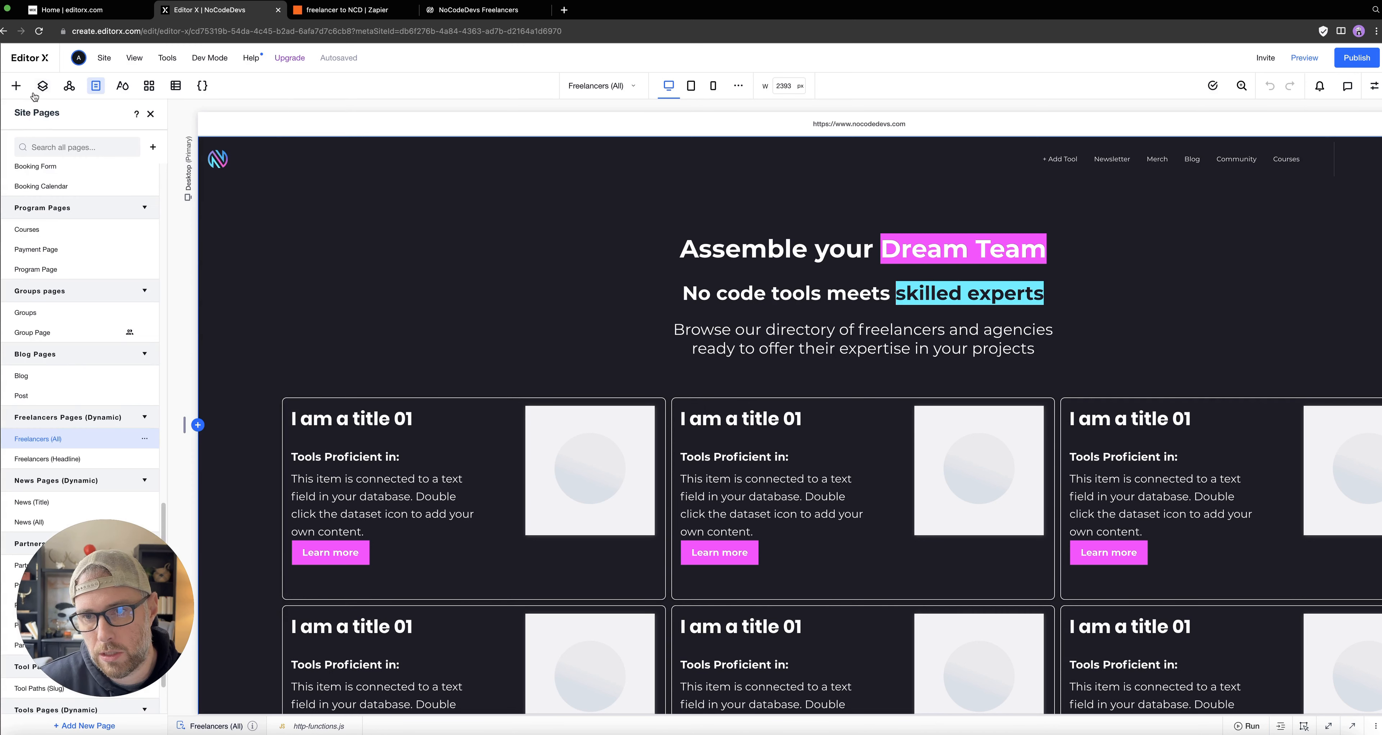
left_click(18, 87)
left_click(95, 86)
left_click(153, 147)
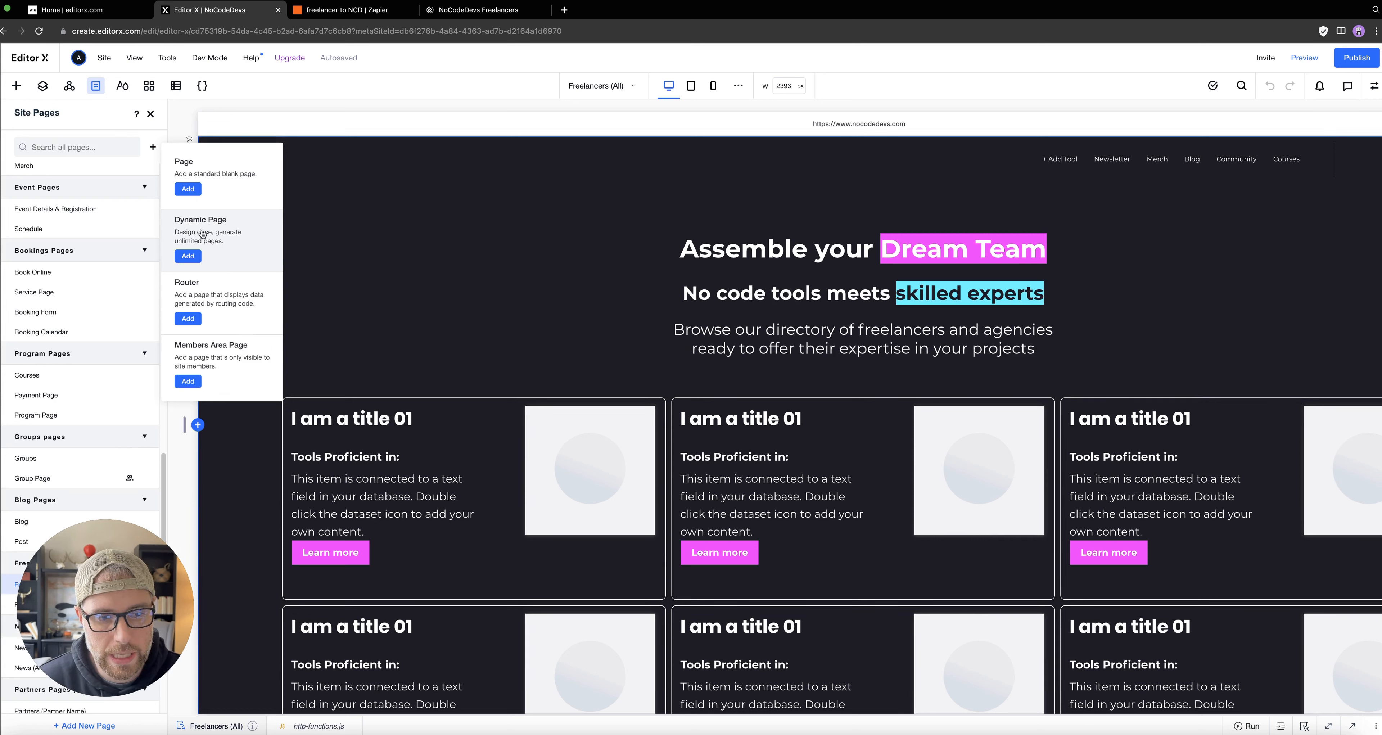
left_click_drag(122, 585, 117, 338)
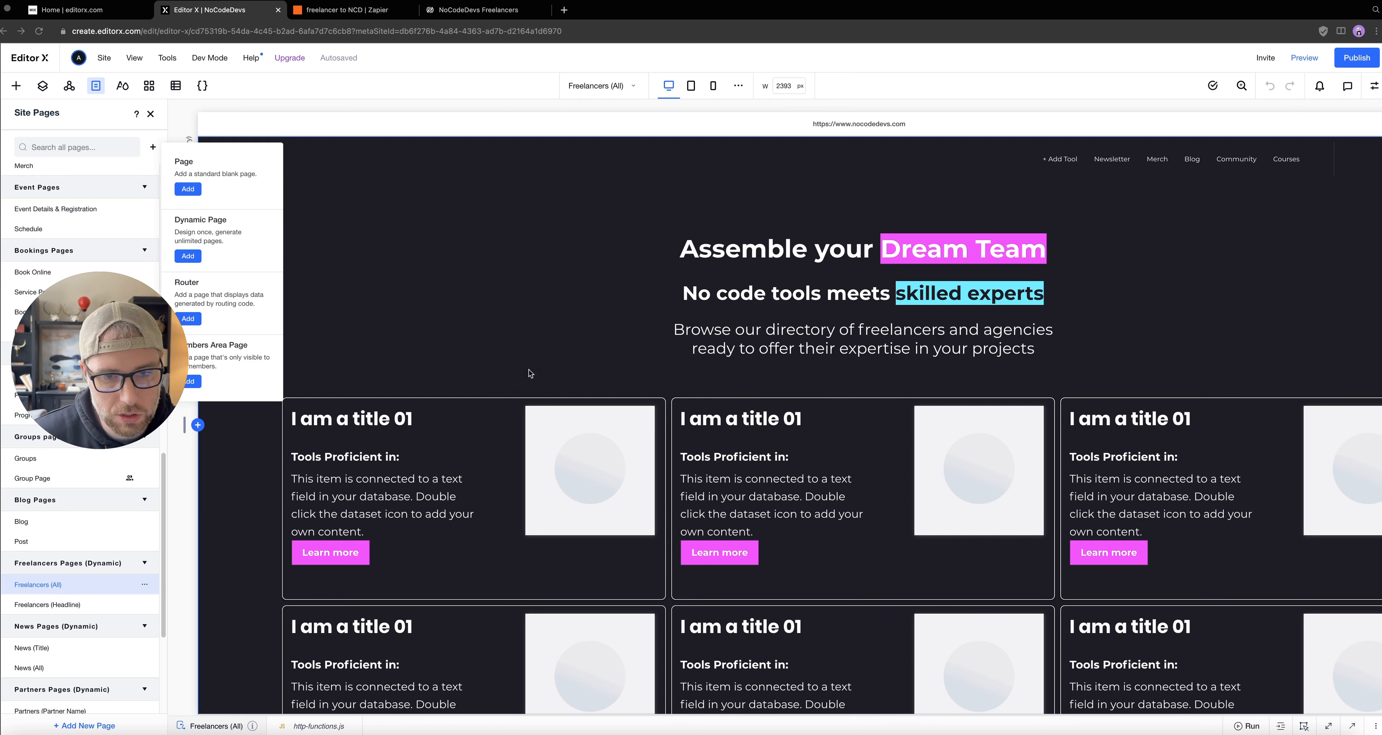
Look over the header and the repeater cards on the Freelancers (All) page.
left_click(375, 298)
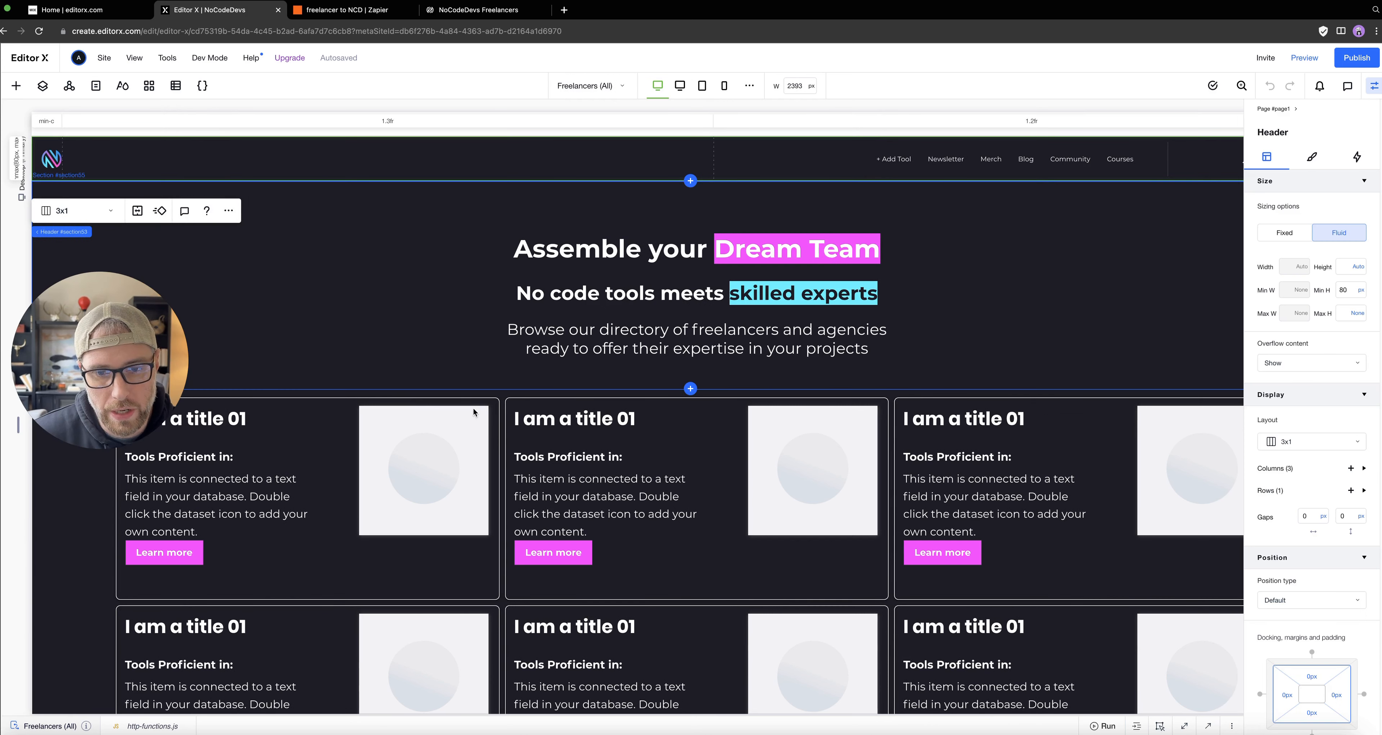
scroll(658, 456, "down", 6)
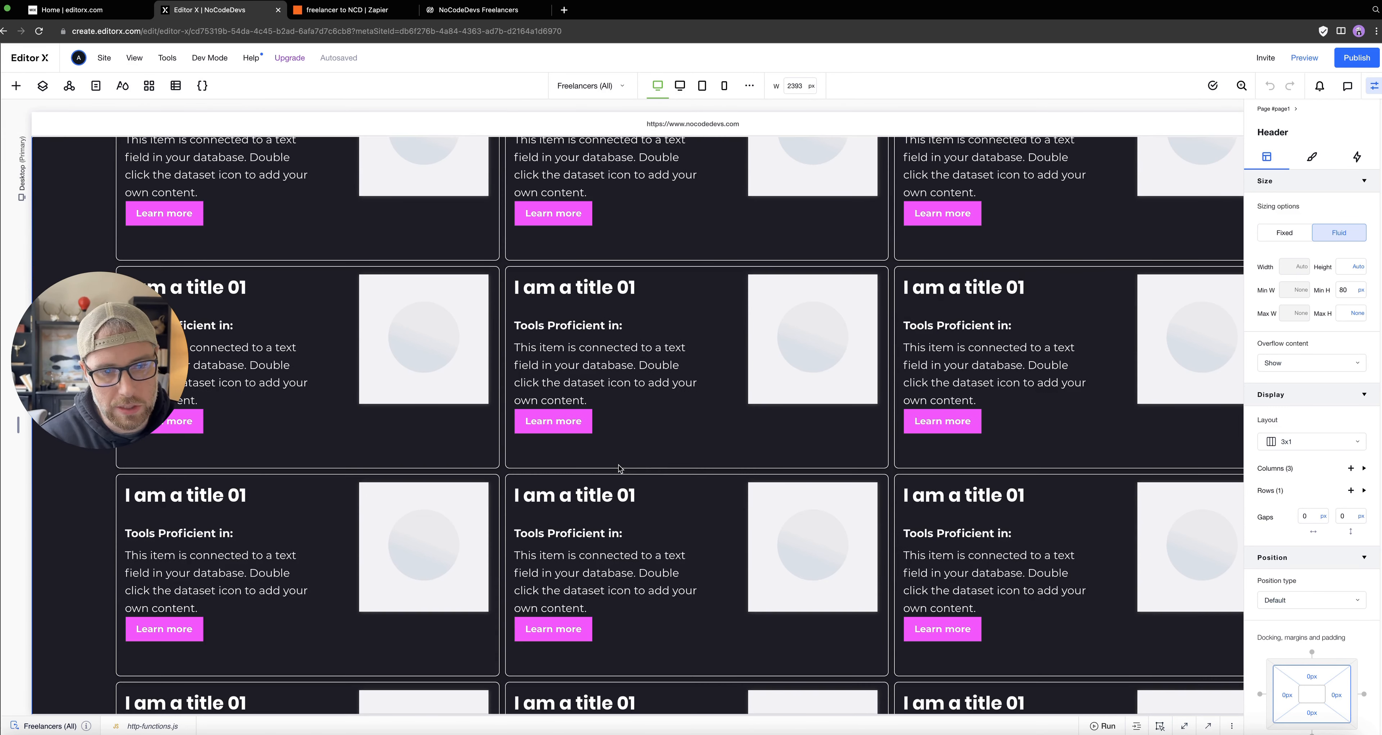
scroll(625, 359, "up", 6)
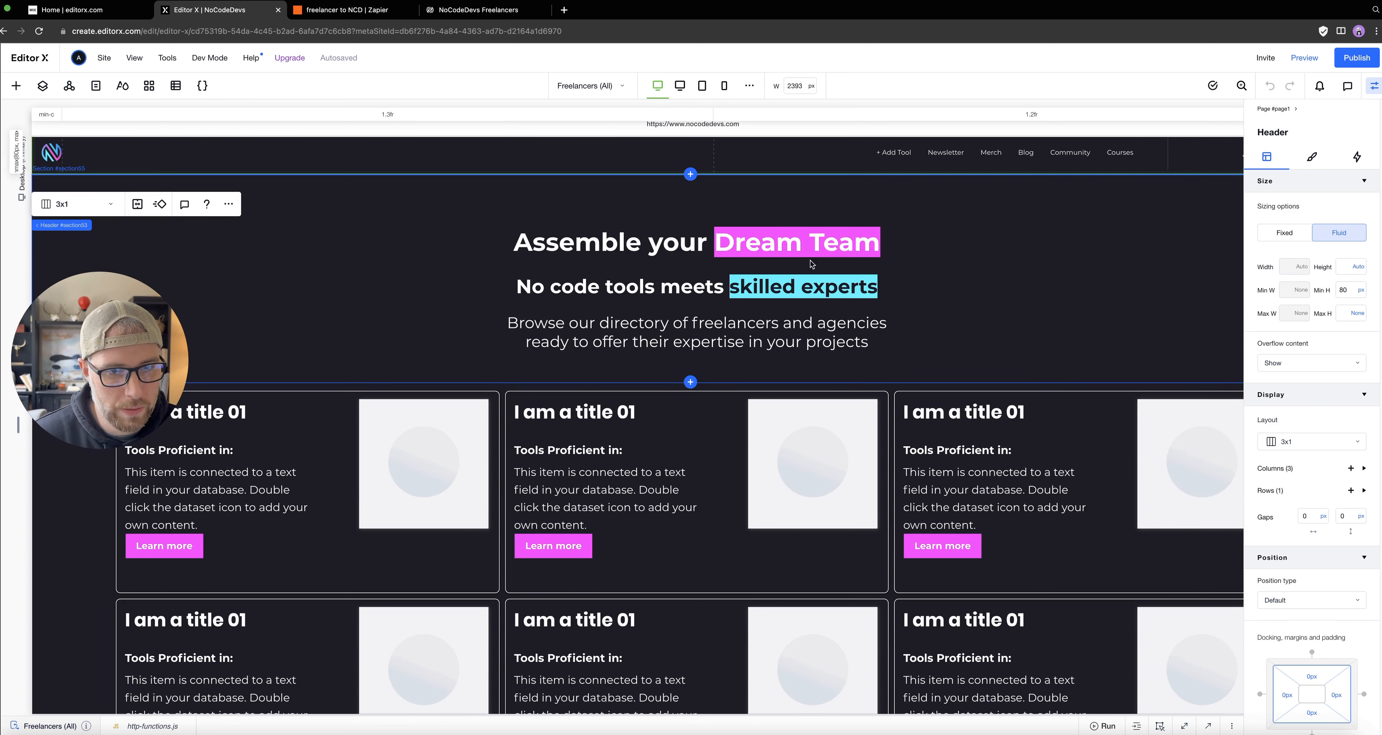
left_click_drag(89, 348, 164, 245)
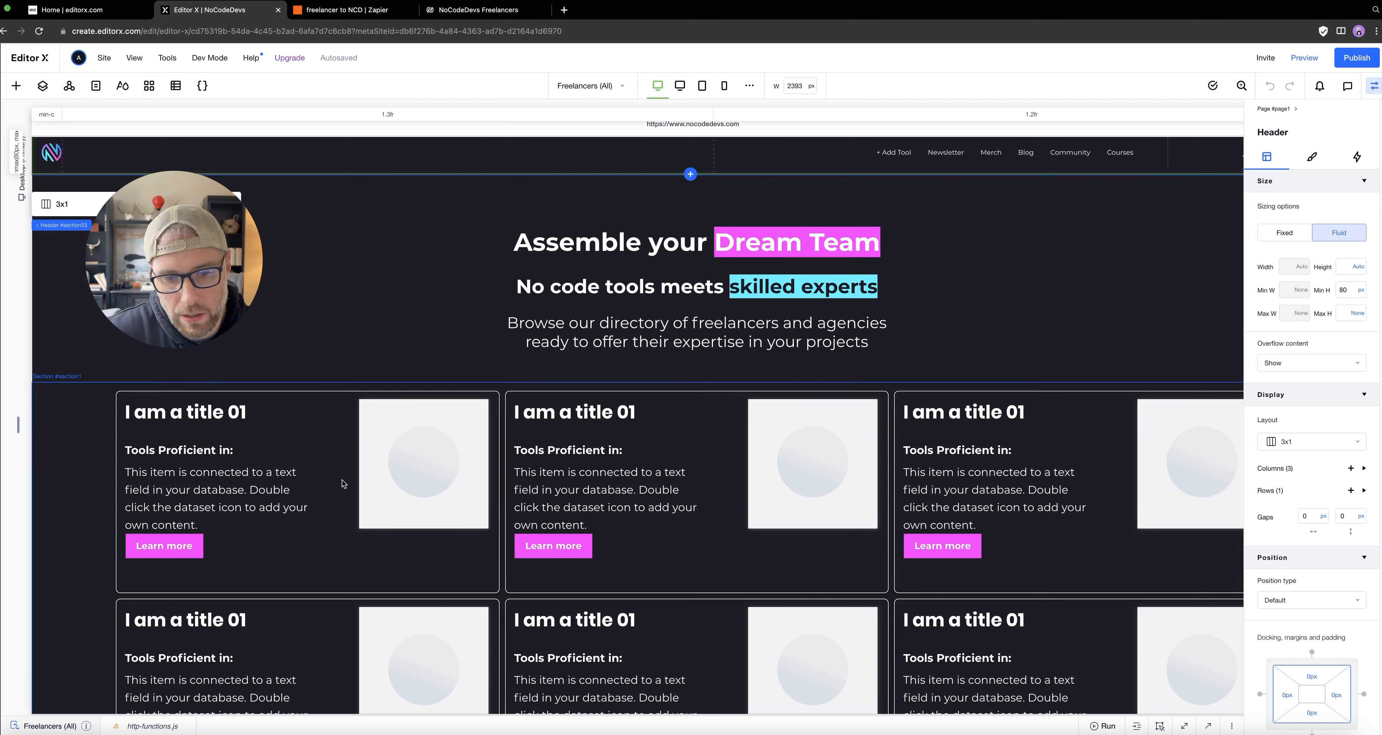
Connect the title text of the first repeater card to the Headline (Text) field of the Freelancers dataset.
left_click(210, 415)
left_click(188, 415)
left_click(159, 416)
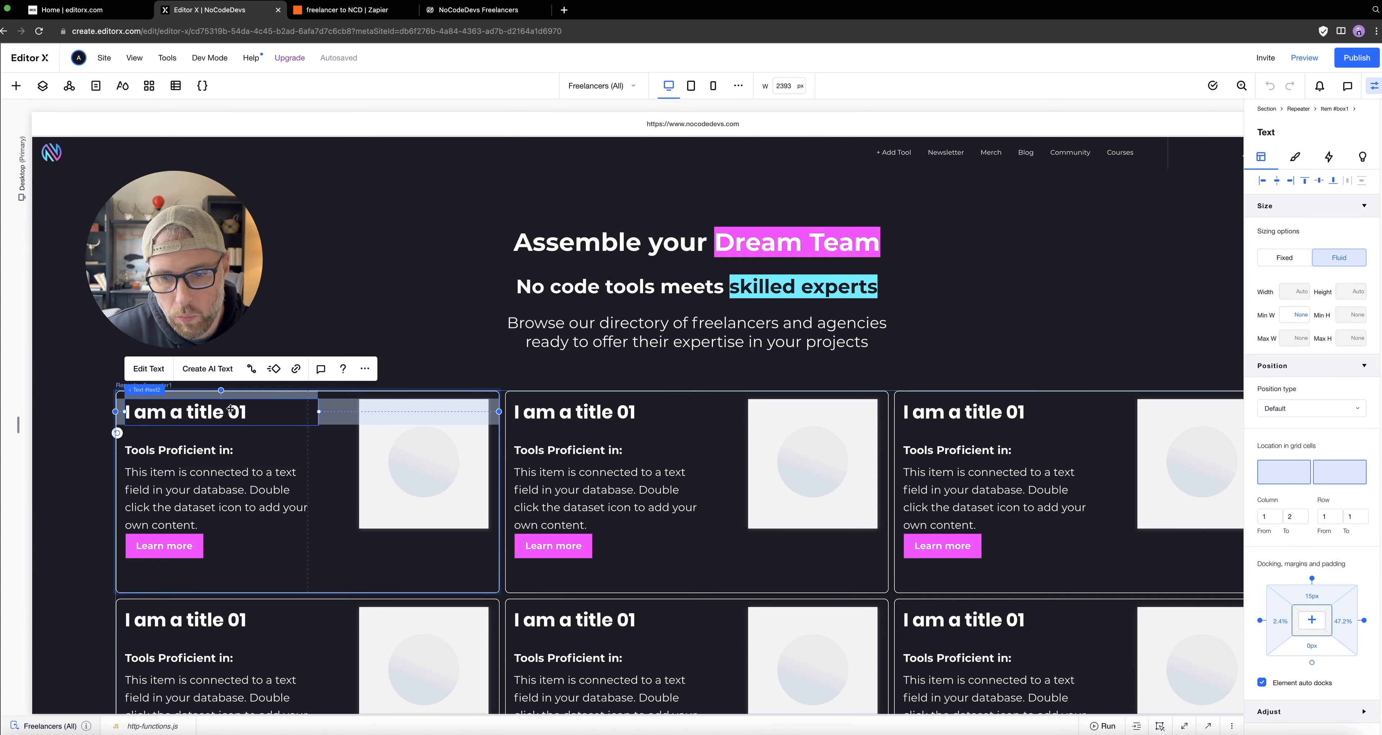
left_click(254, 371)
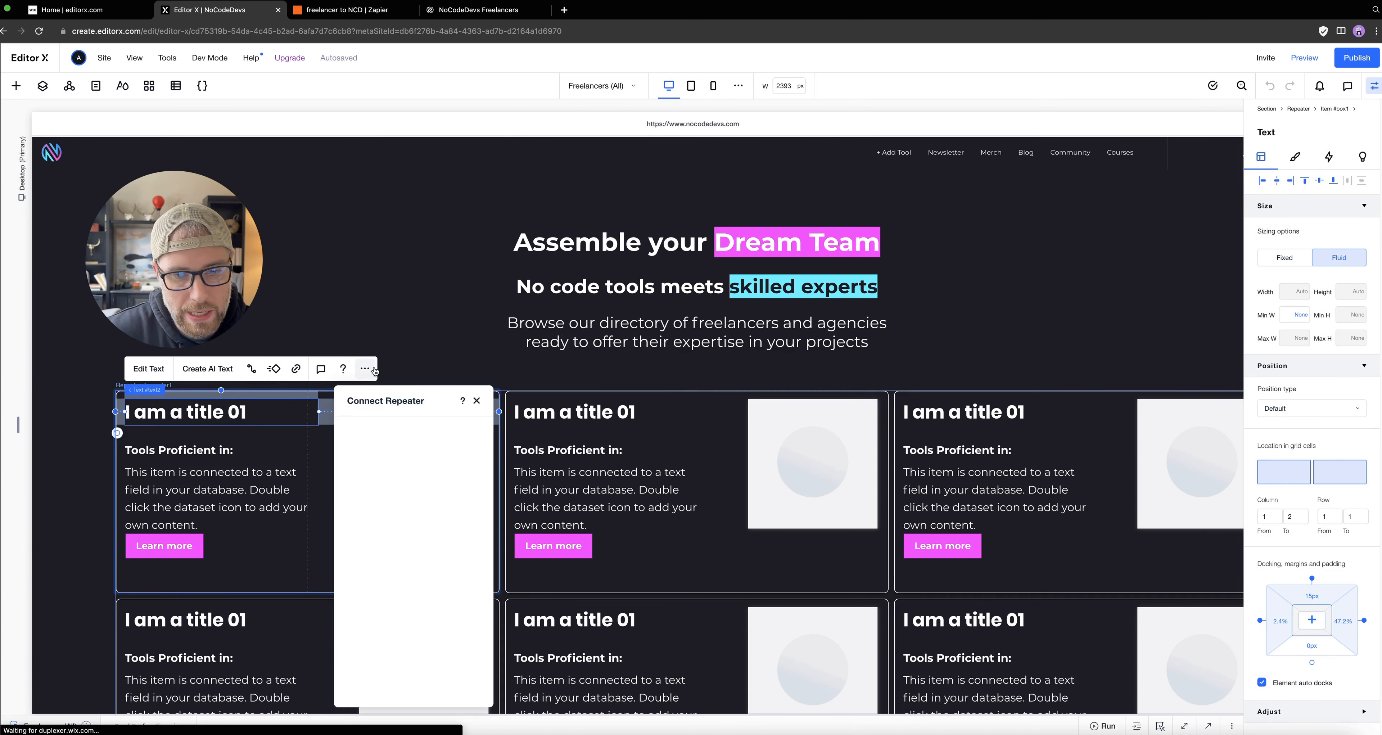
left_click_drag(425, 404, 615, 184)
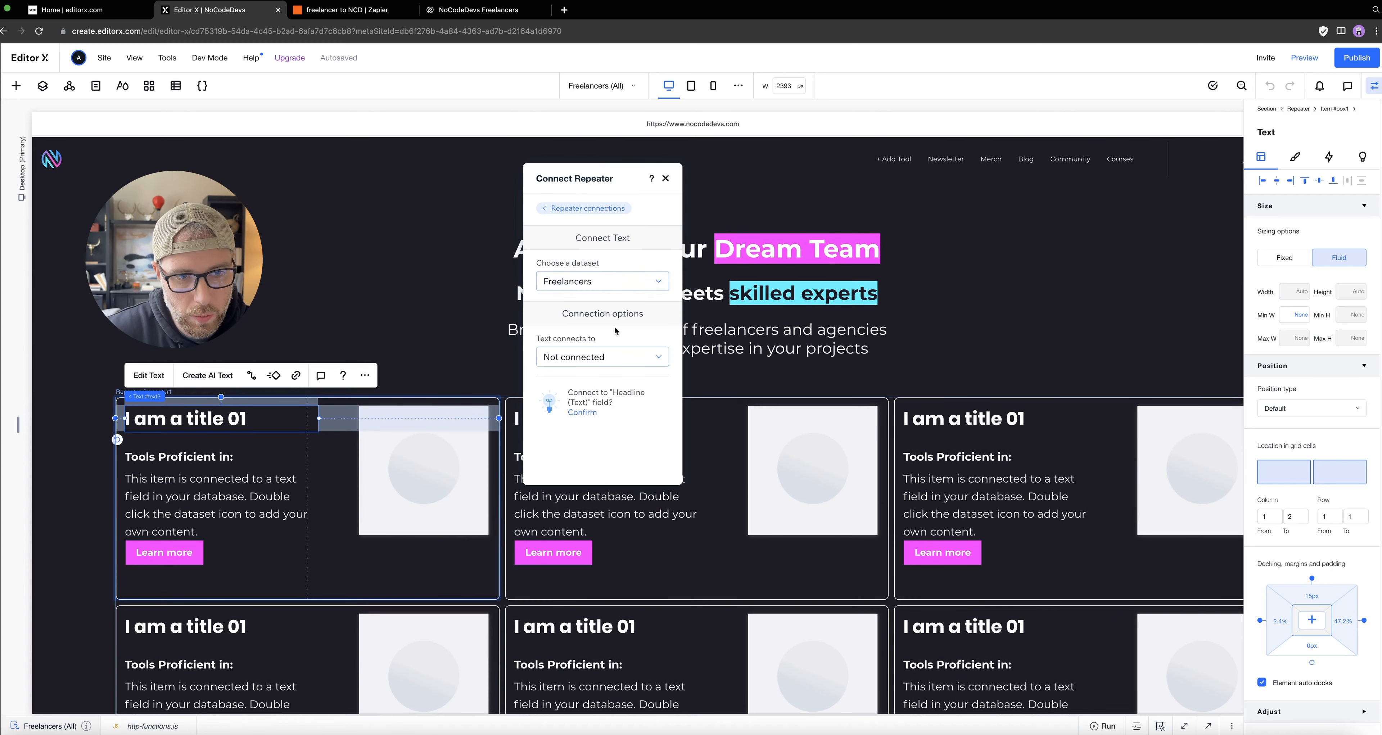
left_click(587, 355)
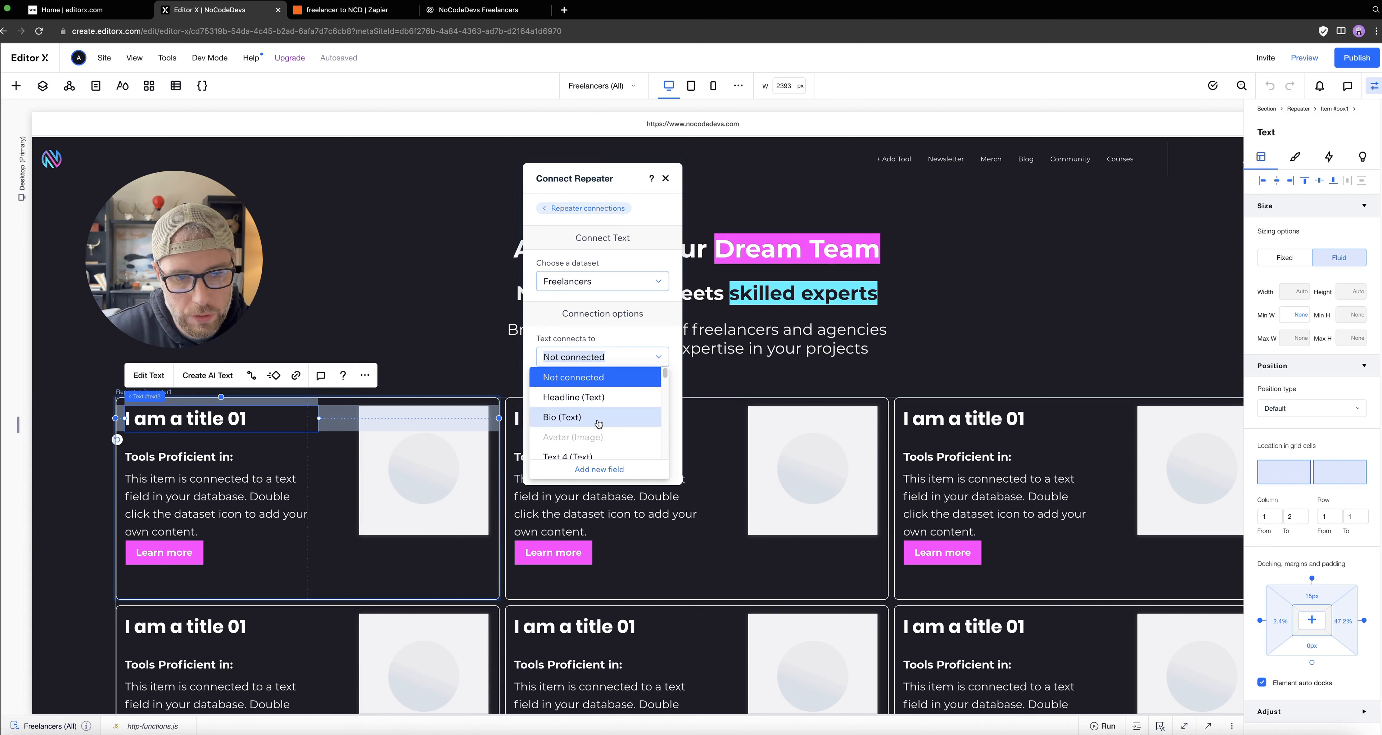
left_click(585, 397)
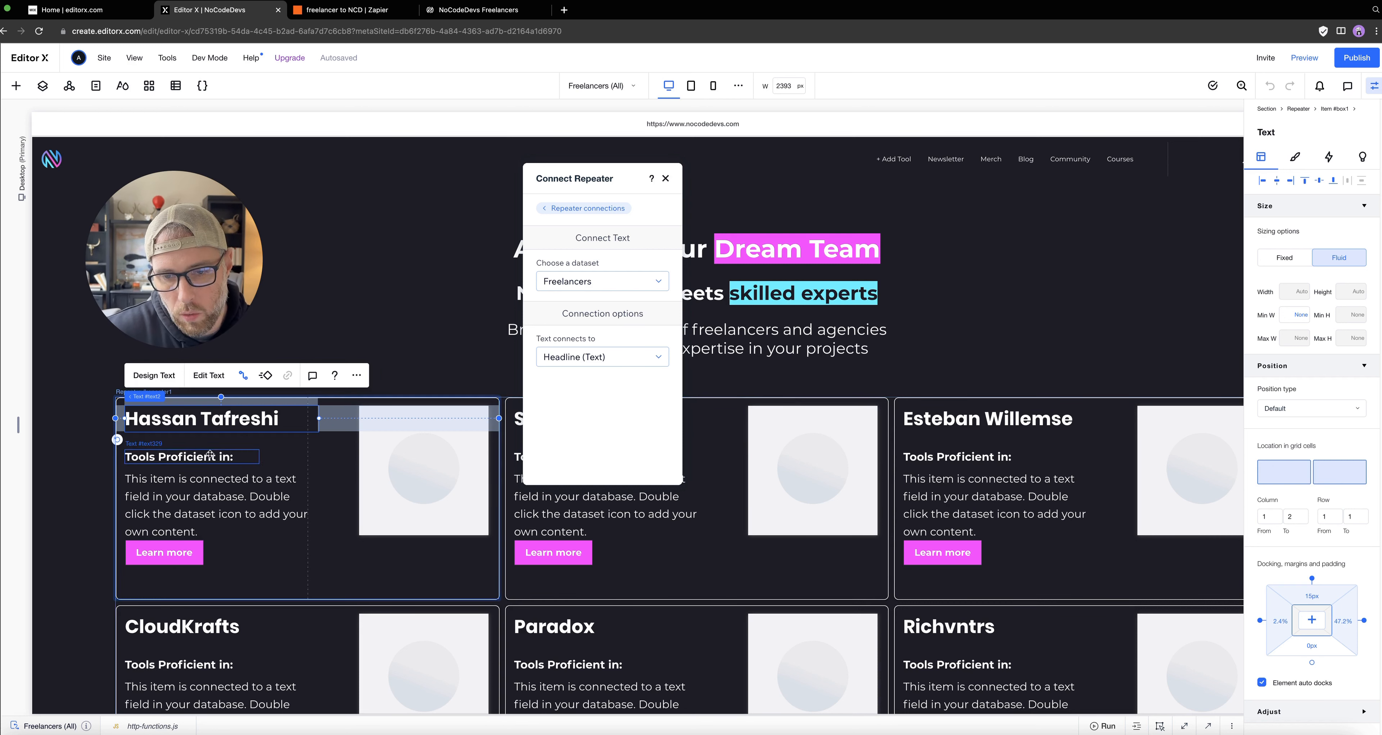
Connect the text below "Tools Proficient in:" in the first repeater card to the Tools (Text) field of the Freelancers dataset.
left_click(190, 494)
left_click(253, 440)
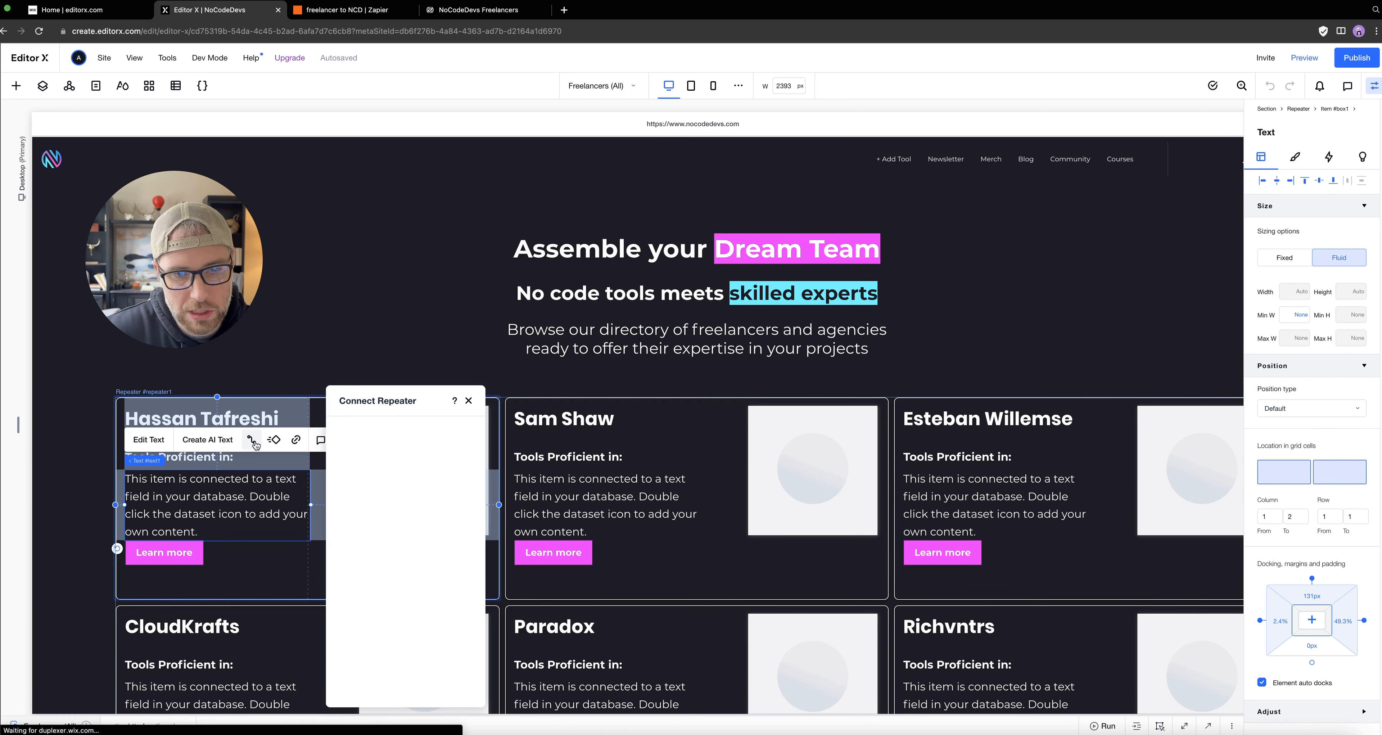
scroll(393, 596, "down", 2)
left_click(393, 586)
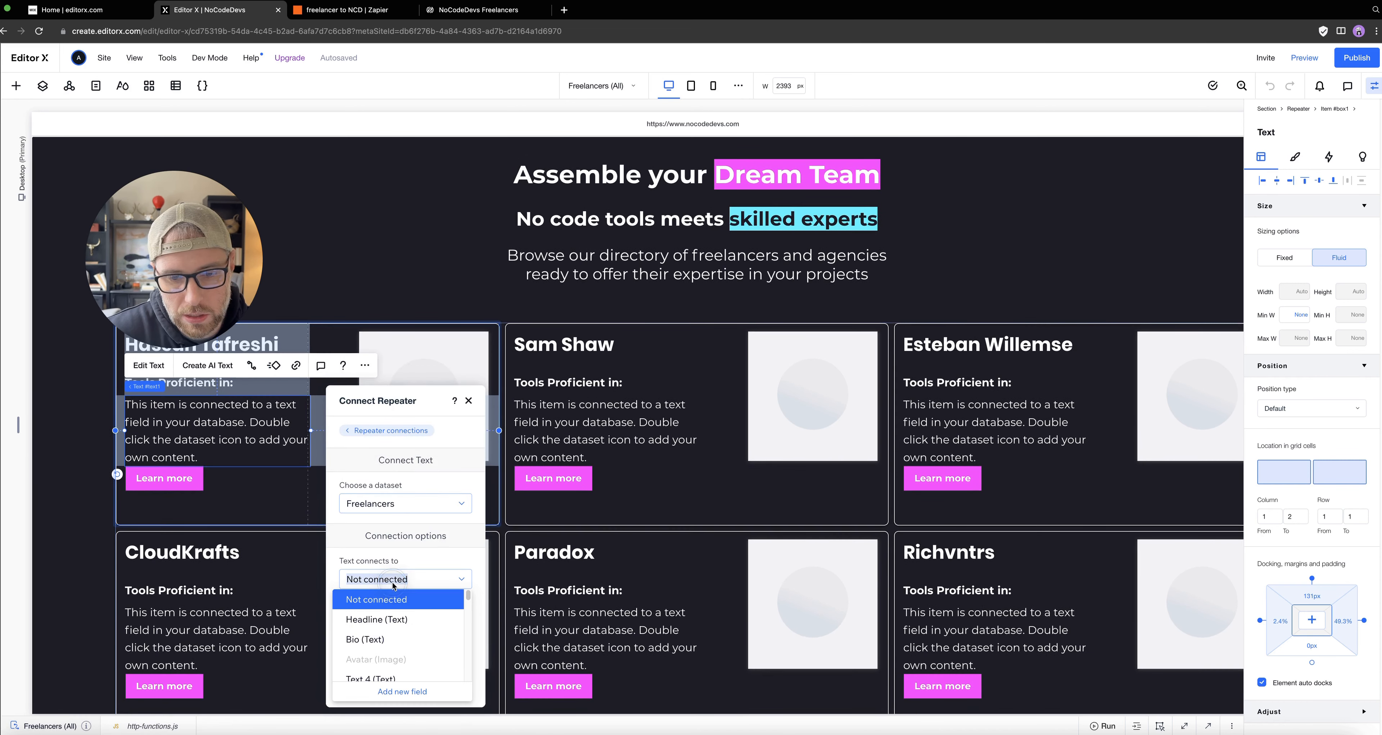
scroll(392, 641, "down", 6)
scroll(392, 645, "down", 5)
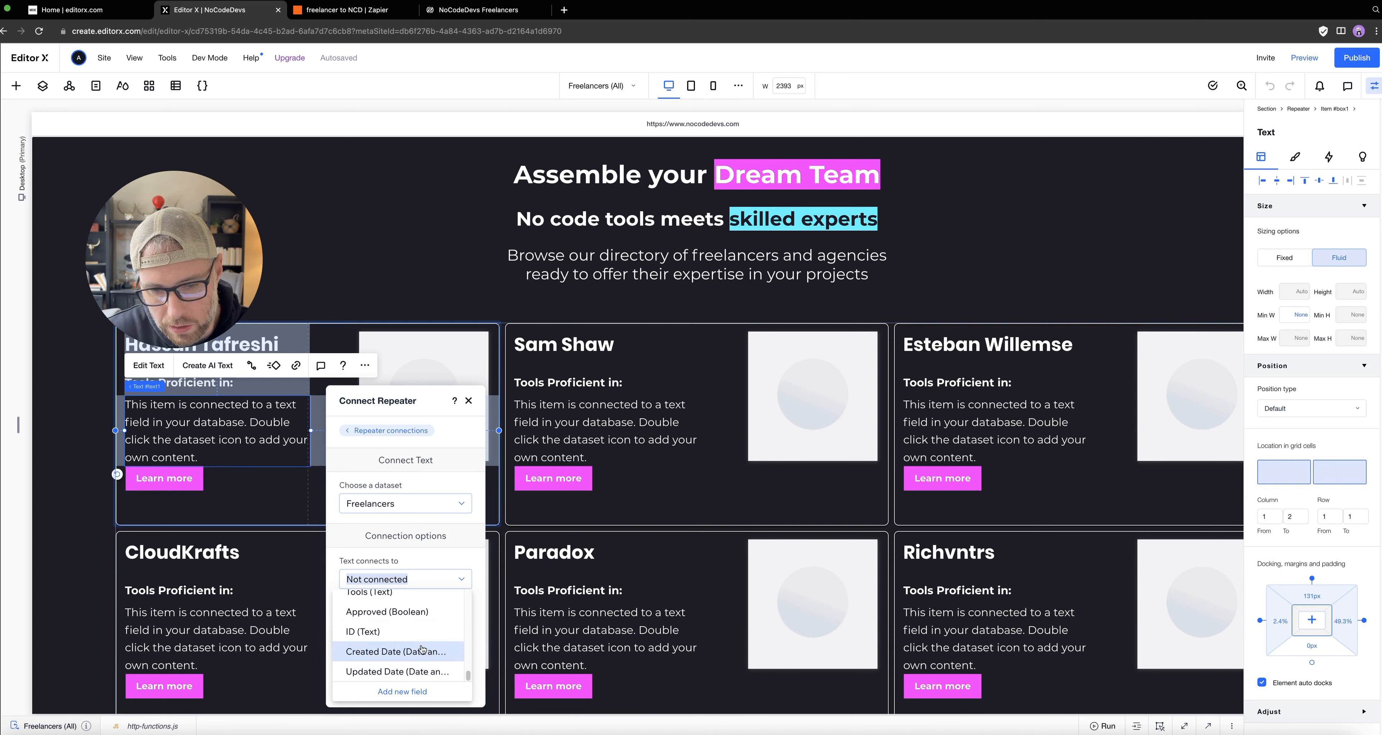
scroll(408, 643, "up", 2)
left_click(385, 599)
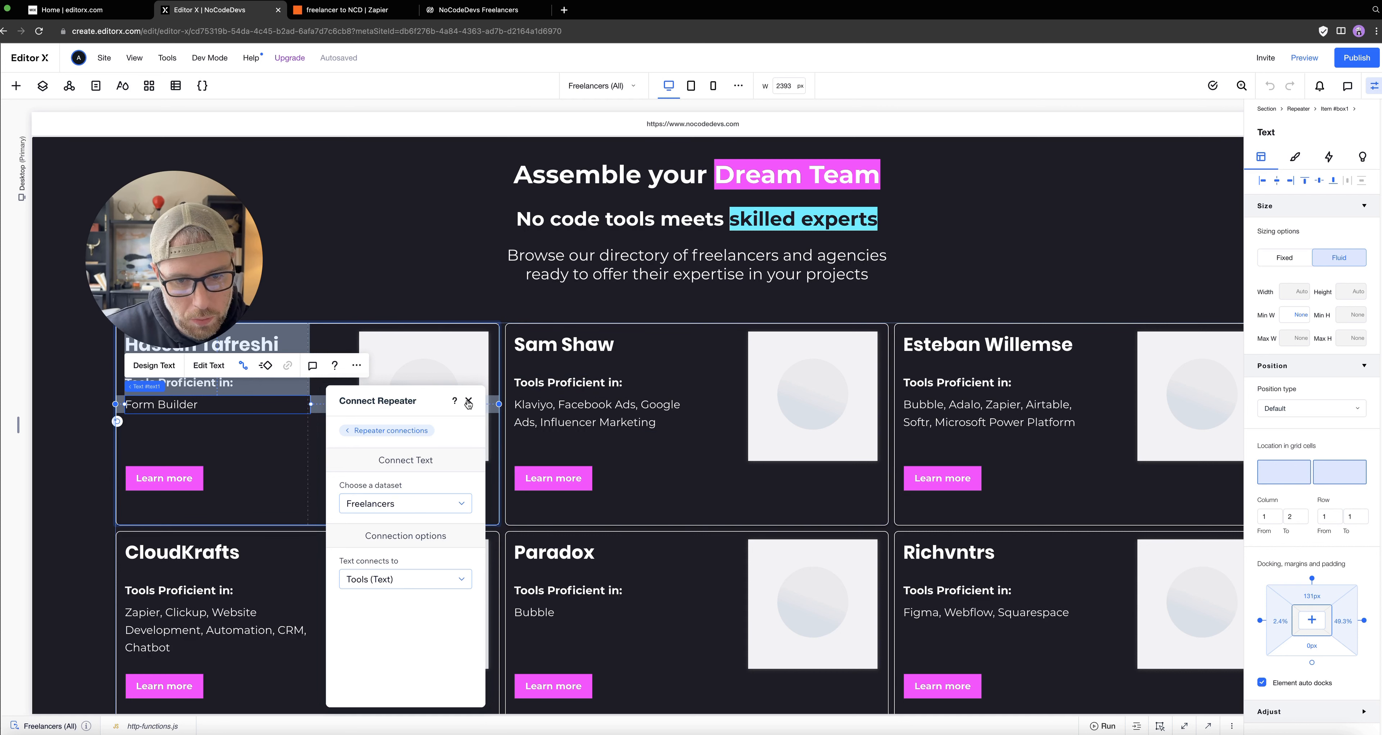
Connect the image source in the first repeater card to the Avatar (Image) field of the Freelancers dataset.
left_click(442, 363)
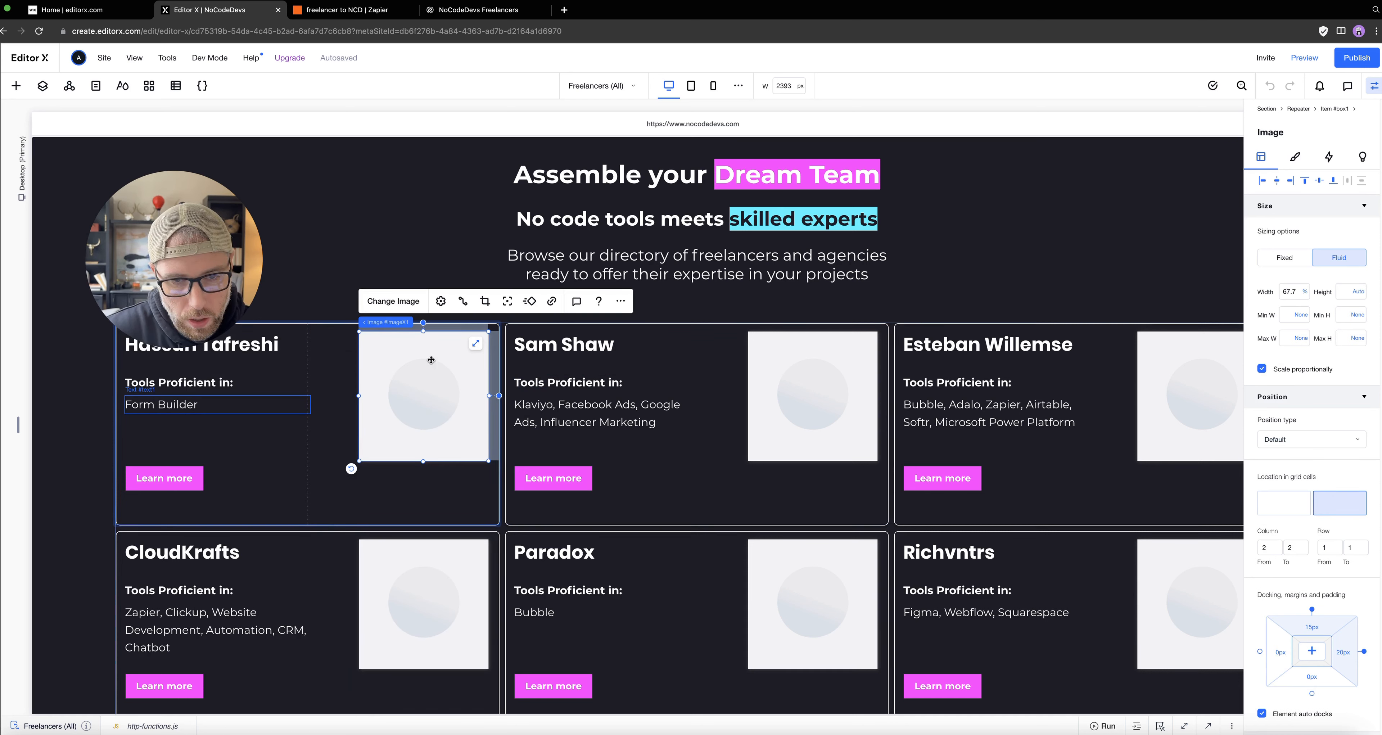
left_click(462, 301)
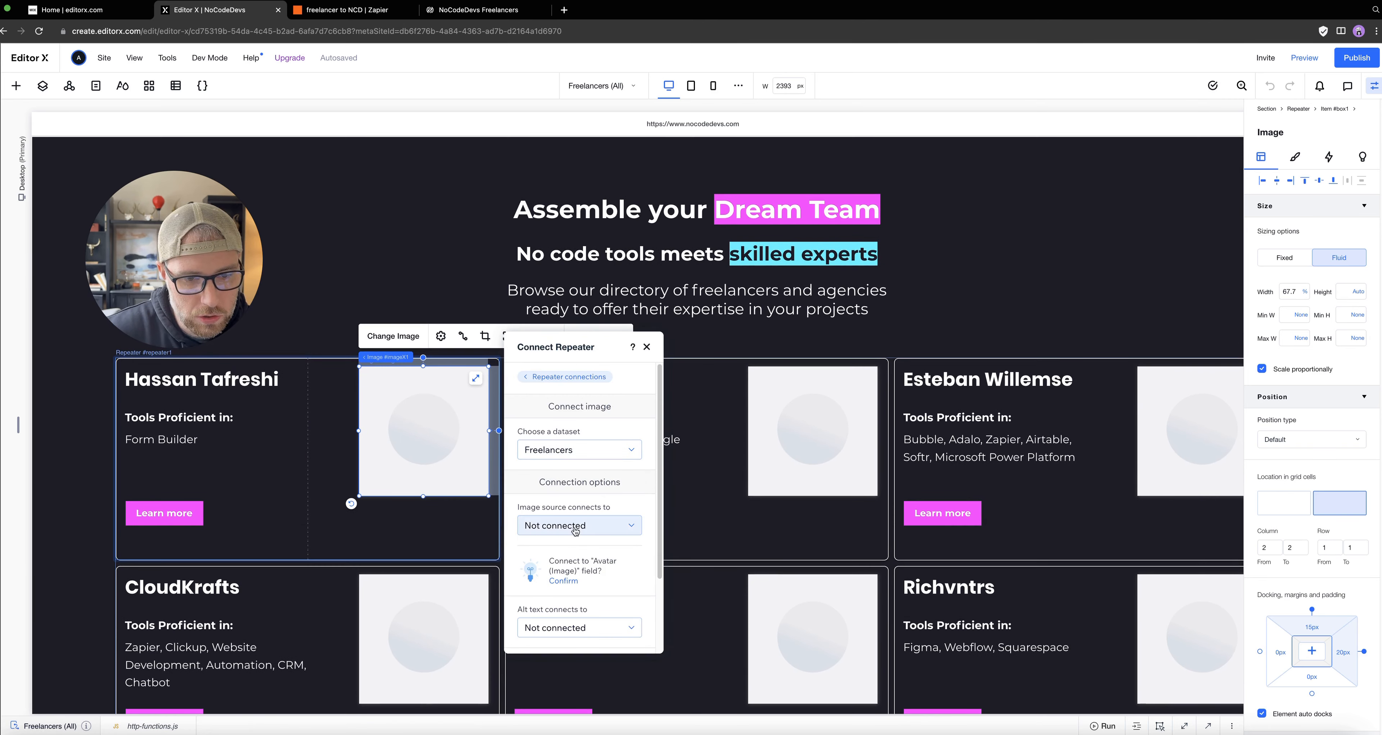
left_click(575, 530)
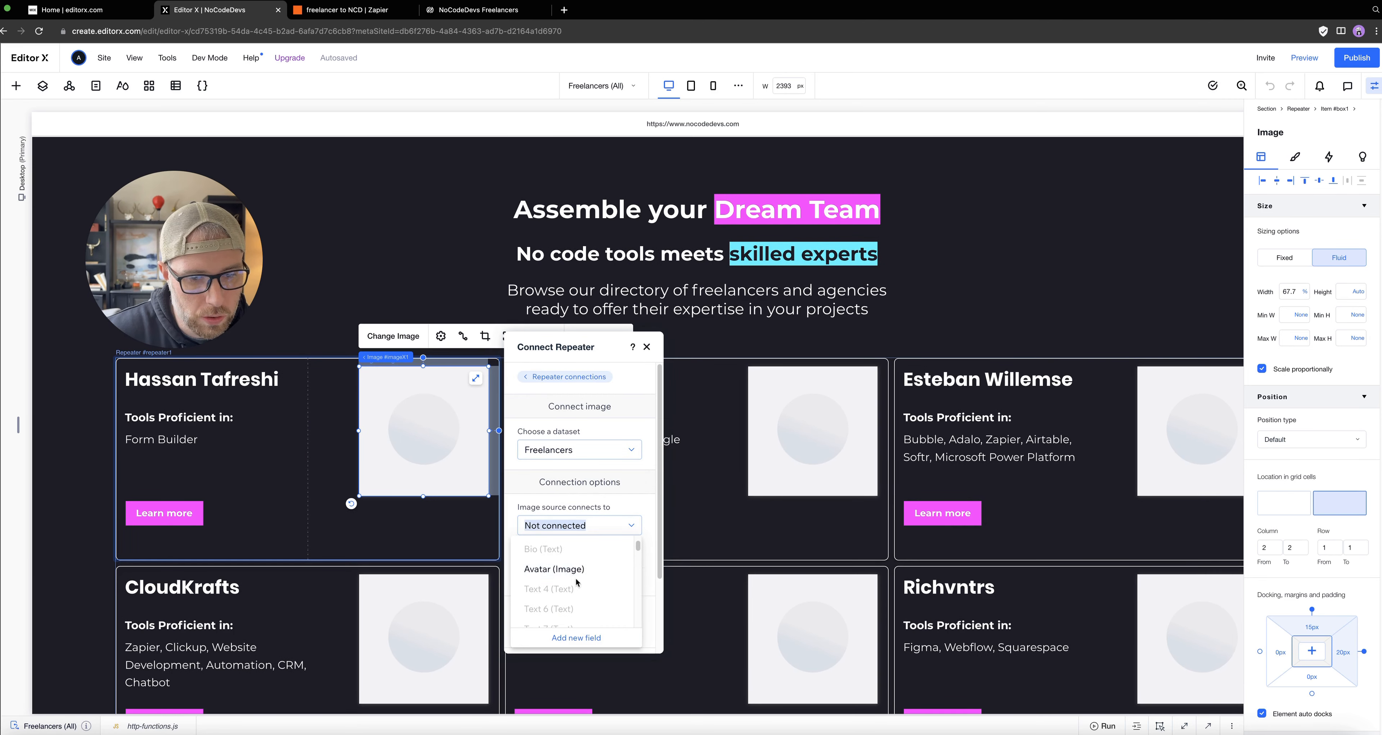
left_click(576, 570)
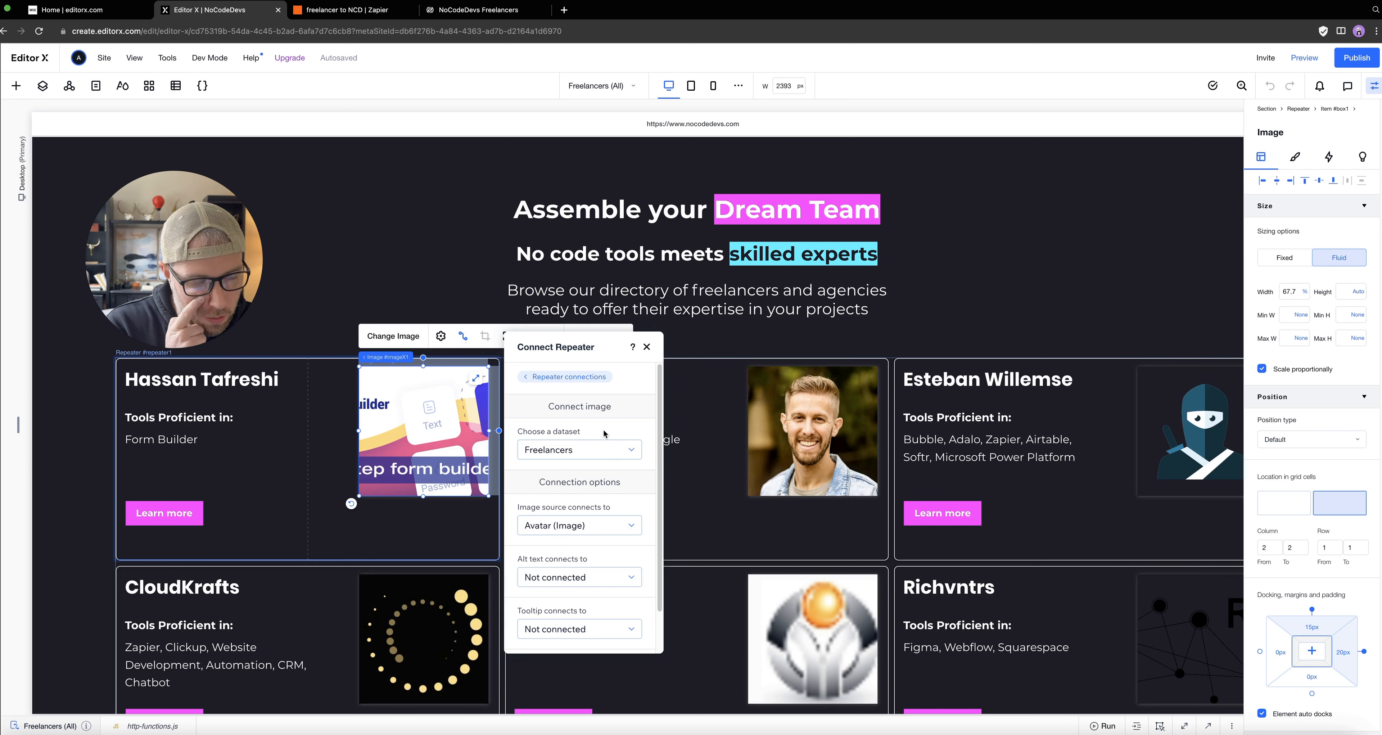
left_click(646, 347)
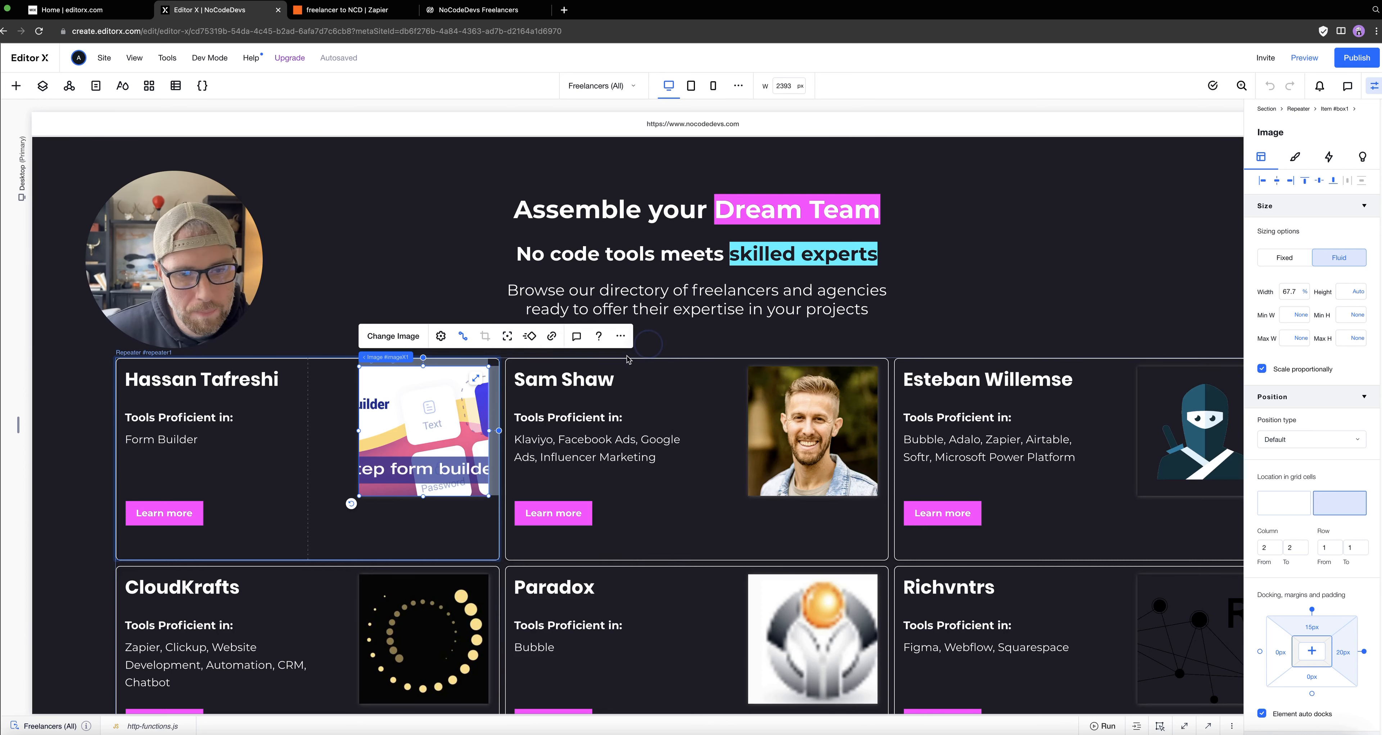
Review the first card's Learn more button link to the Freelancers (Headline) dynamic page, accept it and preview the site.
left_click(160, 514)
left_click(266, 470)
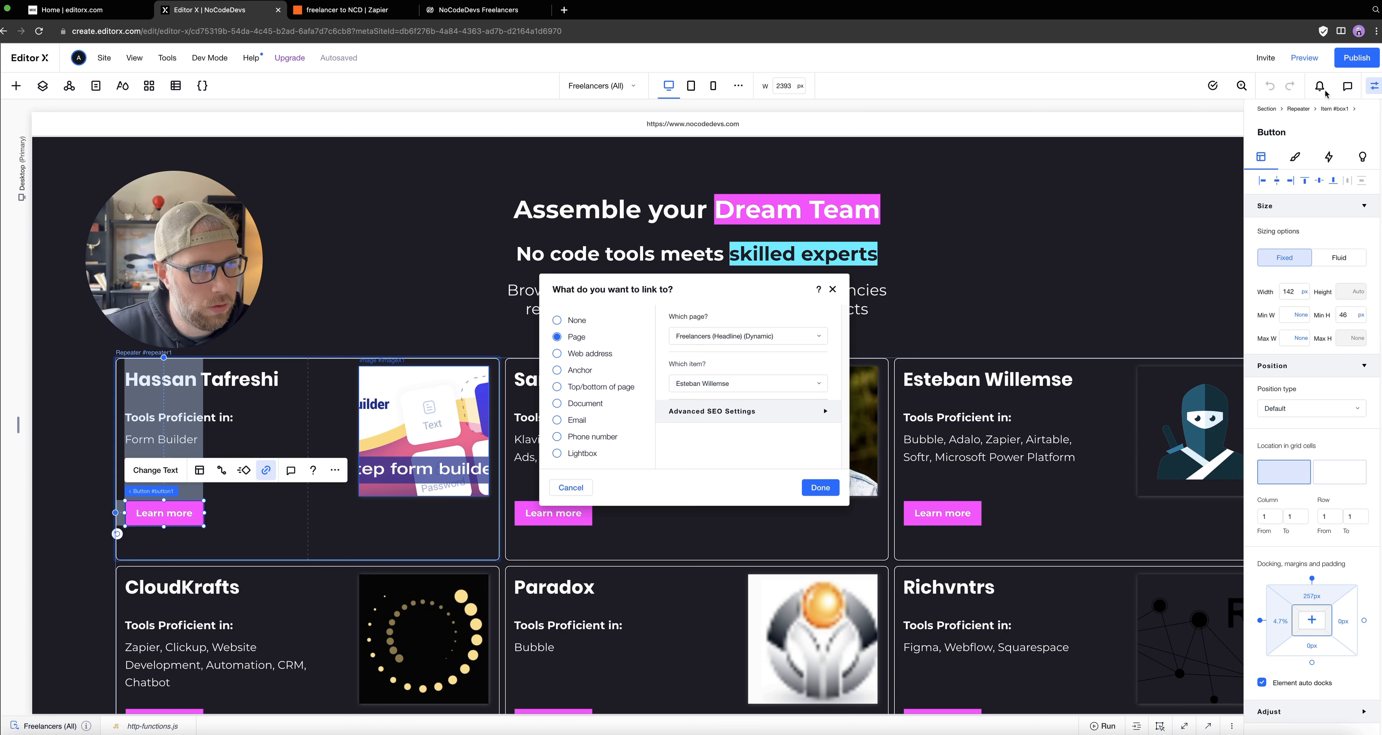
left_click(1304, 58)
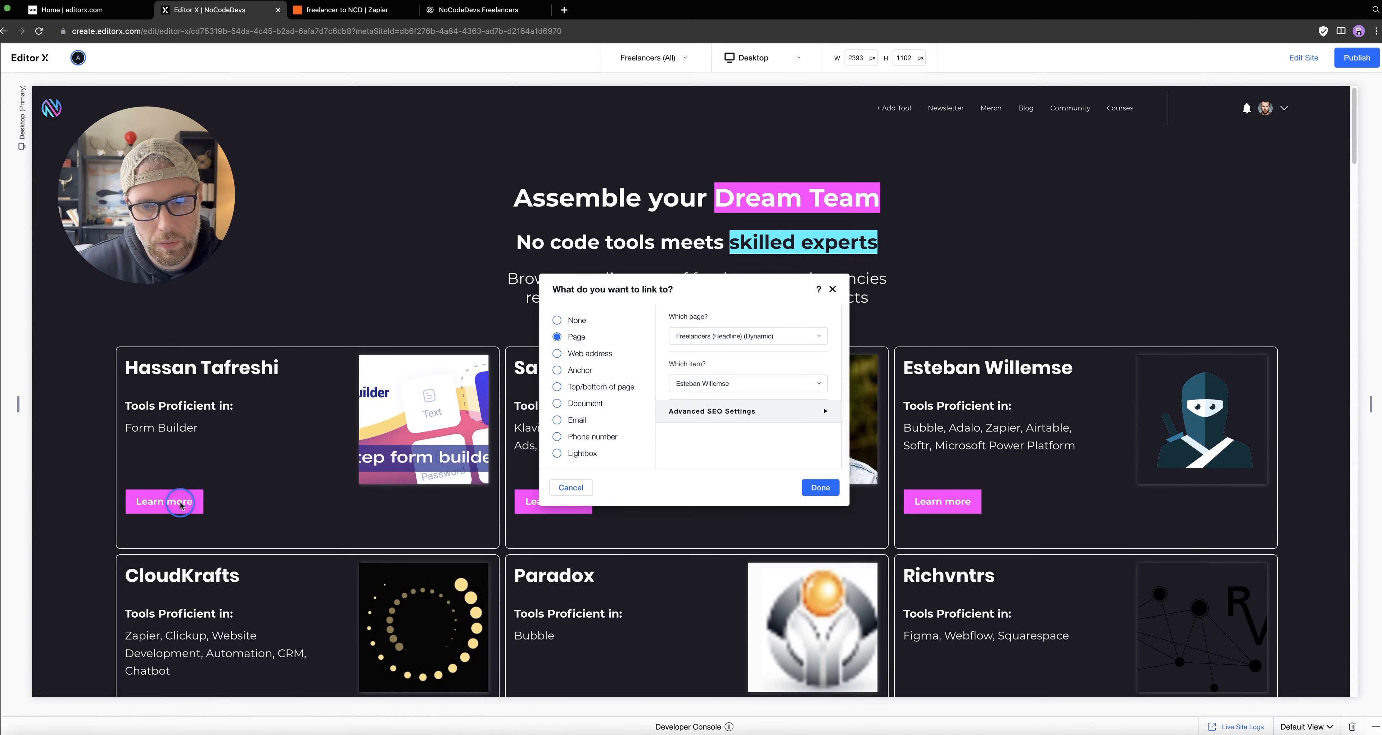
left_click(820, 487)
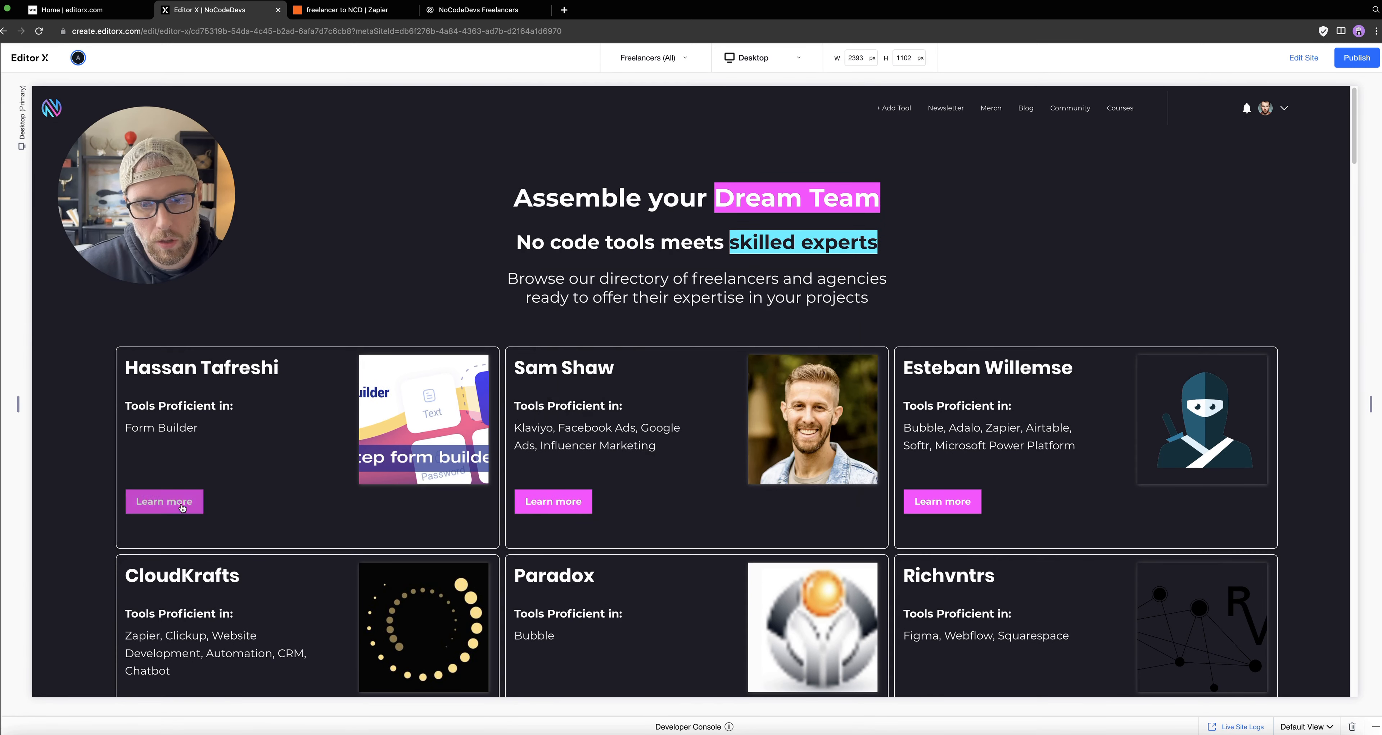
Follow a Learn more button from the second card in preview and switch the dynamic page to that card's freelancer.
left_click(556, 500)
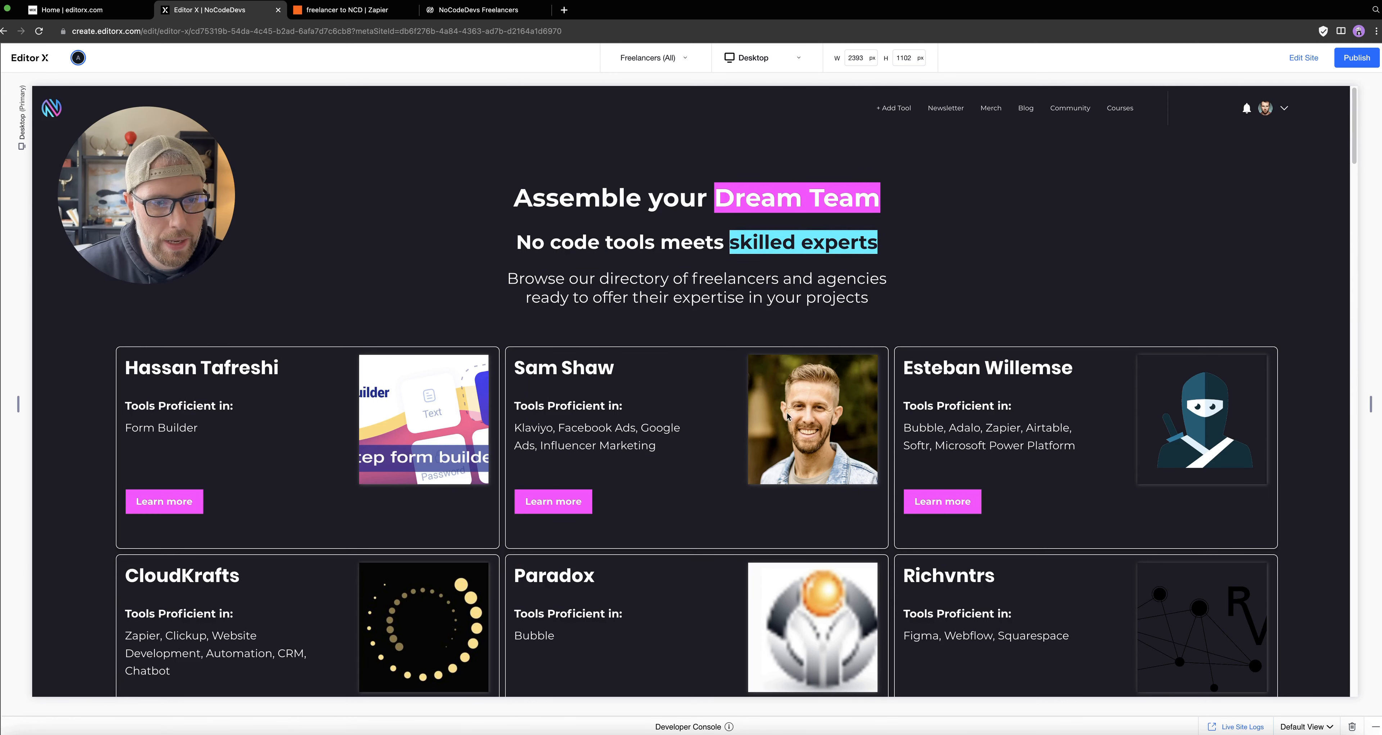
left_click(568, 500)
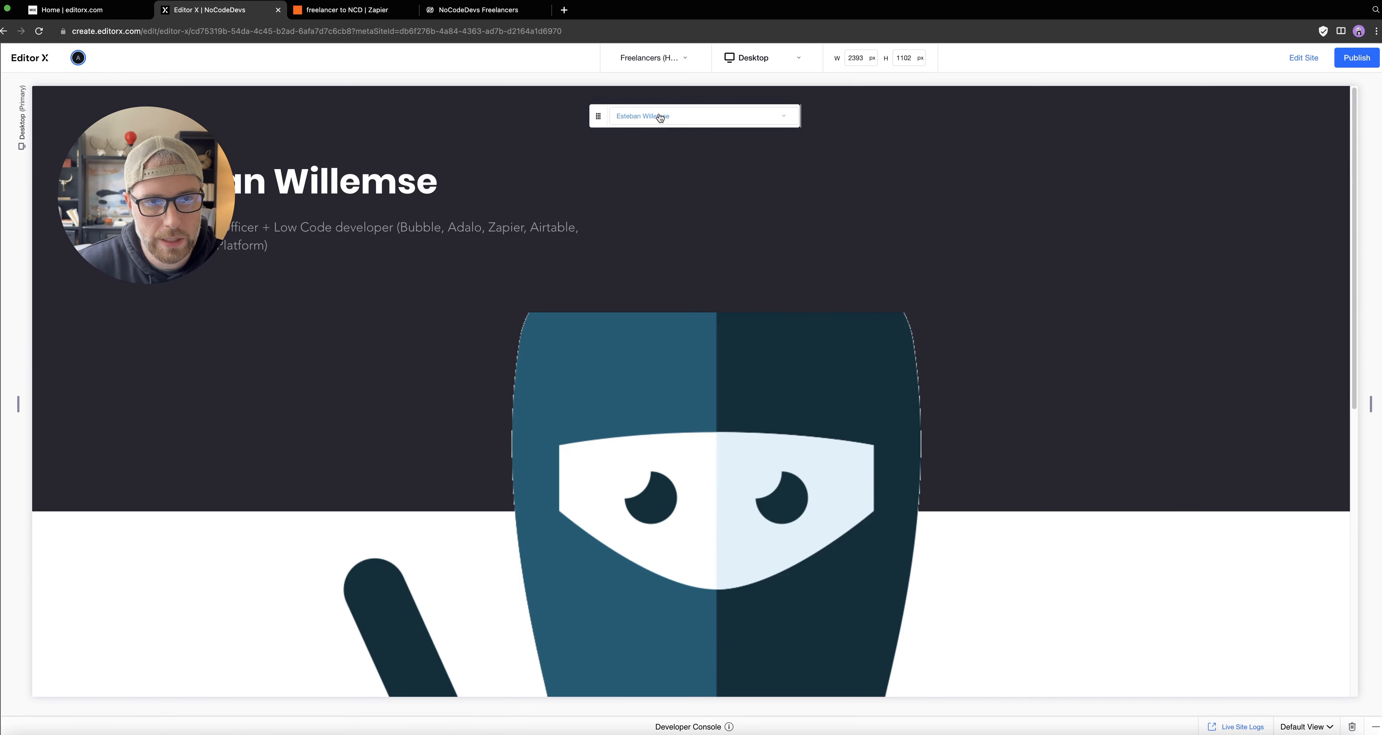
left_click(659, 116)
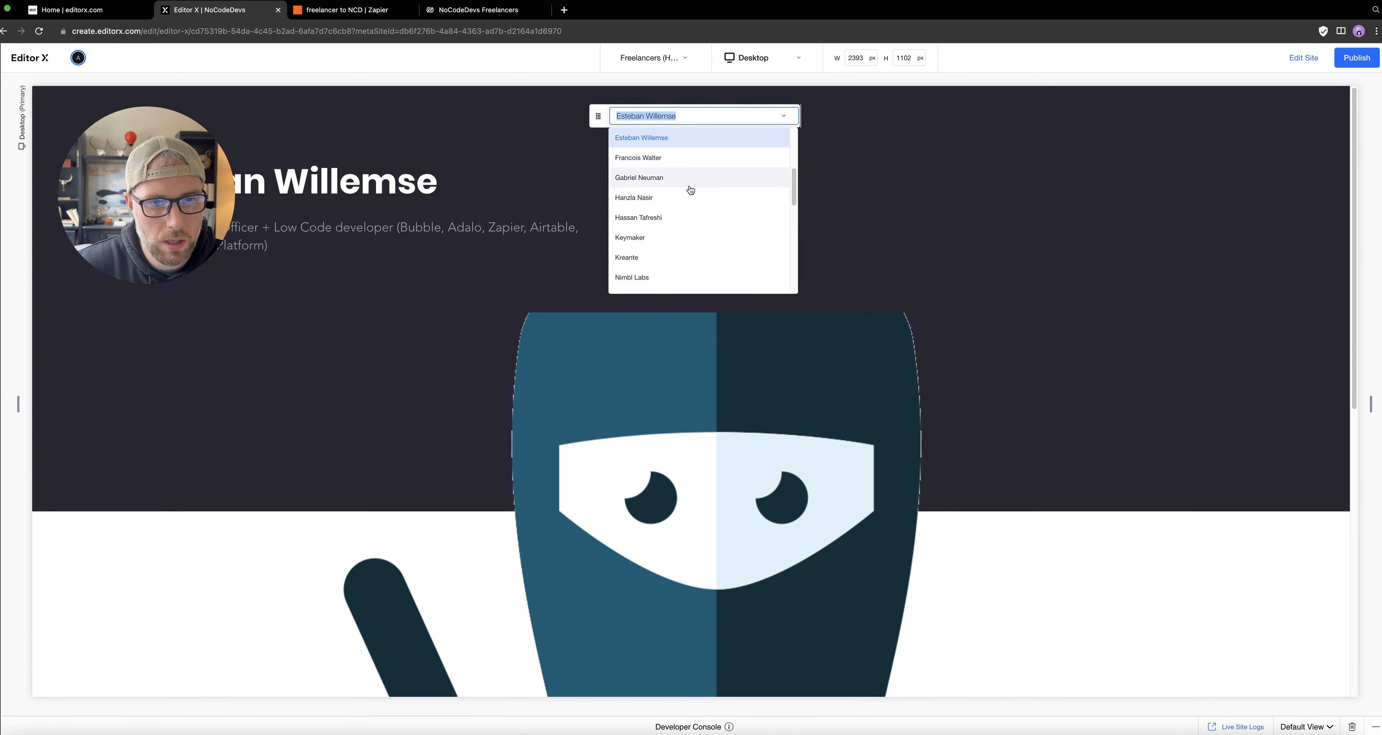
scroll(688, 193, "down", 3)
scroll(689, 203, "down", 3)
left_click(644, 155)
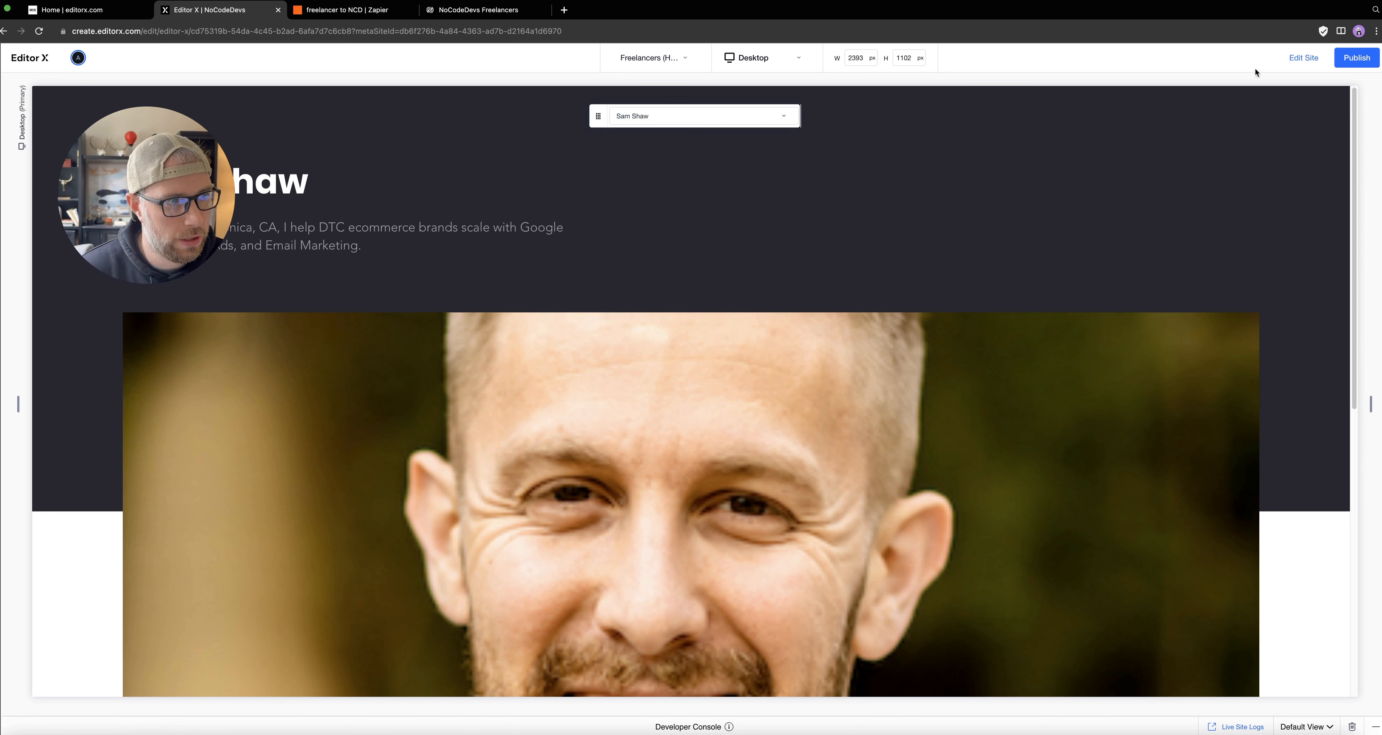
Return to editing the site and open the Freelancers (All) page.
left_click(1303, 58)
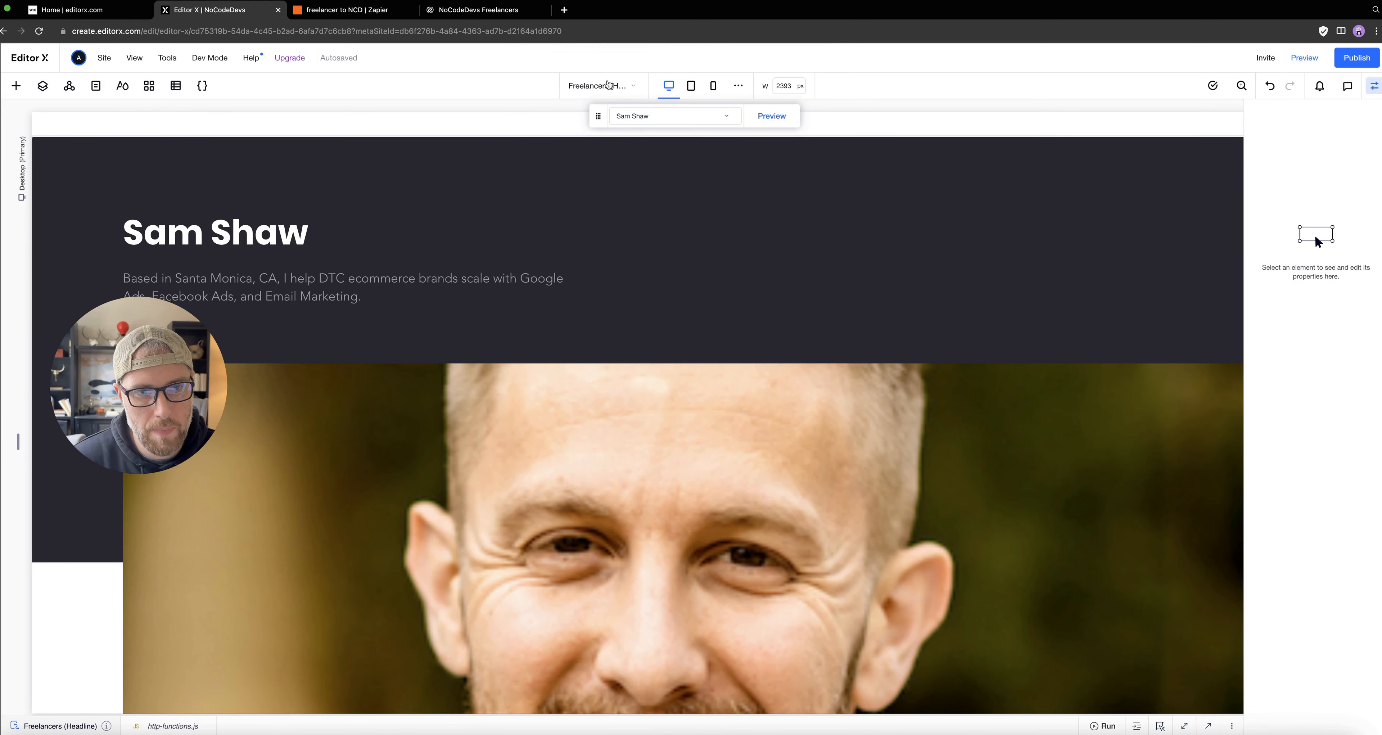
left_click(608, 86)
scroll(594, 445, "down", 10)
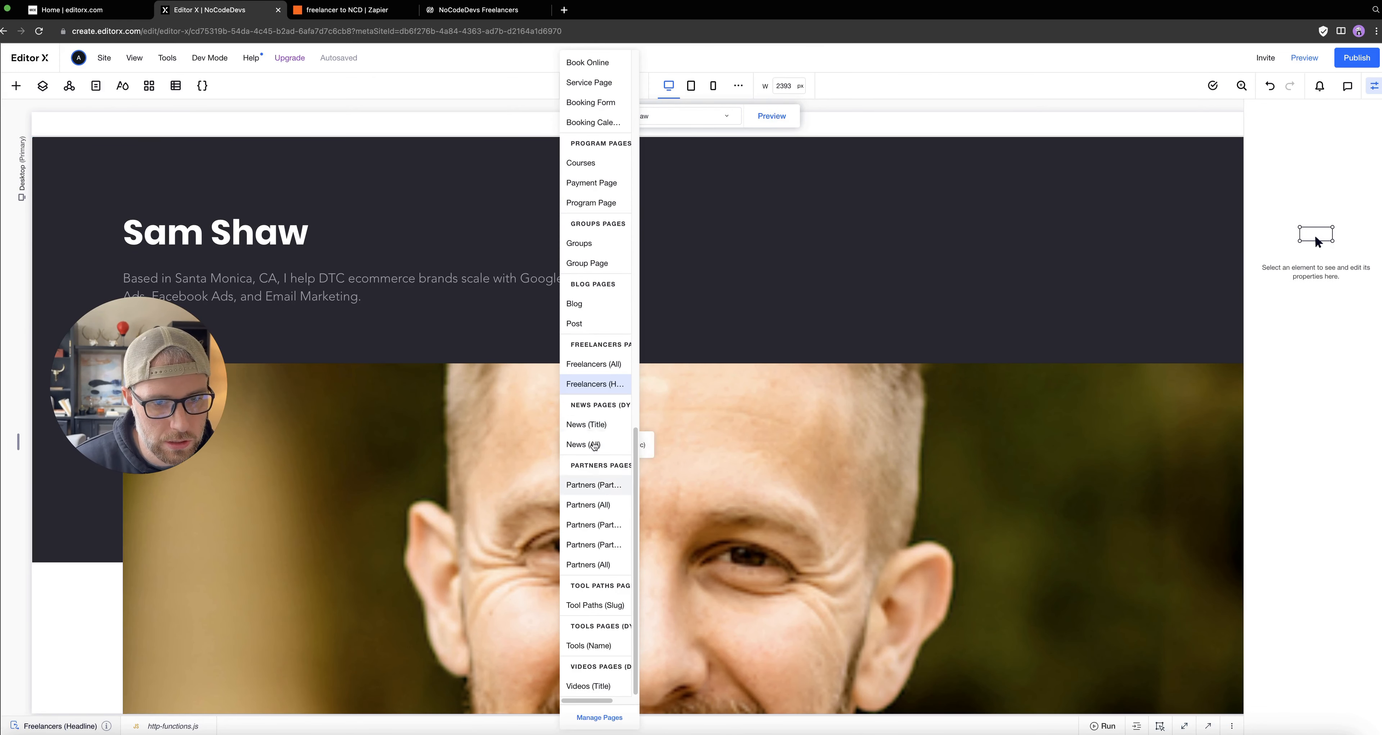
left_click(593, 364)
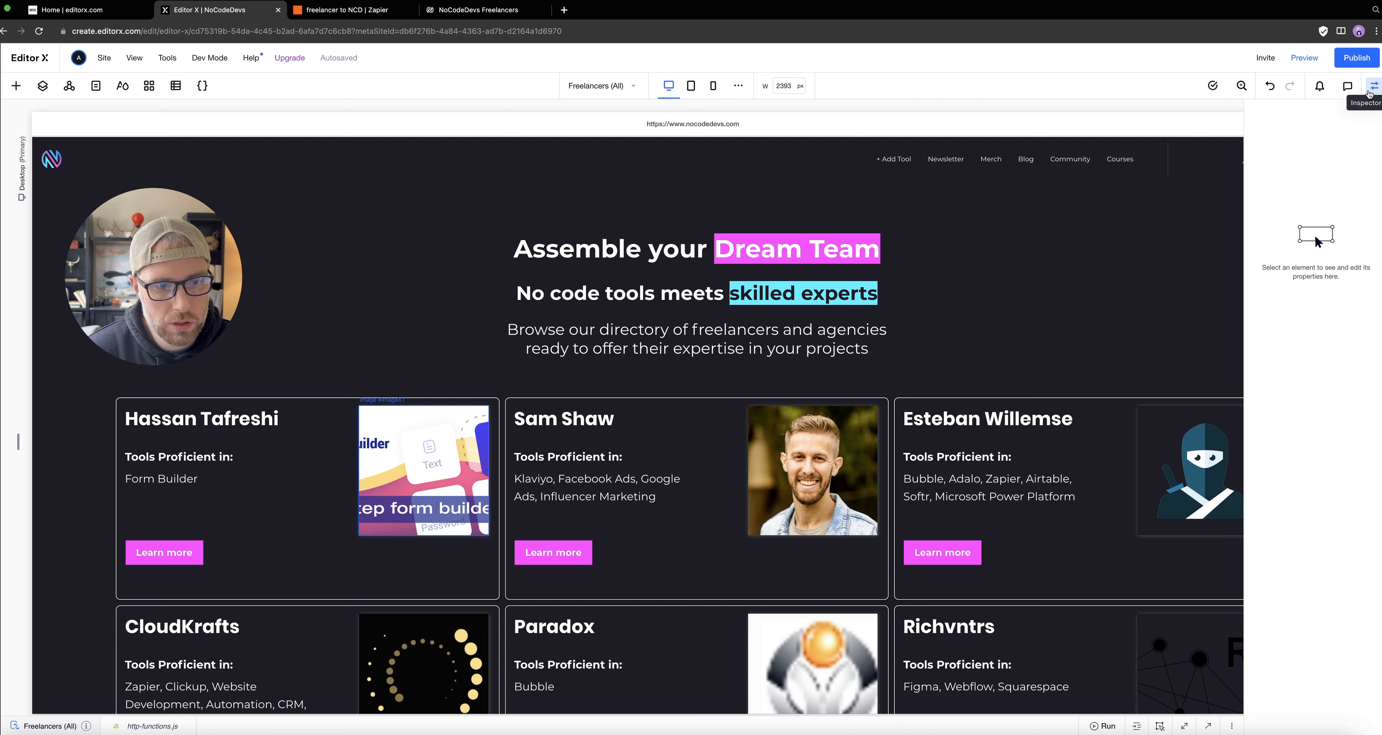
Add a blank section between the "Assemble your Dream Team" header text and the freelancer repeater.
left_click_drag(192, 283, 167, 236)
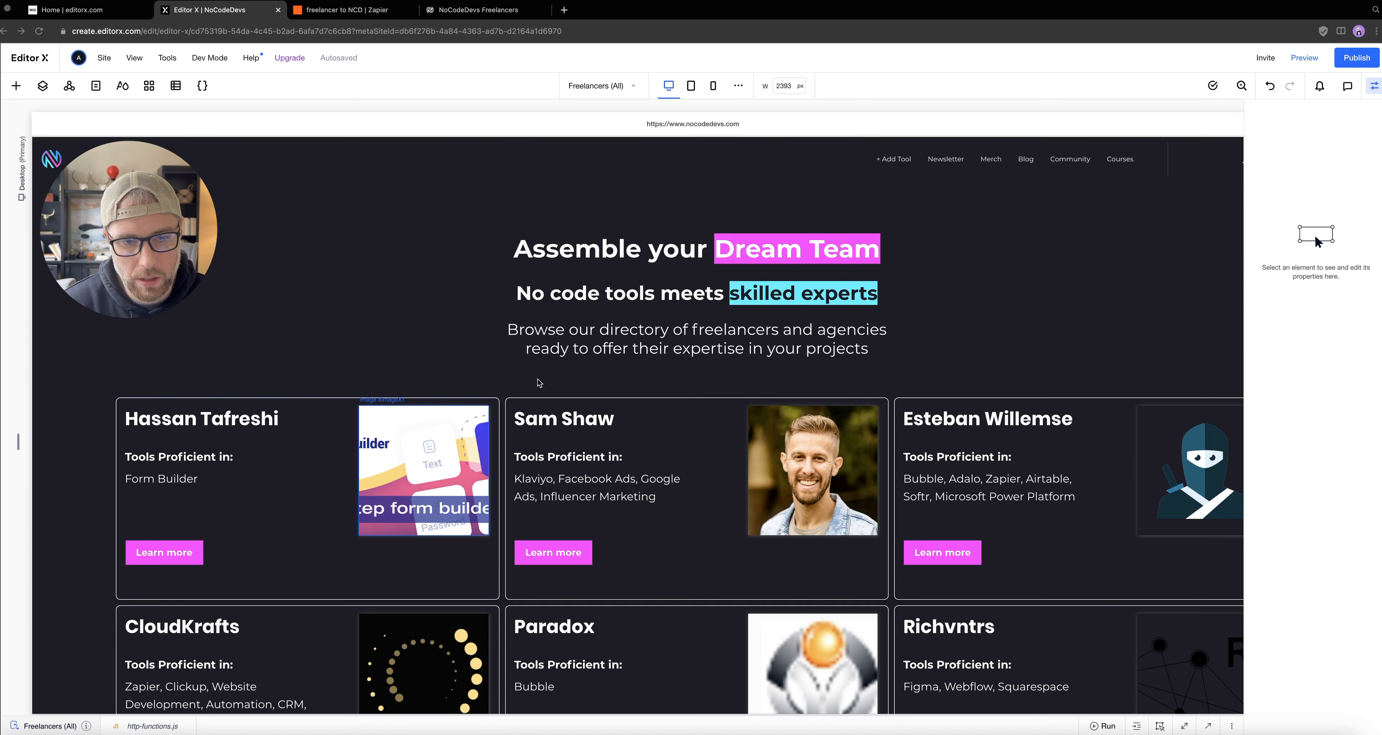
left_click(690, 388)
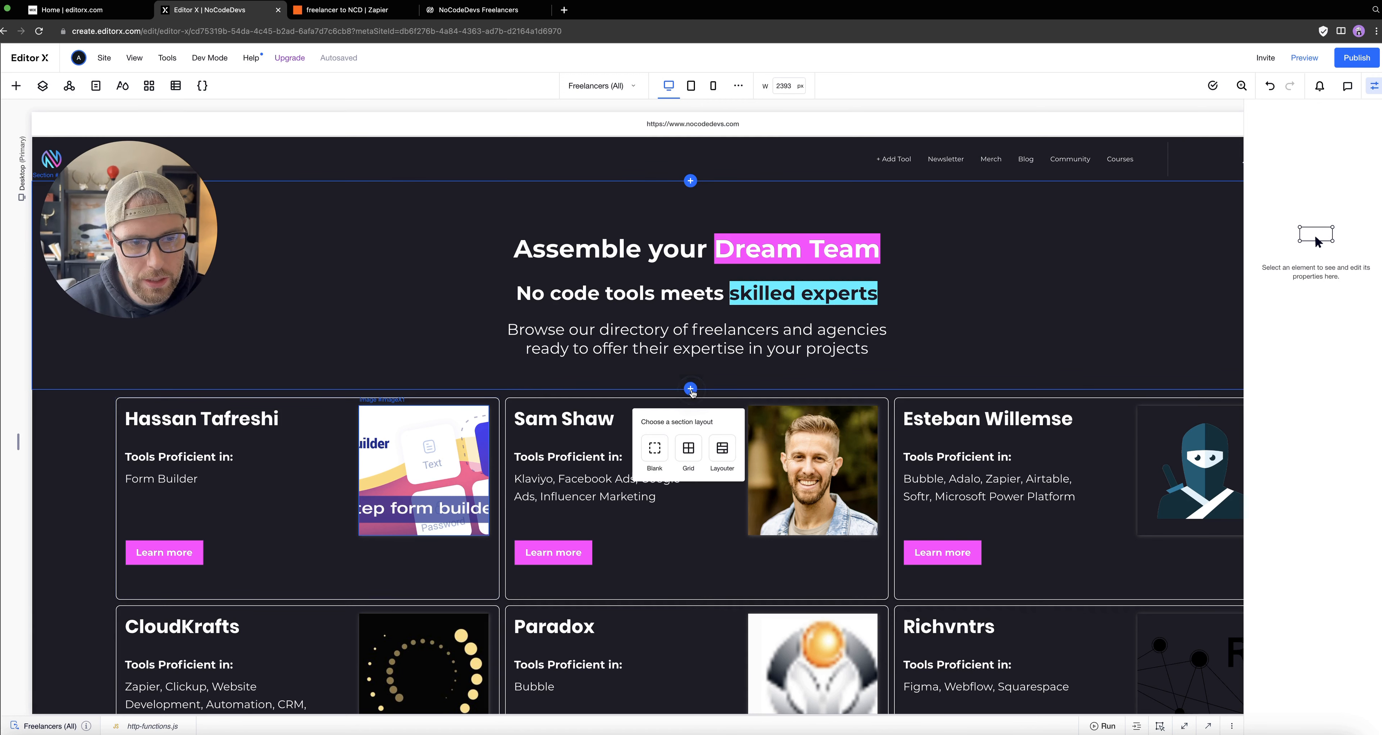
left_click(656, 449)
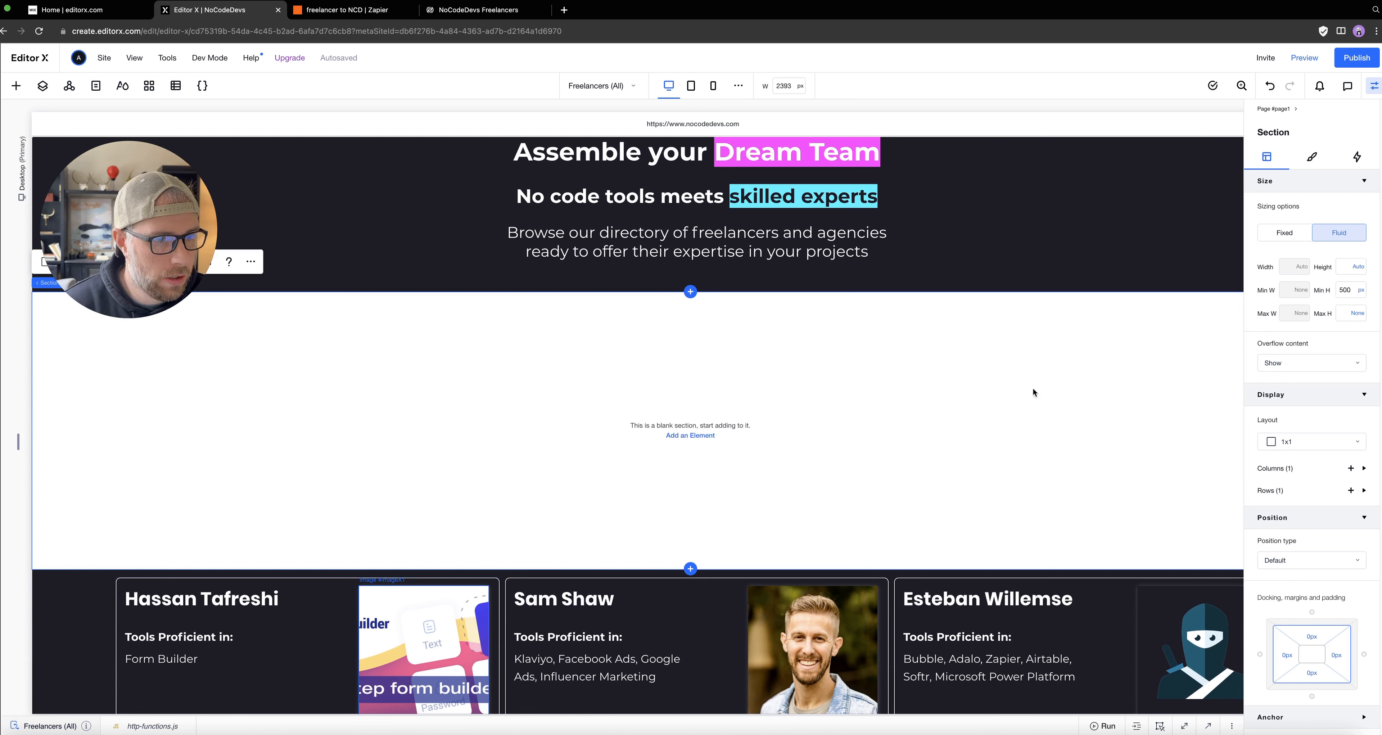
Copy the saved color #272732 from the Eye Dropper extension and set it as the new section's background color.
left_click(1311, 156)
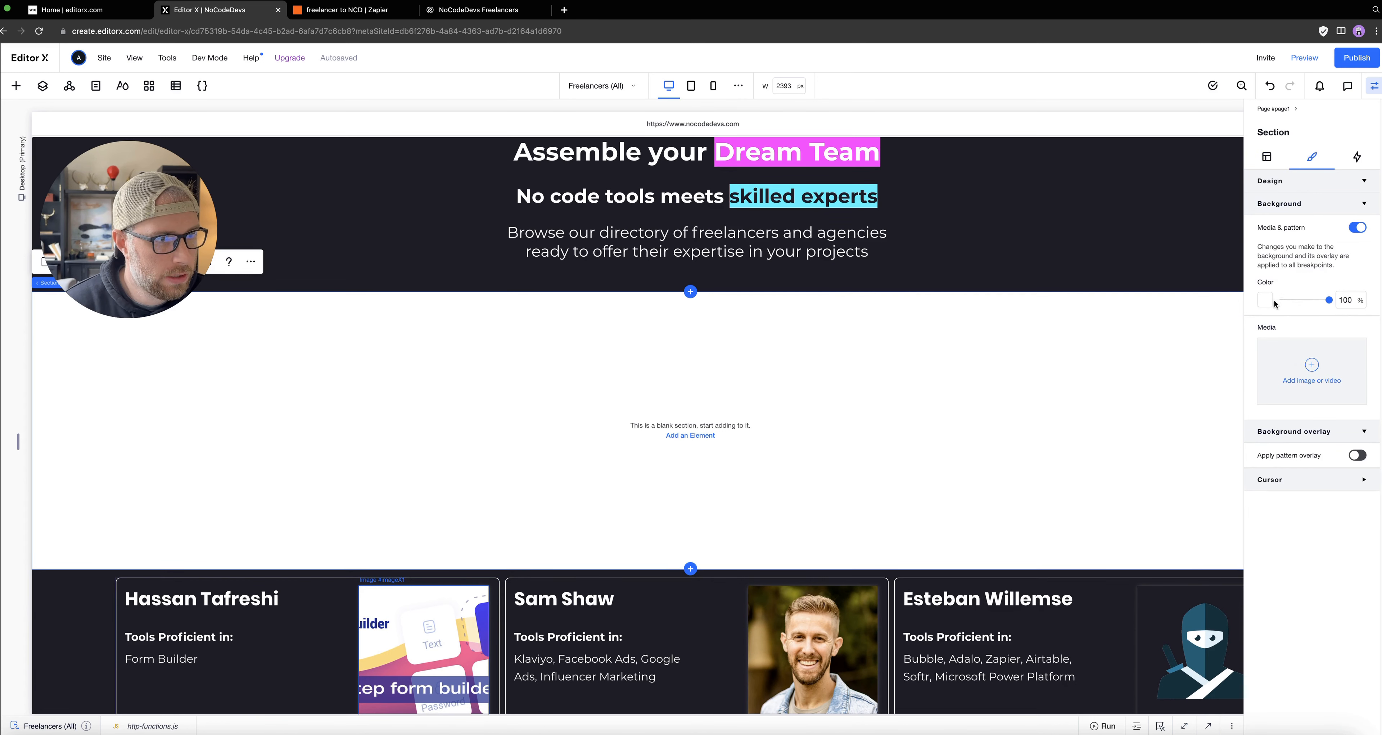
left_click(1265, 300)
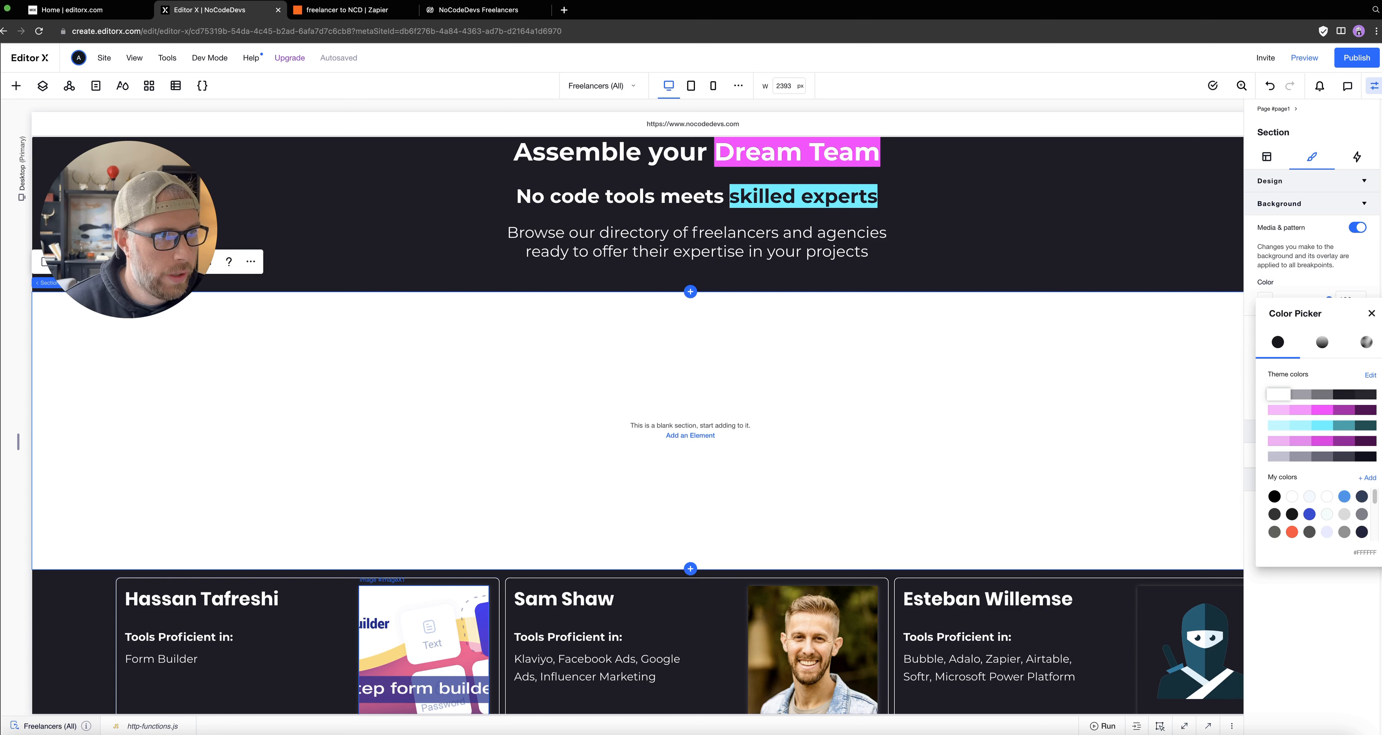
left_click(1072, 32)
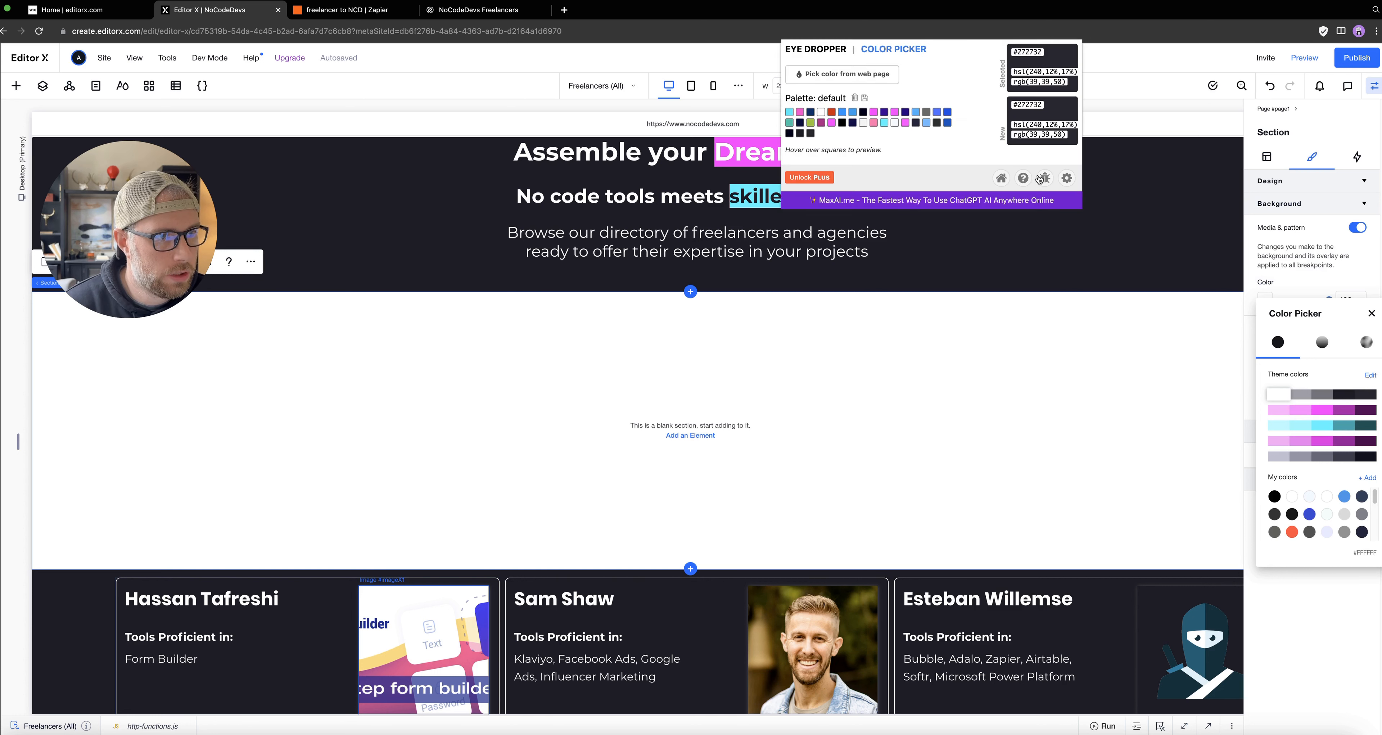
left_click(963, 183)
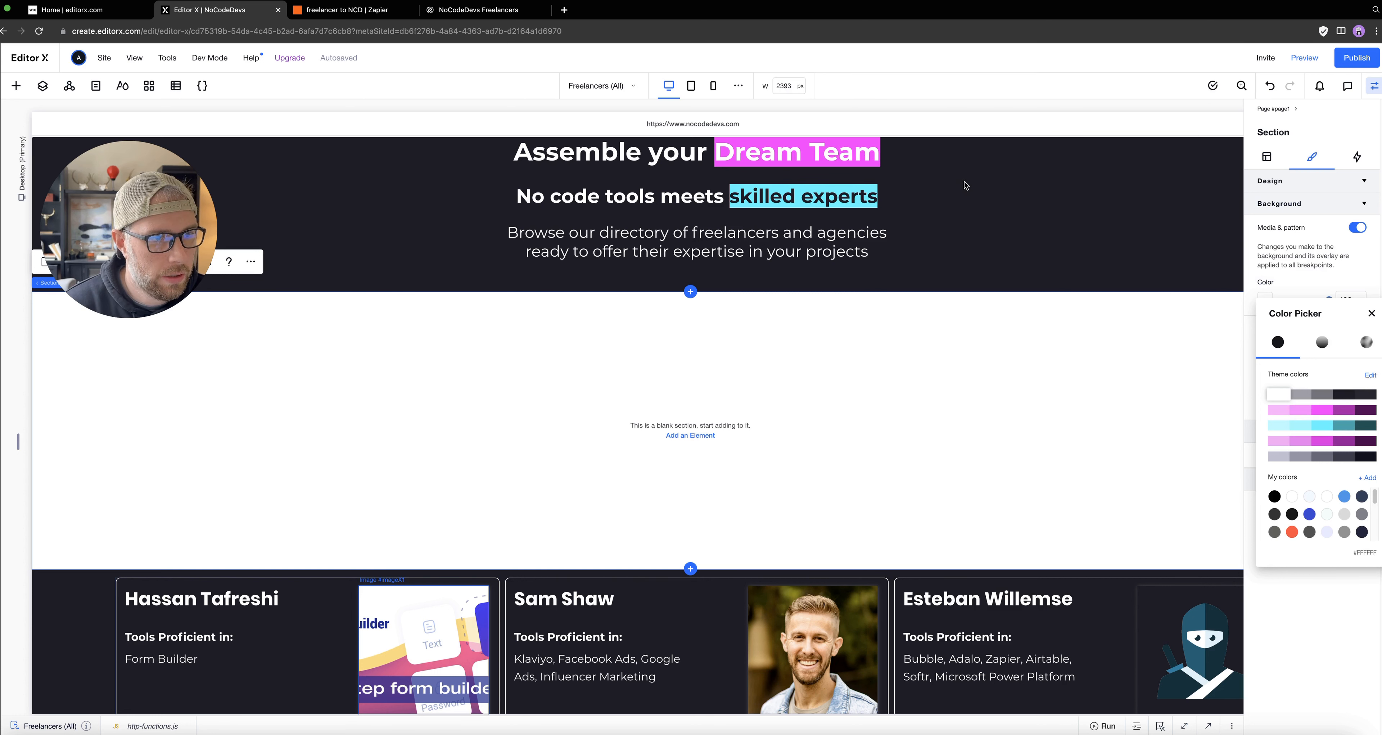
left_click(1078, 32)
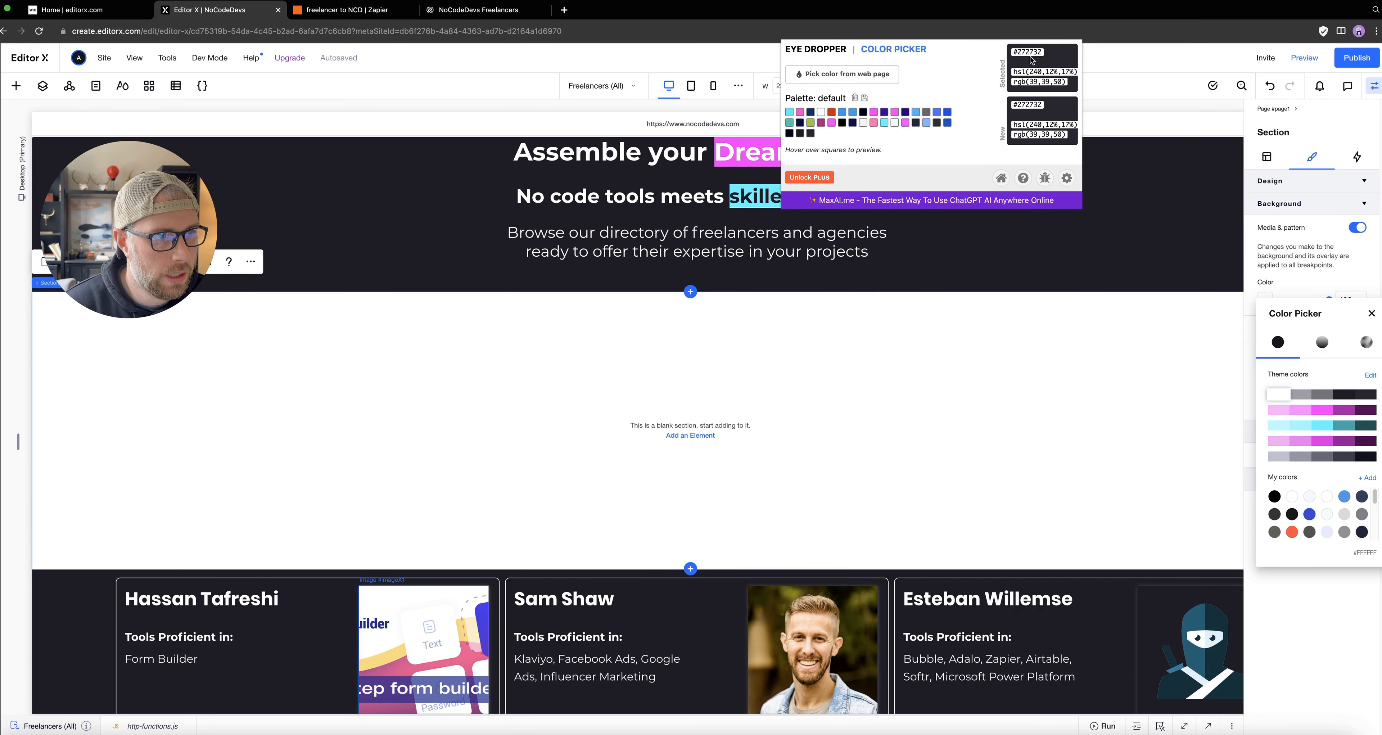
triple_click(1027, 52)
right_click(1027, 52)
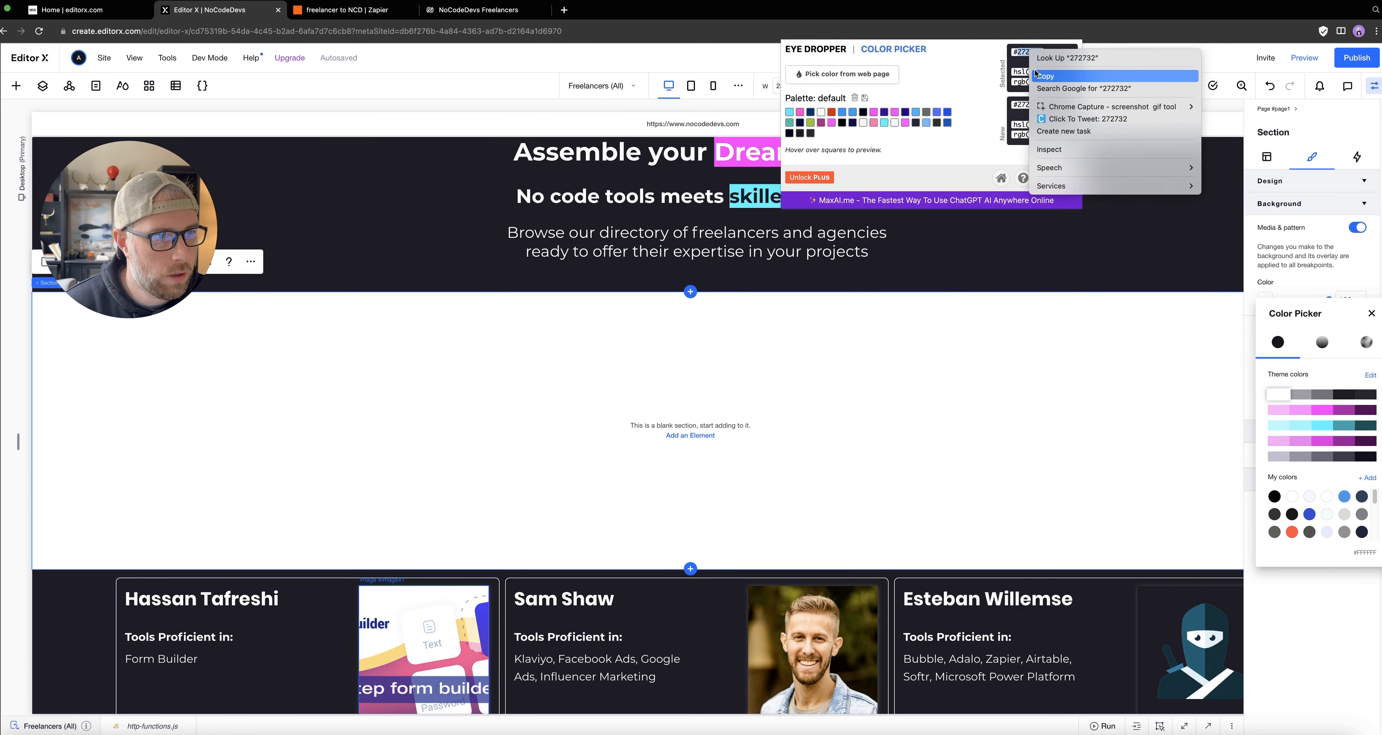
left_click(1041, 75)
left_click(1366, 479)
left_click_drag(1372, 478, 815, 495)
key("super+v")
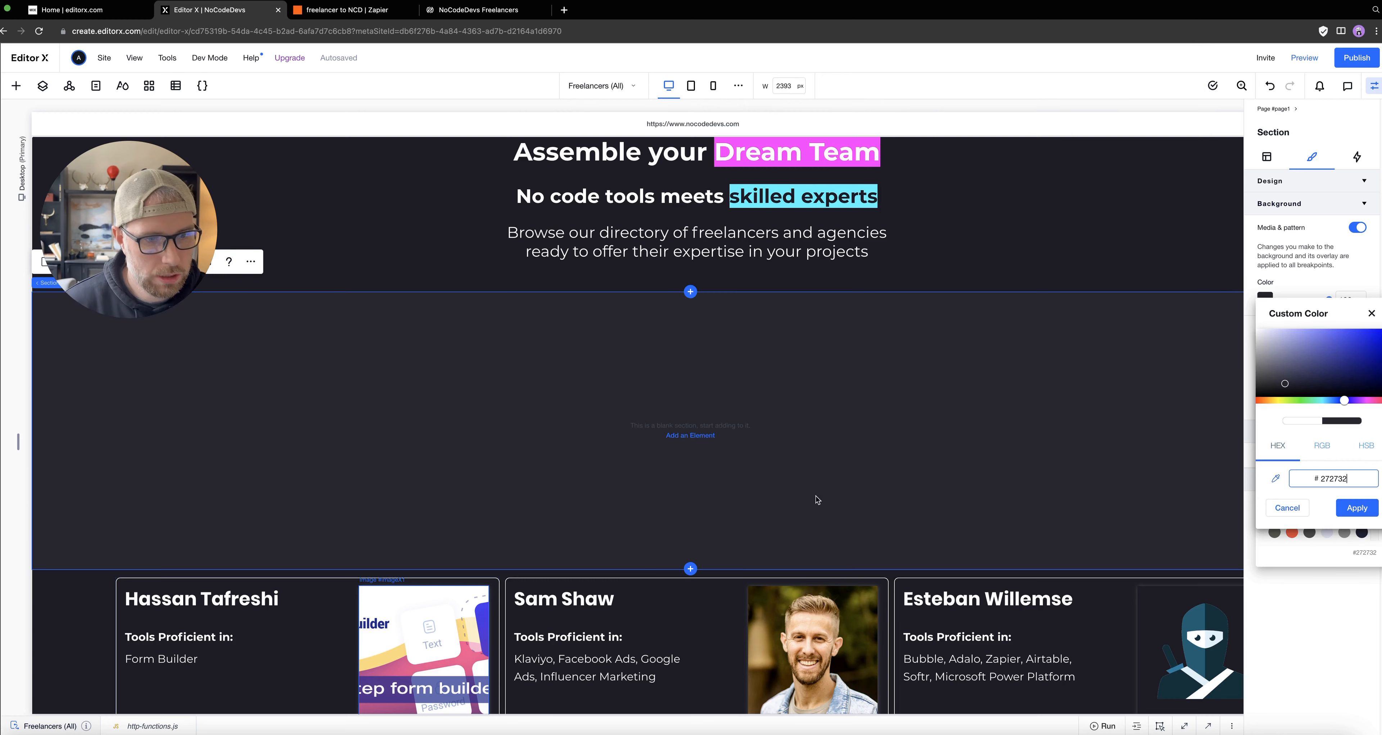
Add the blue rounded Selection Tags input element to the middle of the new dark section.
left_click(16, 94)
left_click(17, 88)
left_click(16, 87)
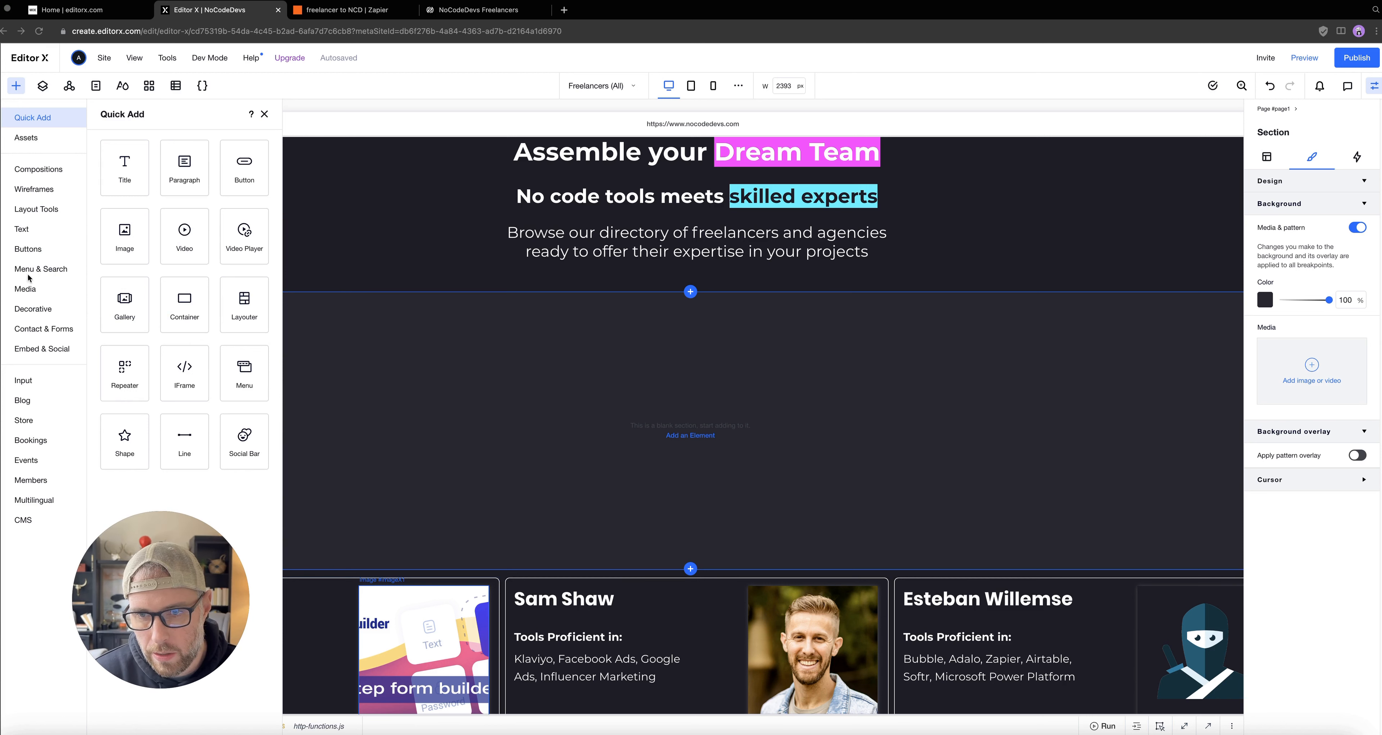
left_click(23, 380)
left_click(125, 226)
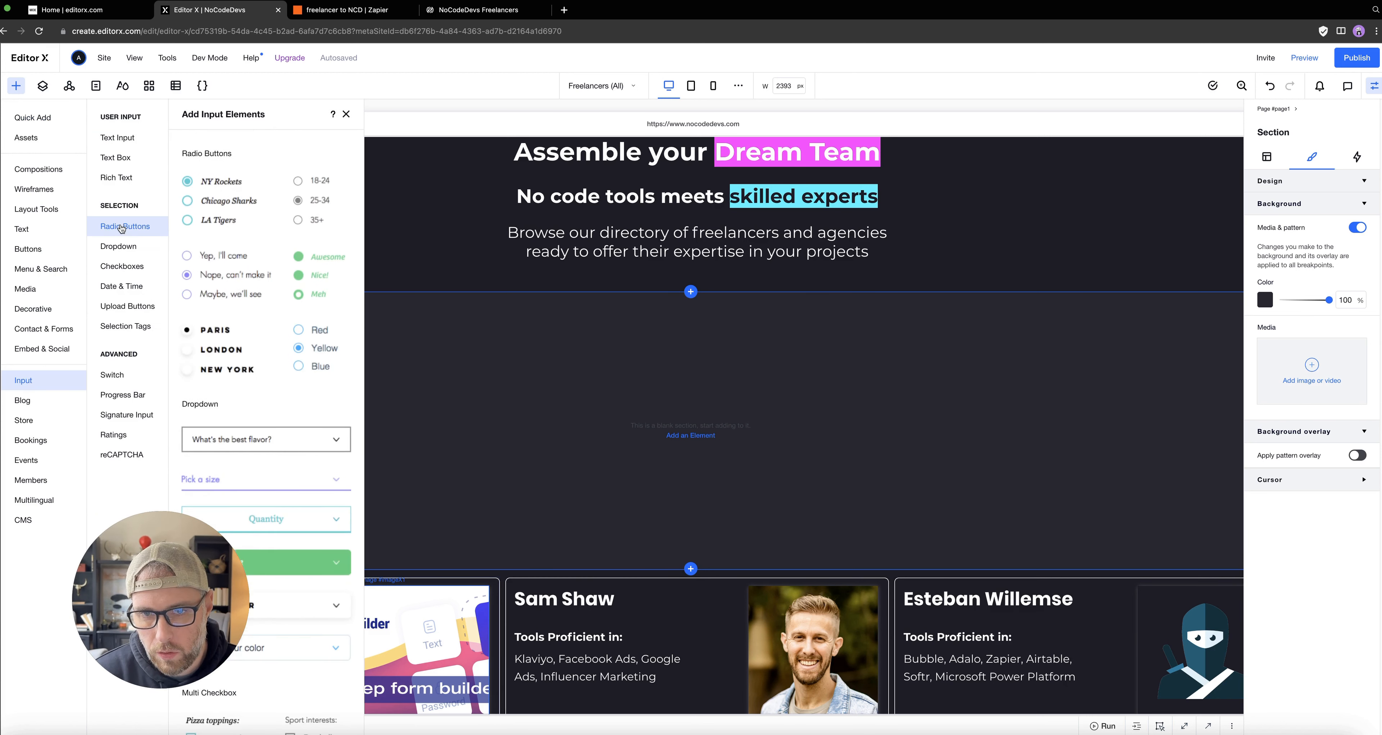
scroll(268, 285, "down", 10)
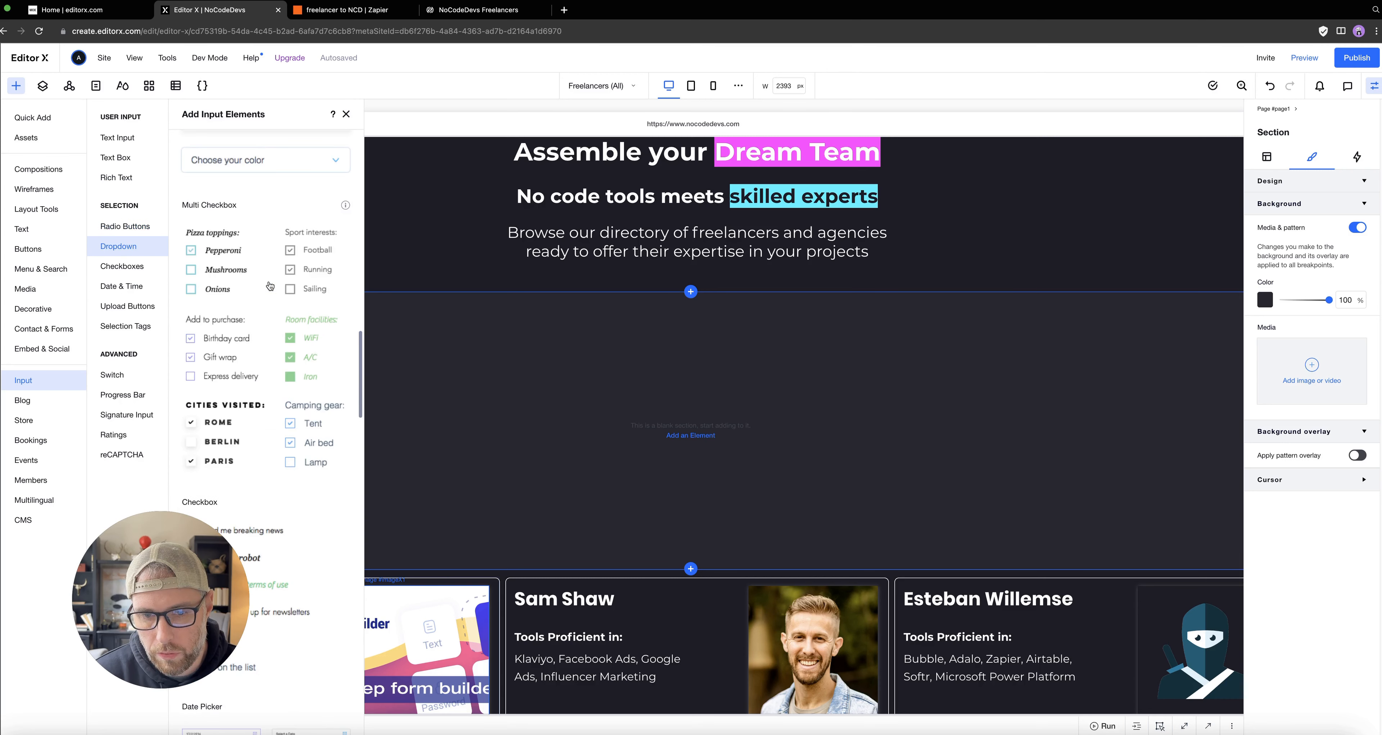
scroll(270, 285, "down", 15)
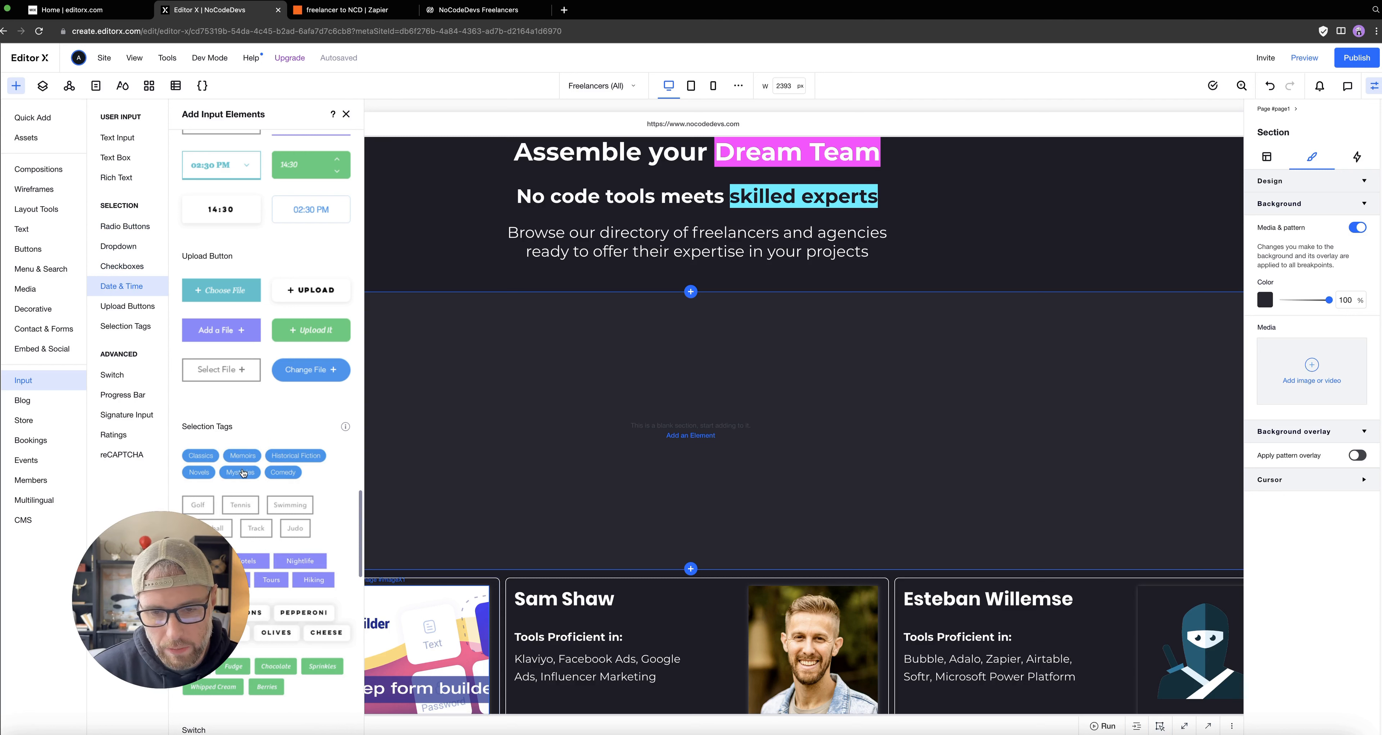
left_click_drag(244, 472, 691, 430)
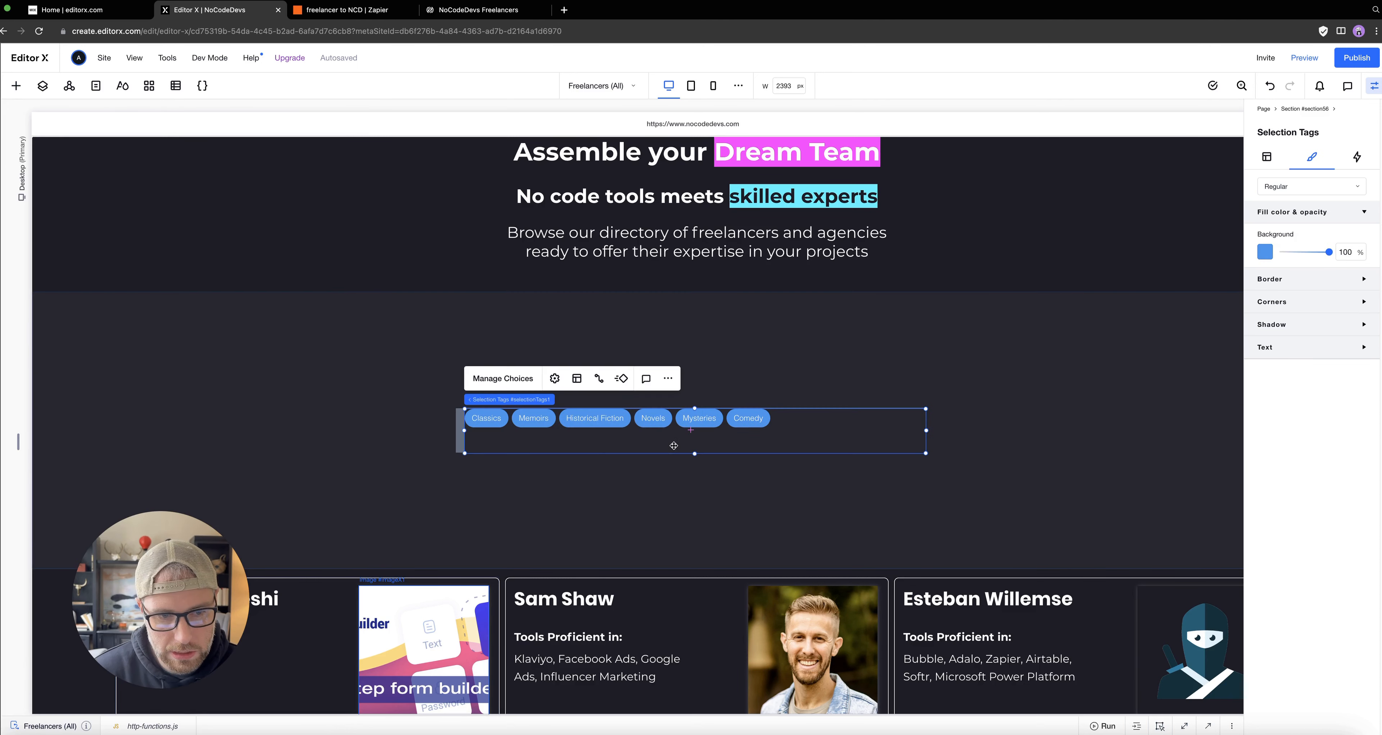
Reduce the new section's height to about 199 px and shift the selection tags slightly towards the section's center.
left_click_drag(643, 563, 627, 402)
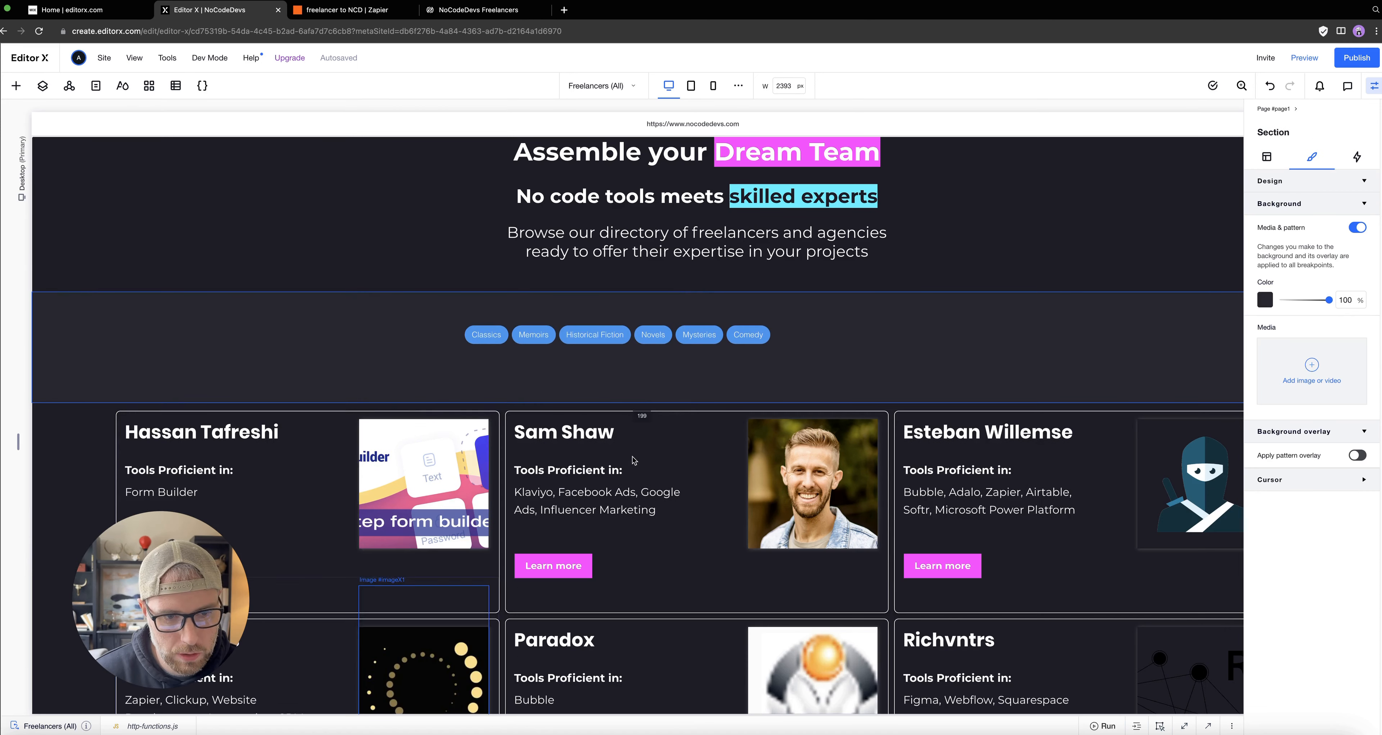
mouse_move(571, 336)
left_mouse_down()
mouse_move(594, 337)
mouse_move(583, 336)
left_mouse_up()
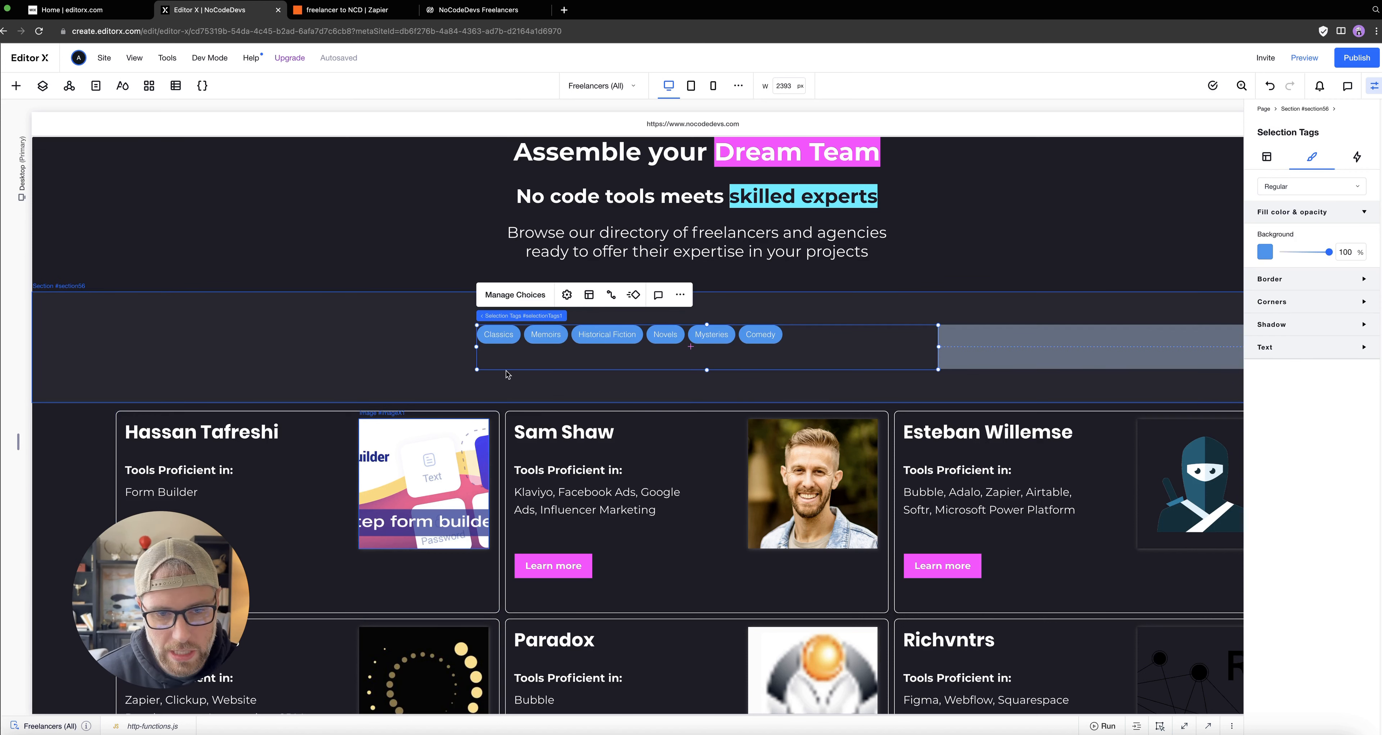
left_click_drag(189, 595, 179, 233)
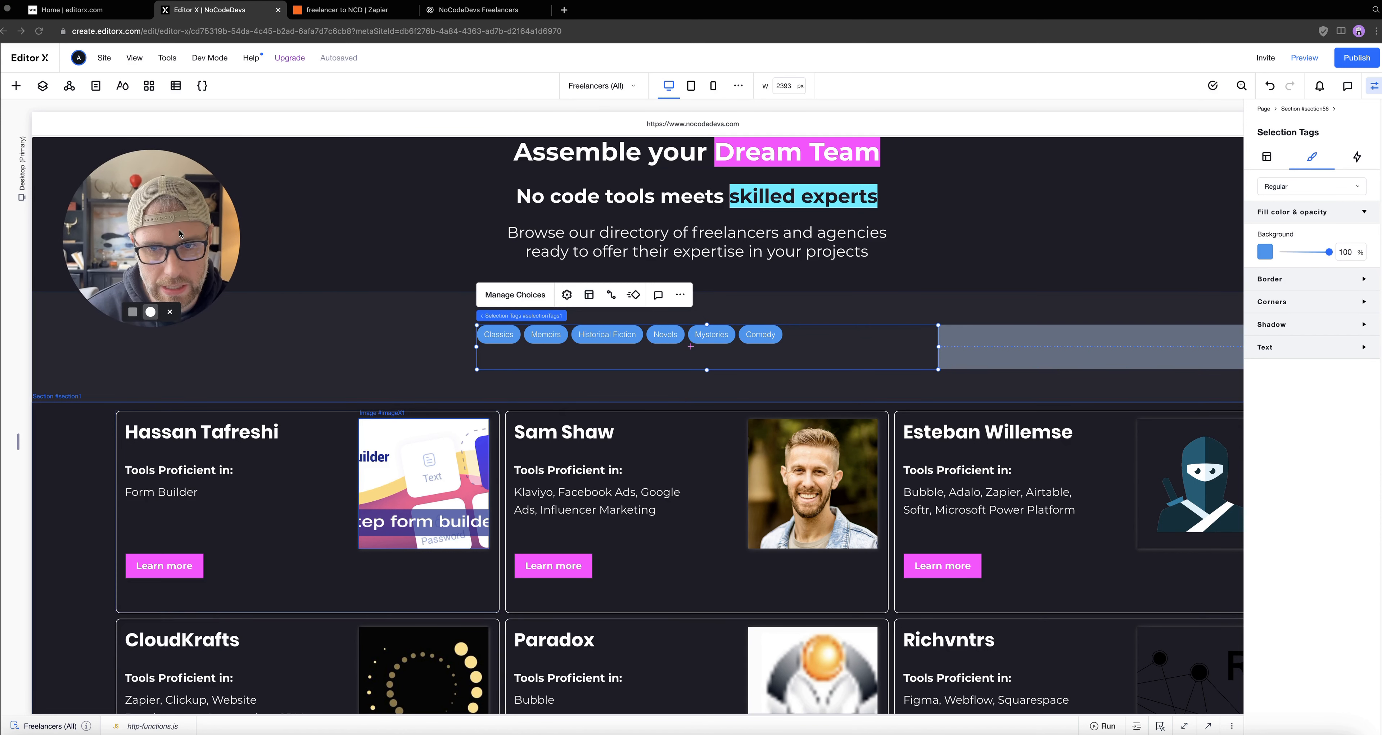
Connect the selection tags as a content filter on the Freelancers dataset, filtering by the Tools (Text) field.
left_click(613, 299)
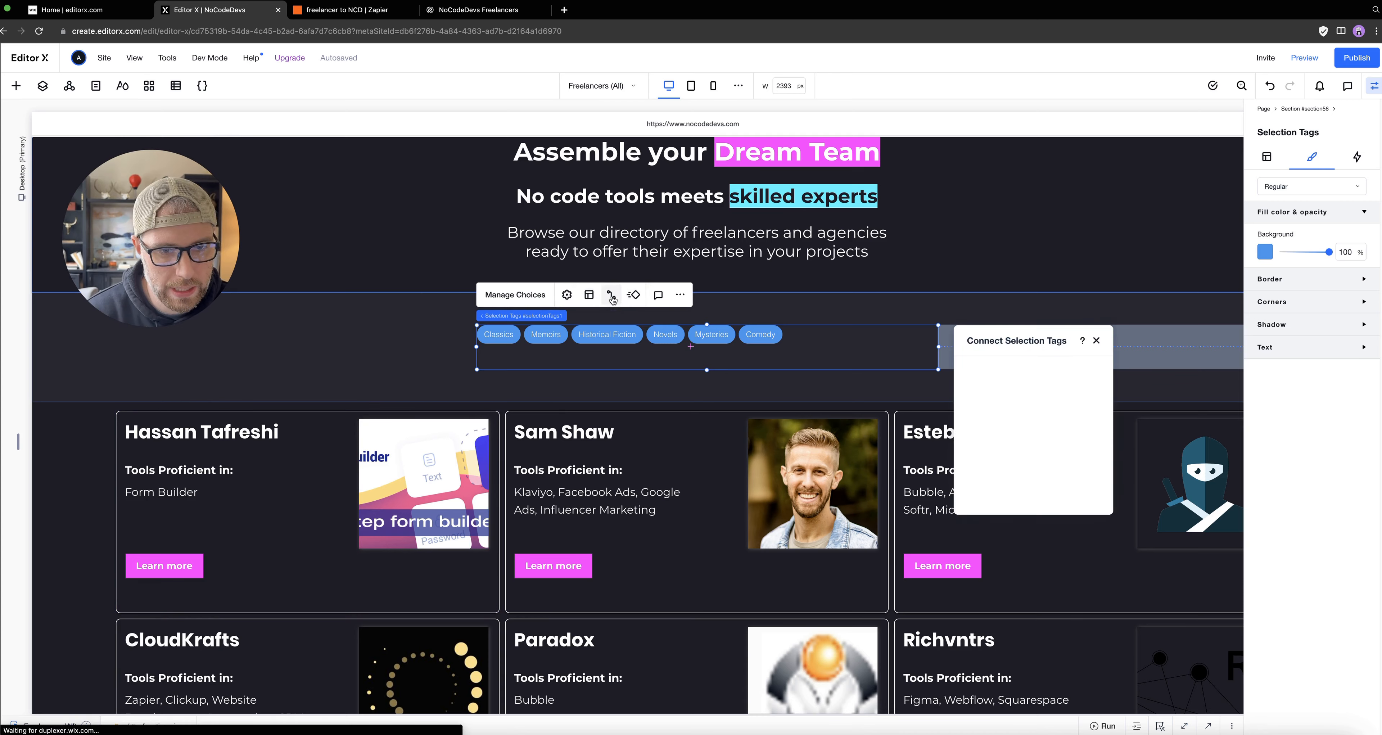
scroll(999, 454, "up", 2)
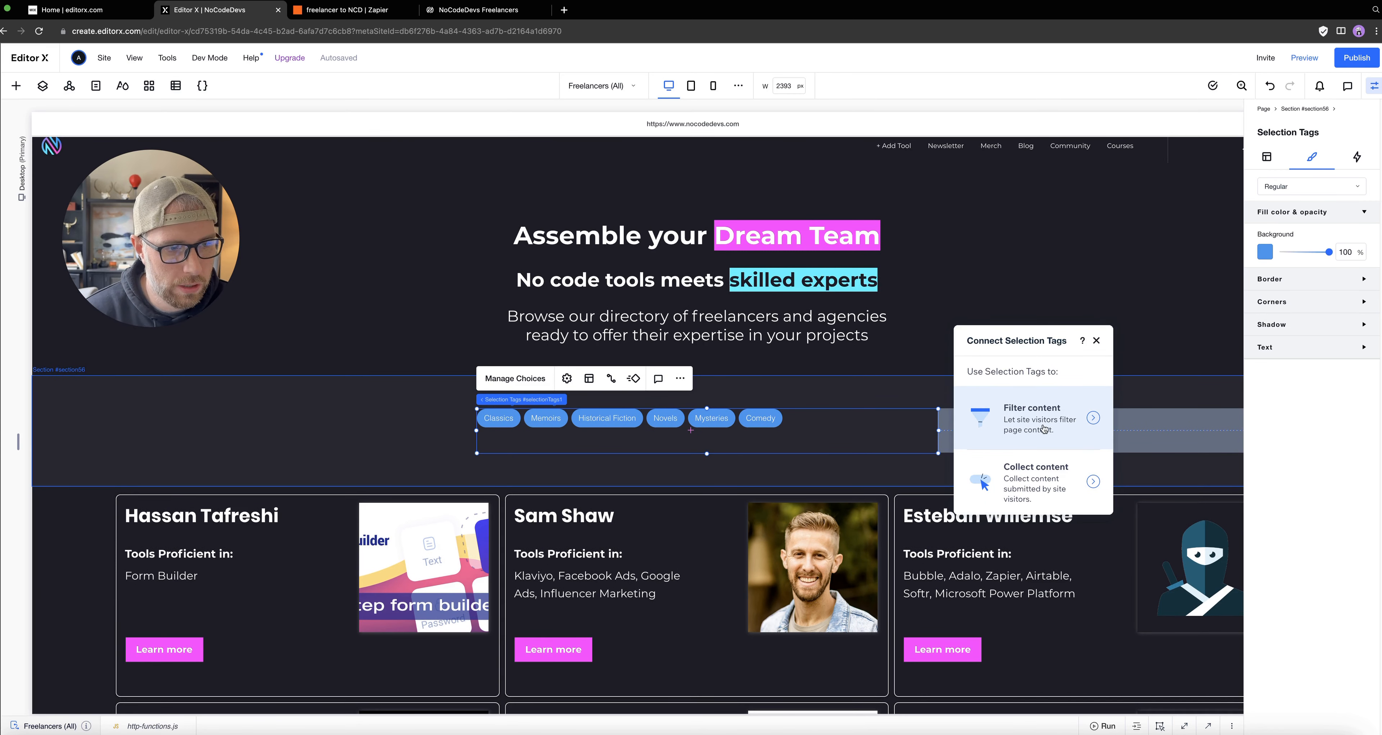
left_click(1024, 426)
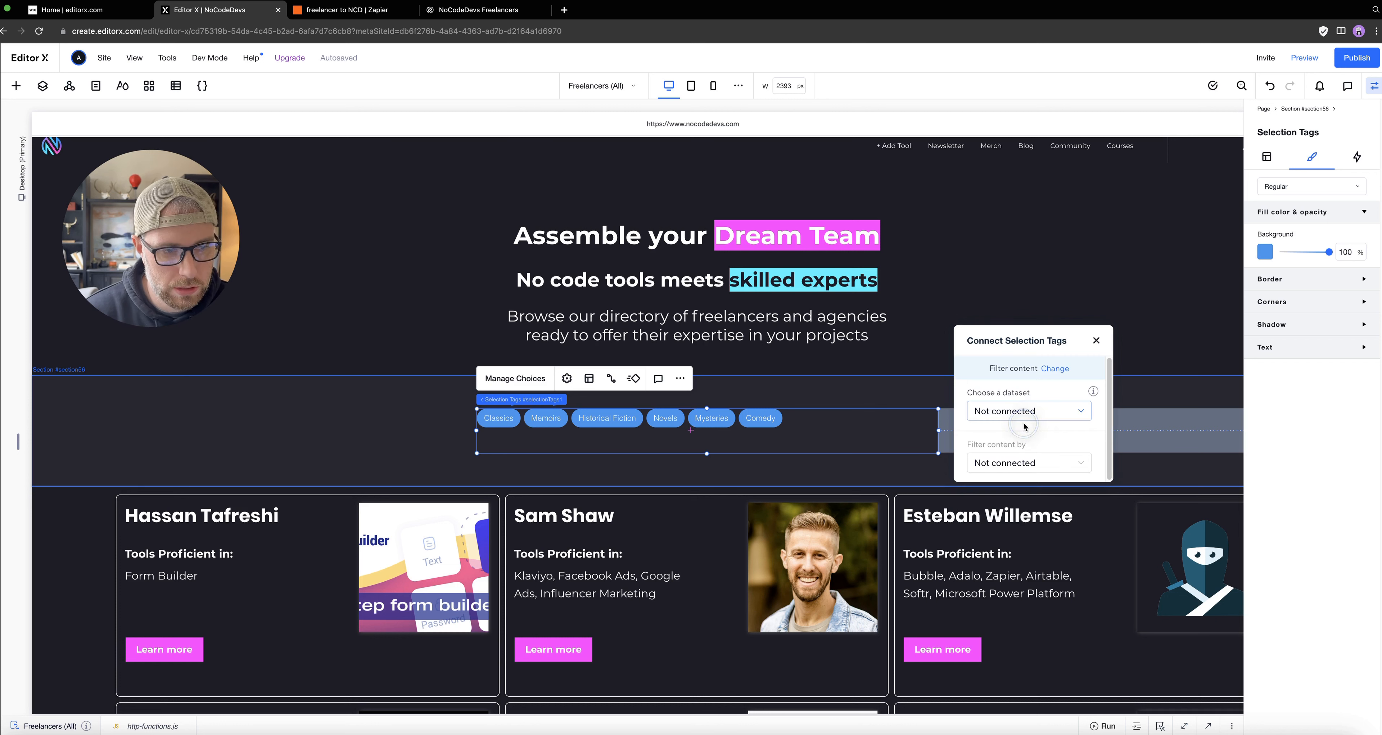
left_click(1001, 414)
left_click(998, 397)
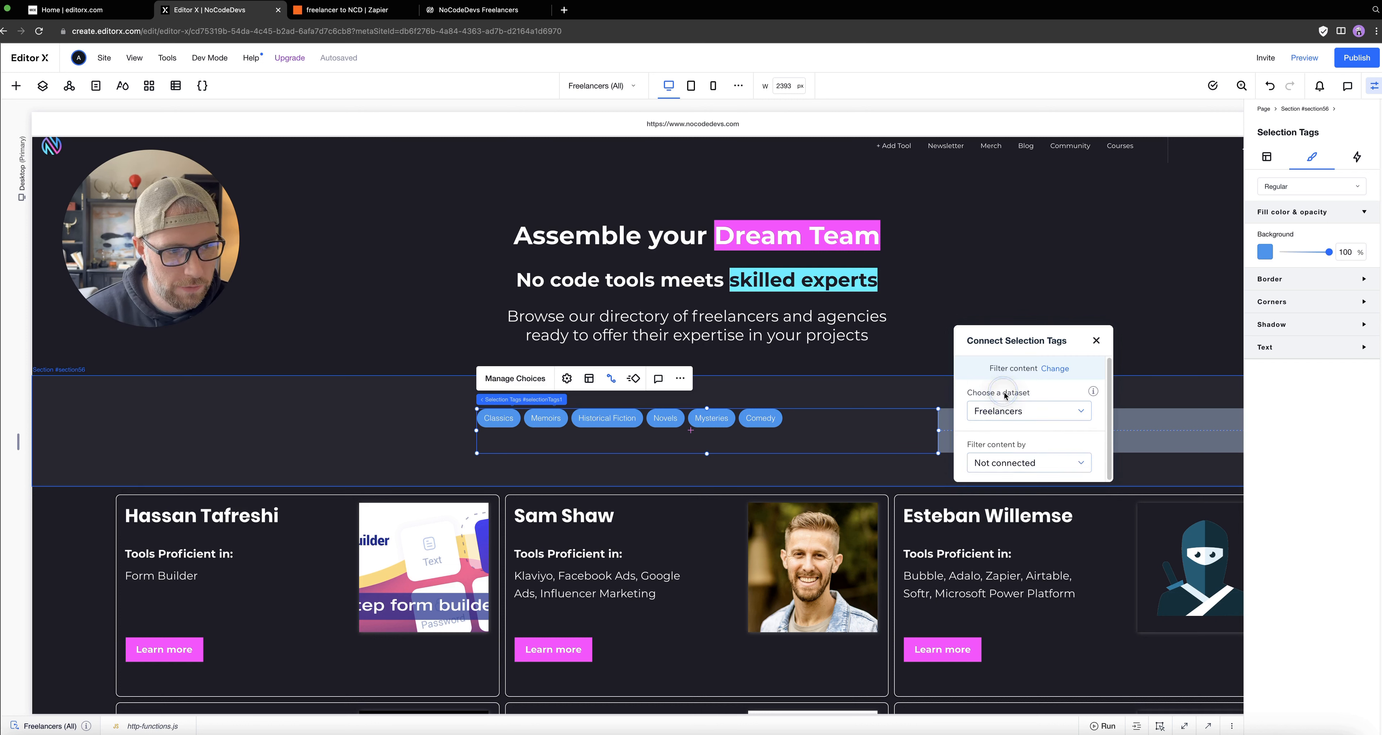
left_click(1018, 467)
left_click_drag(1088, 377, 1087, 444)
left_click(1003, 471)
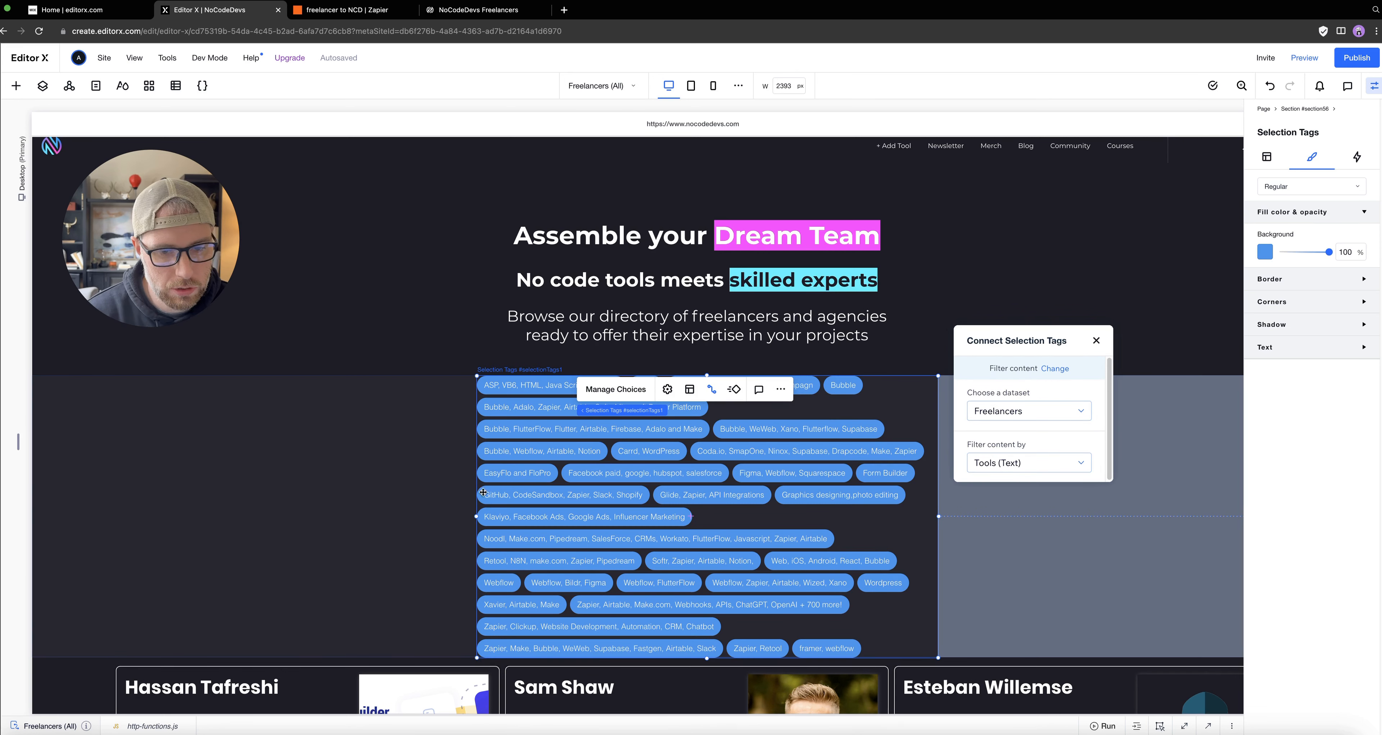
Widen the selection tags across most of the page, position them at the dark section's upper edge, and reduce the section's height.
left_click_drag(476, 375, 450, 410)
scroll(938, 490, "down", 1)
left_click_drag(938, 489, 1232, 417)
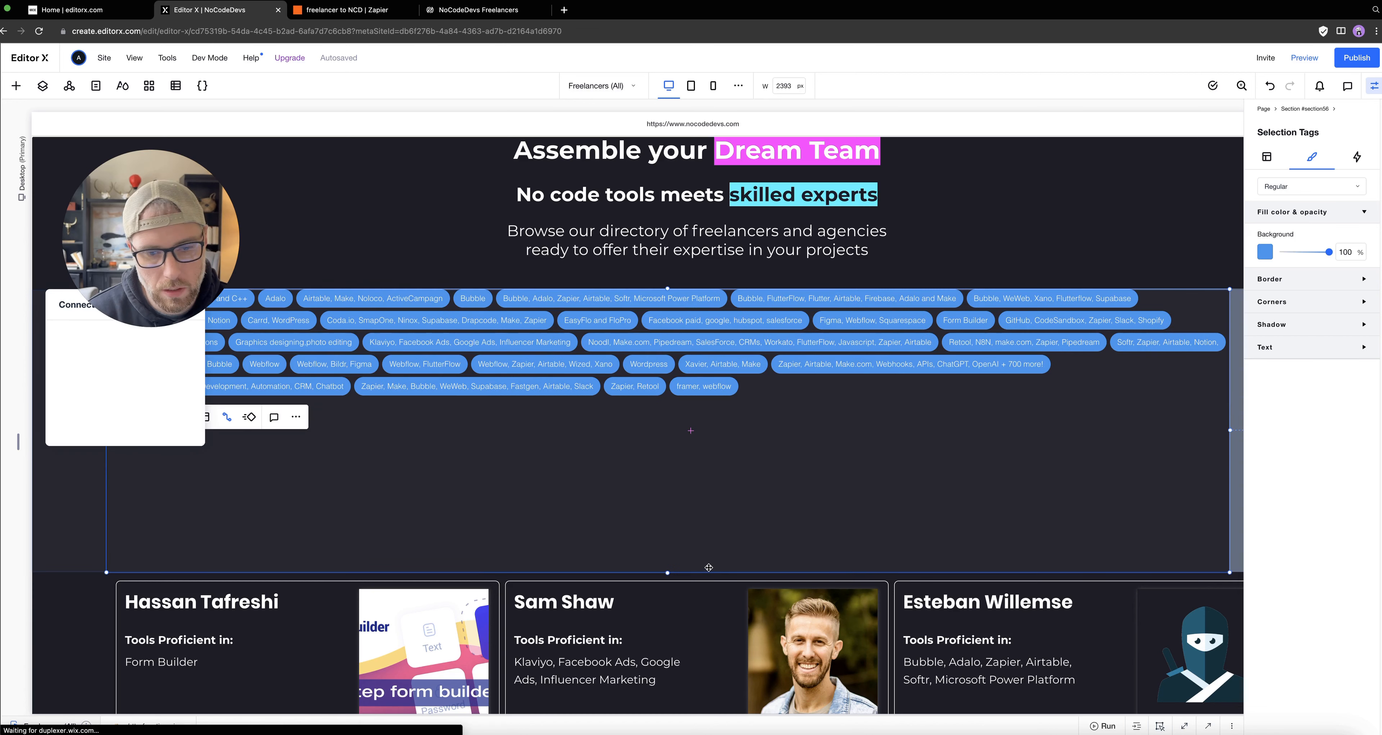
left_click_drag(667, 572, 666, 579)
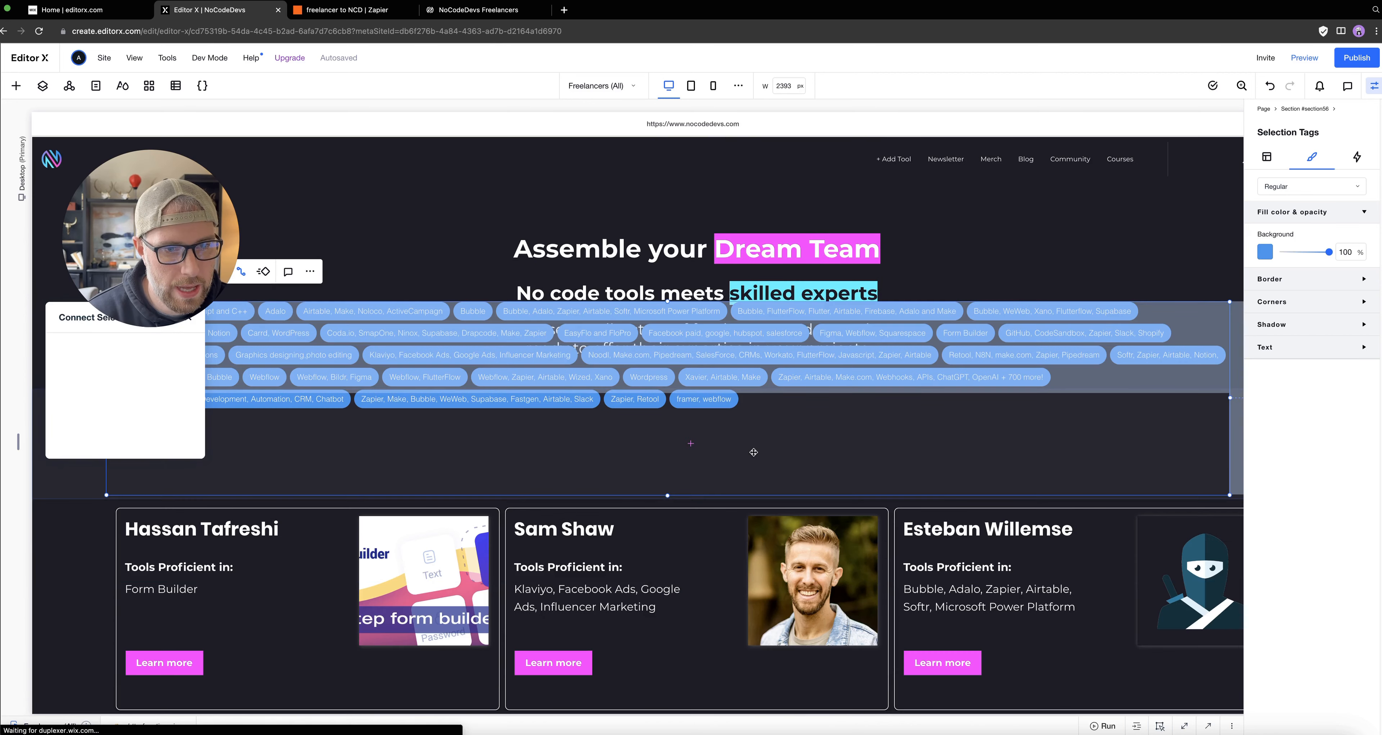
left_click_drag(666, 360, 692, 426)
left_click(583, 489)
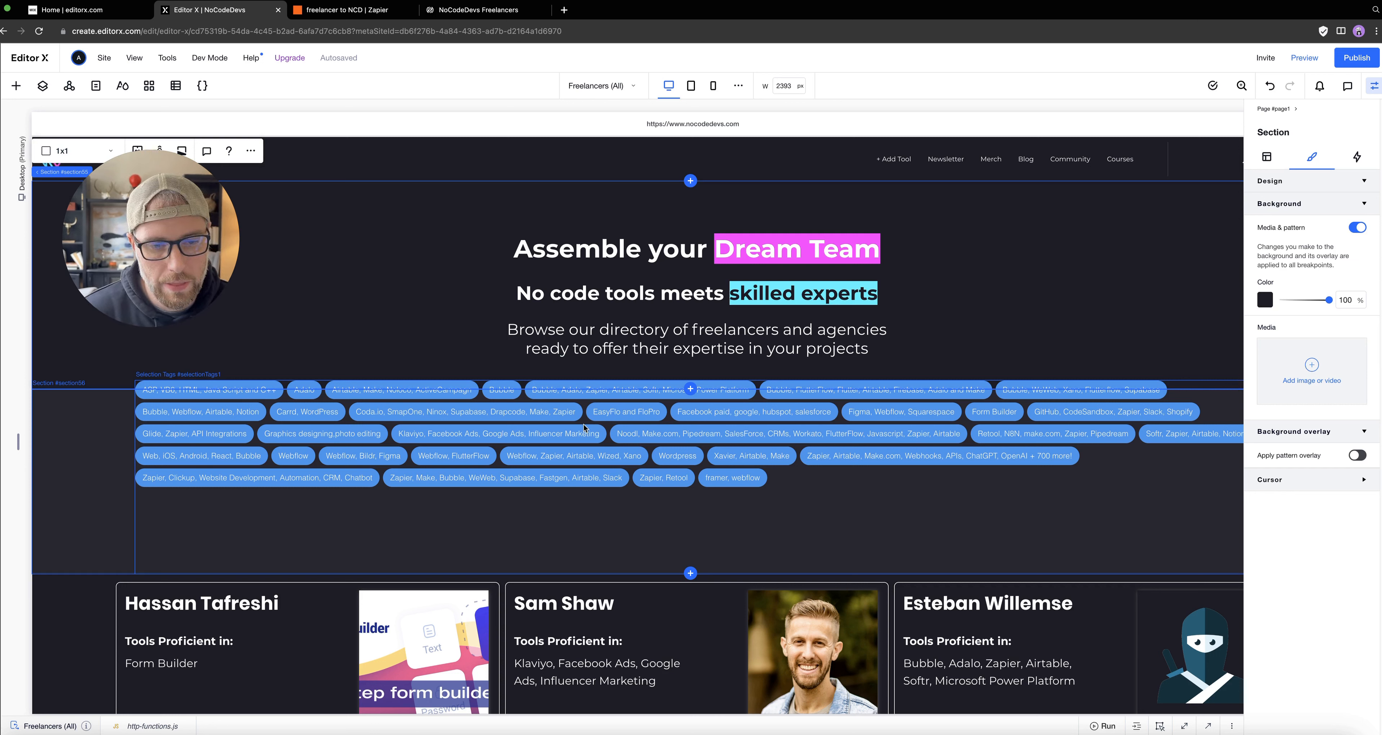
left_click_drag(583, 428, 547, 490)
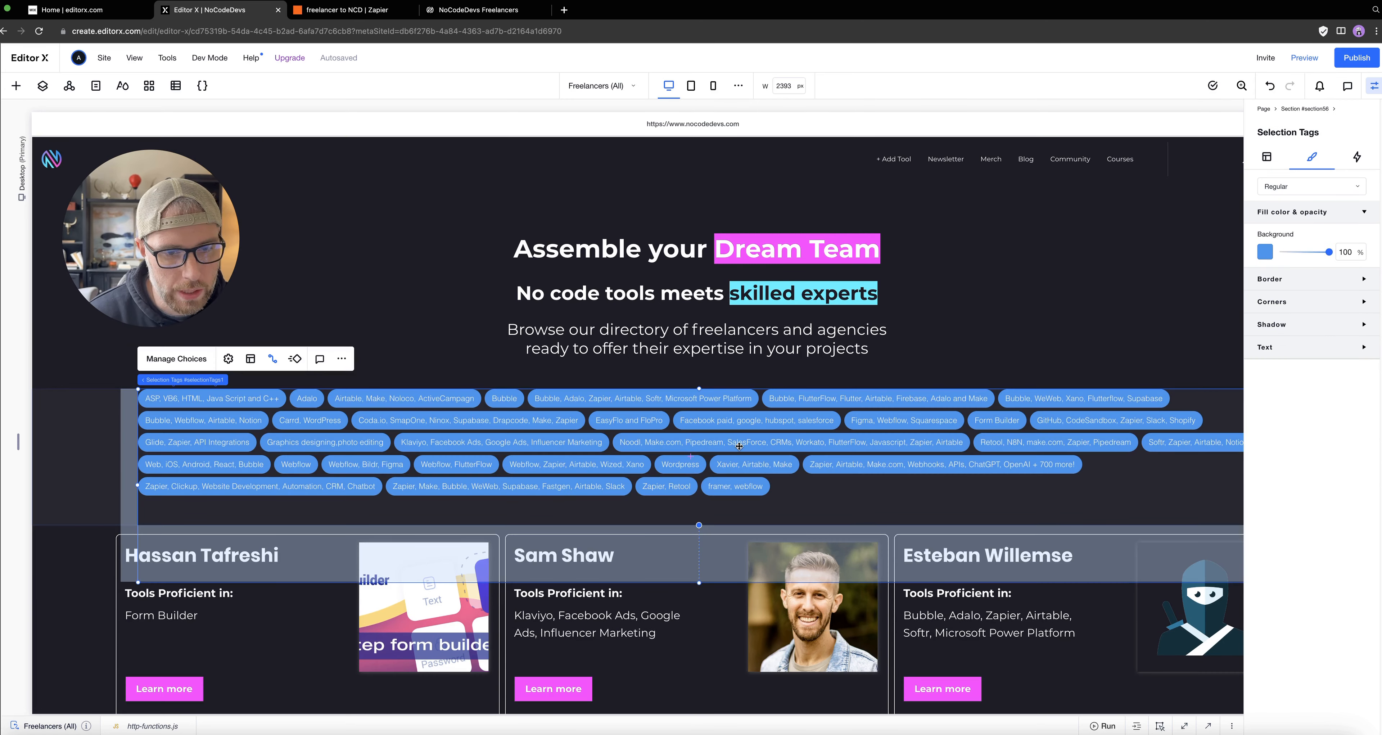
Preview the page and test the tag filter with Bubble, Form Builder and the combined Zapier, Retool and framer, webflow tags.
left_click(1305, 58)
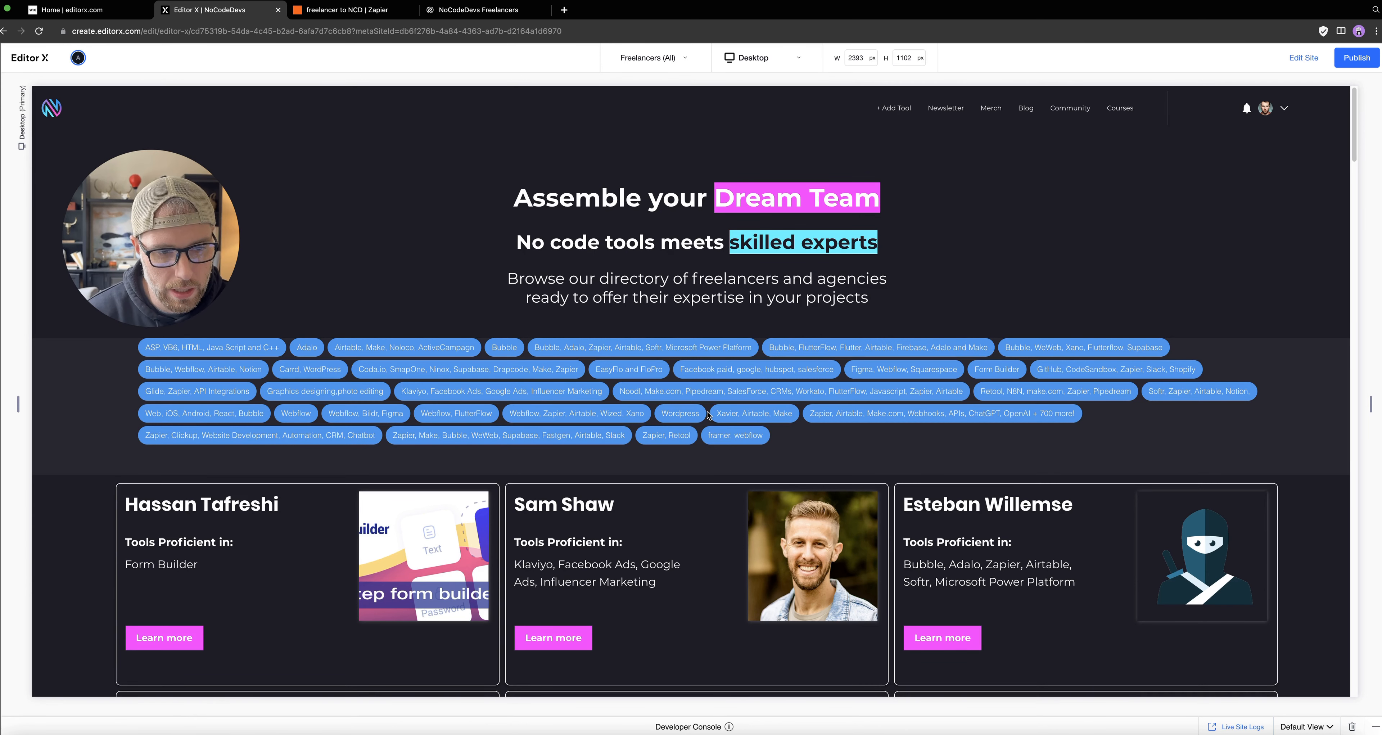
left_click(674, 436)
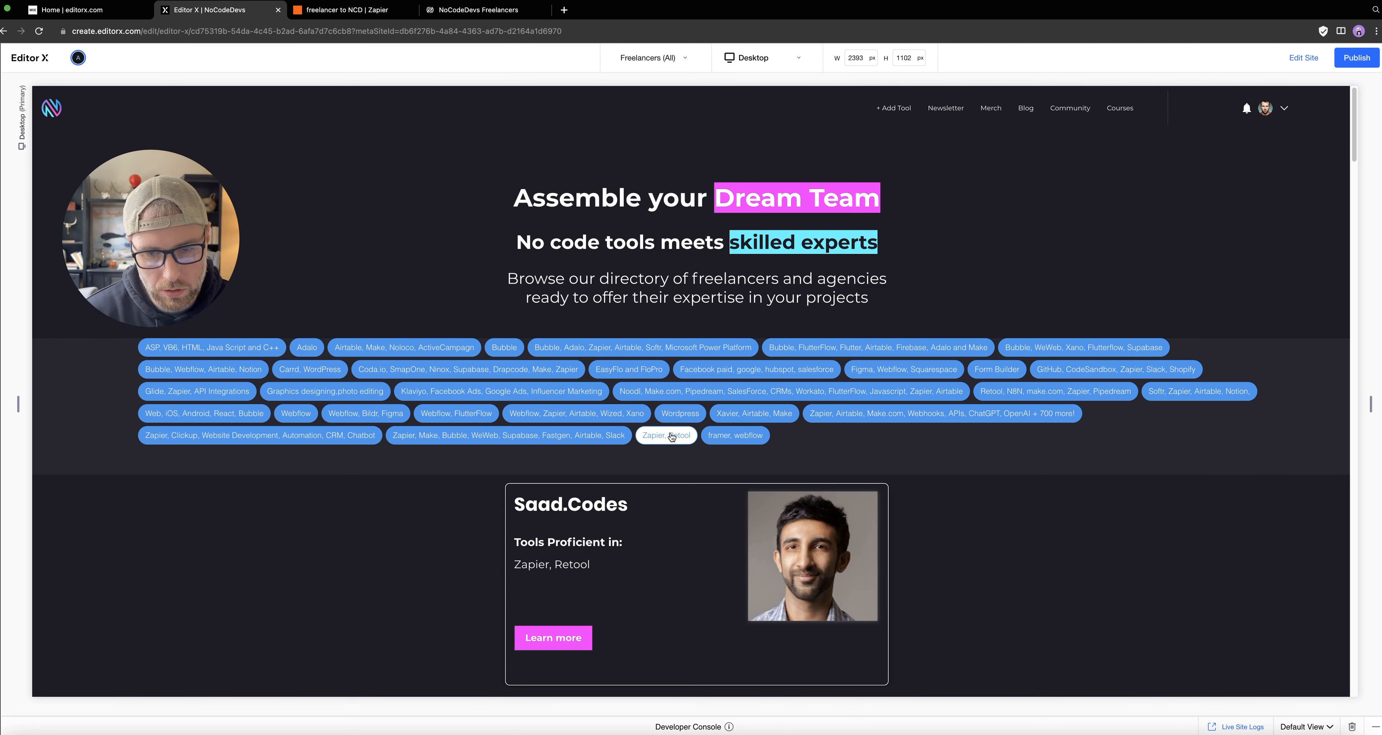
left_click(672, 436)
left_click(499, 349)
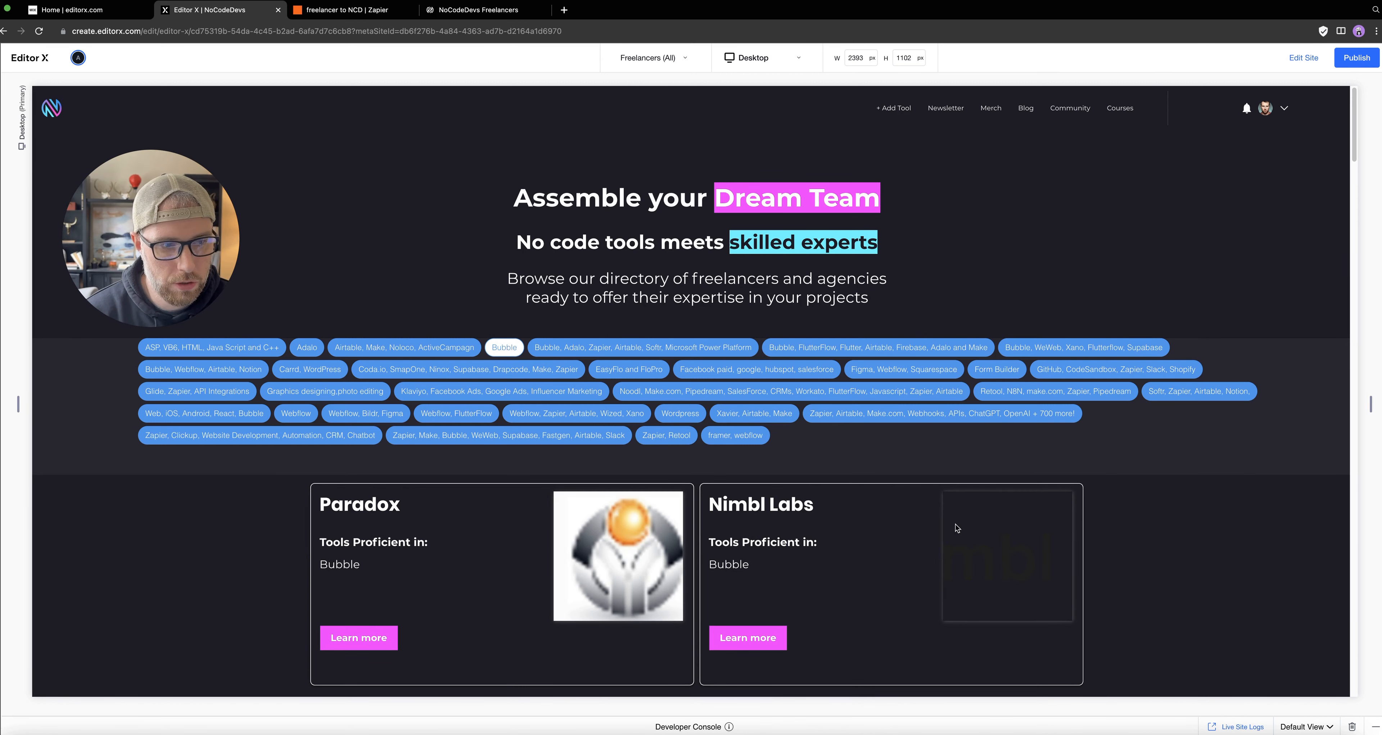
left_click(996, 369)
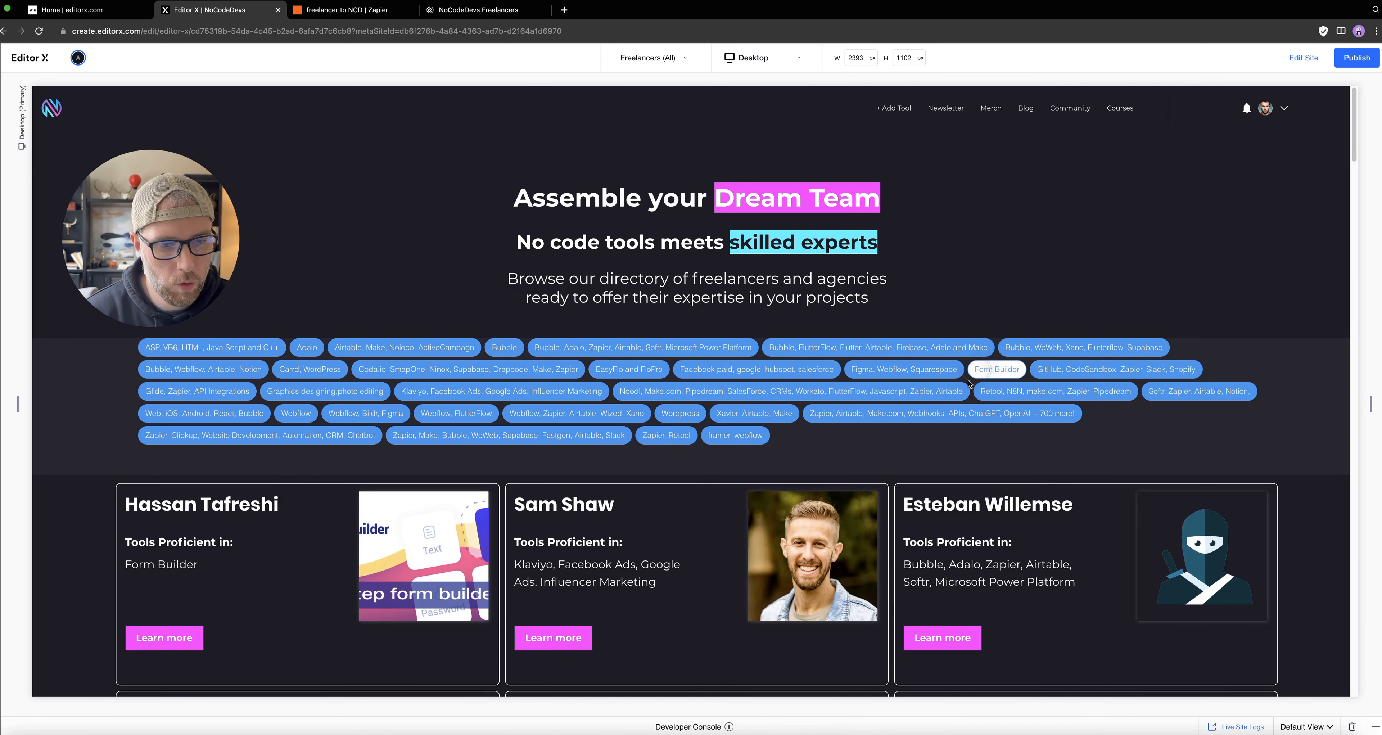
left_click(996, 369)
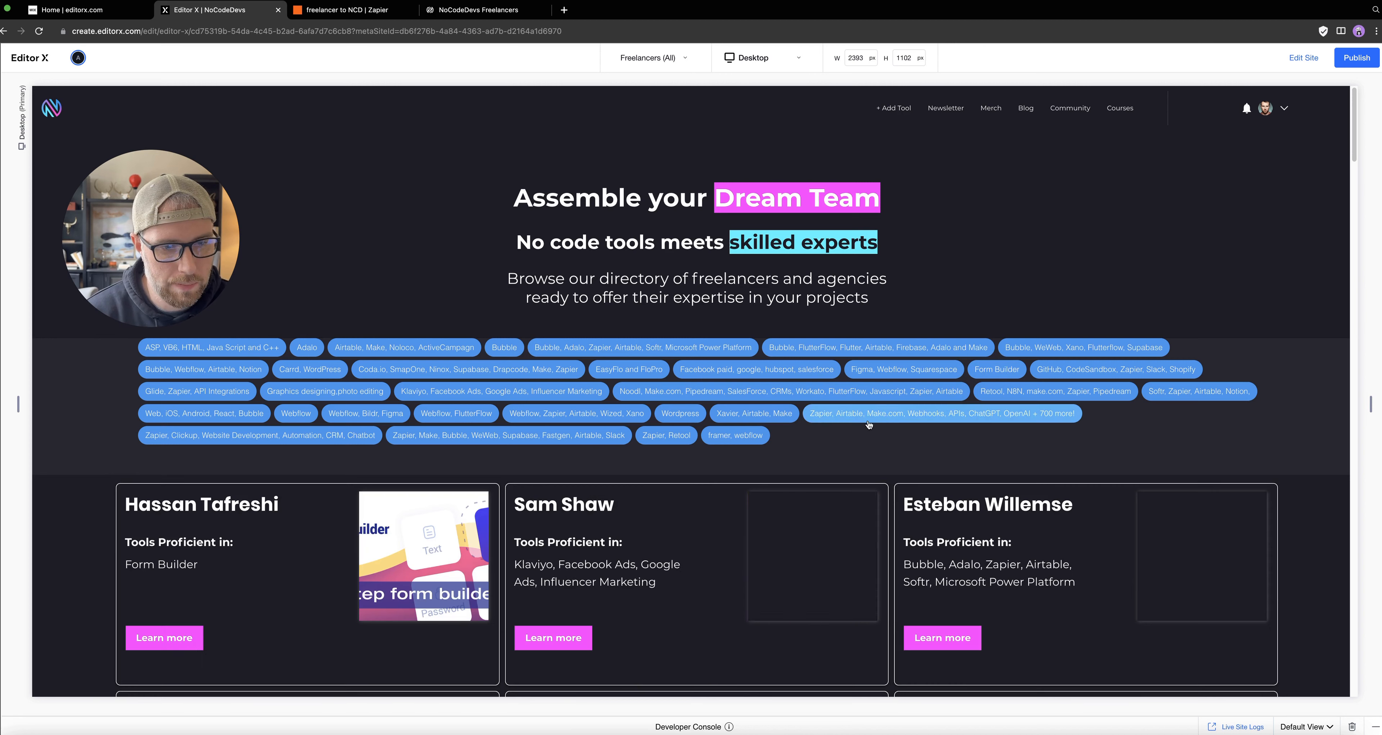
left_click(666, 435)
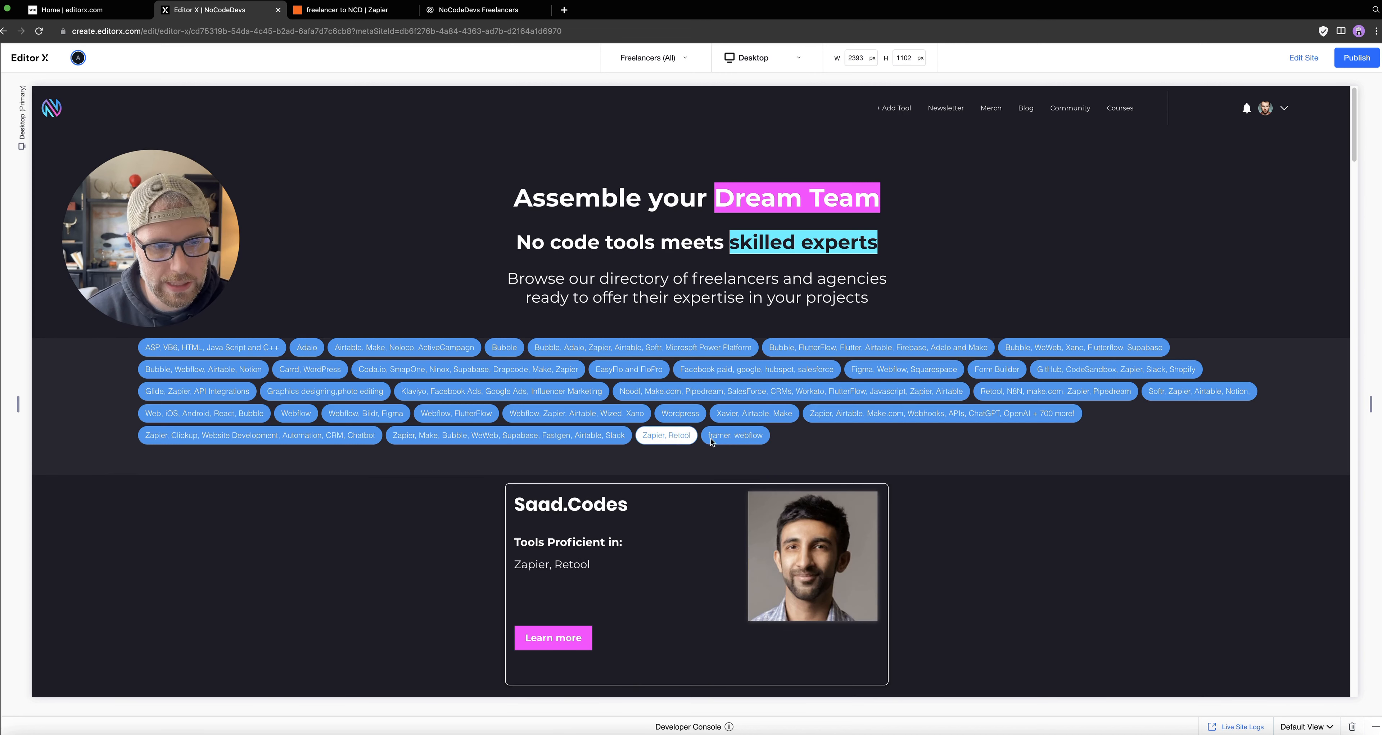
left_click(731, 435)
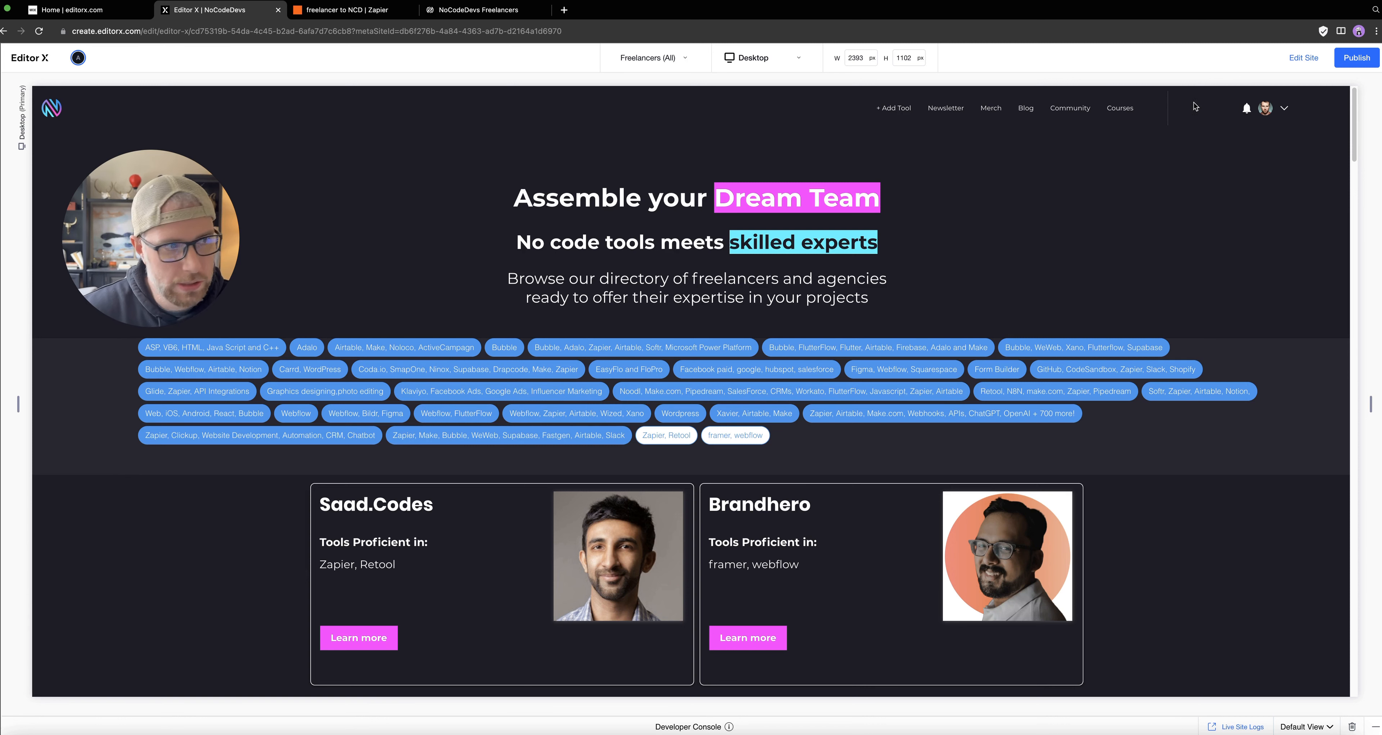
left_click(1303, 57)
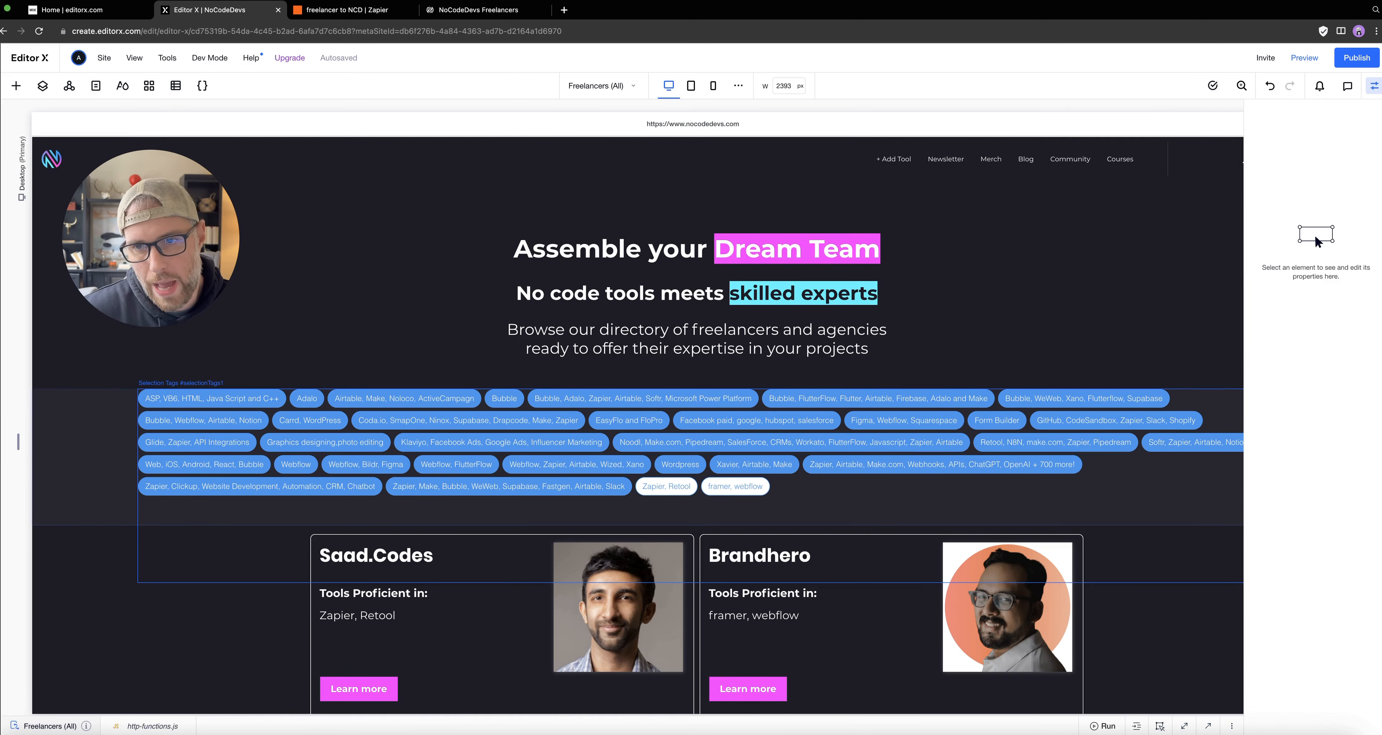
Add the teal-underlined Quantity dropdown input to the dark section, beside the last row of selection tags.
left_click(16, 86)
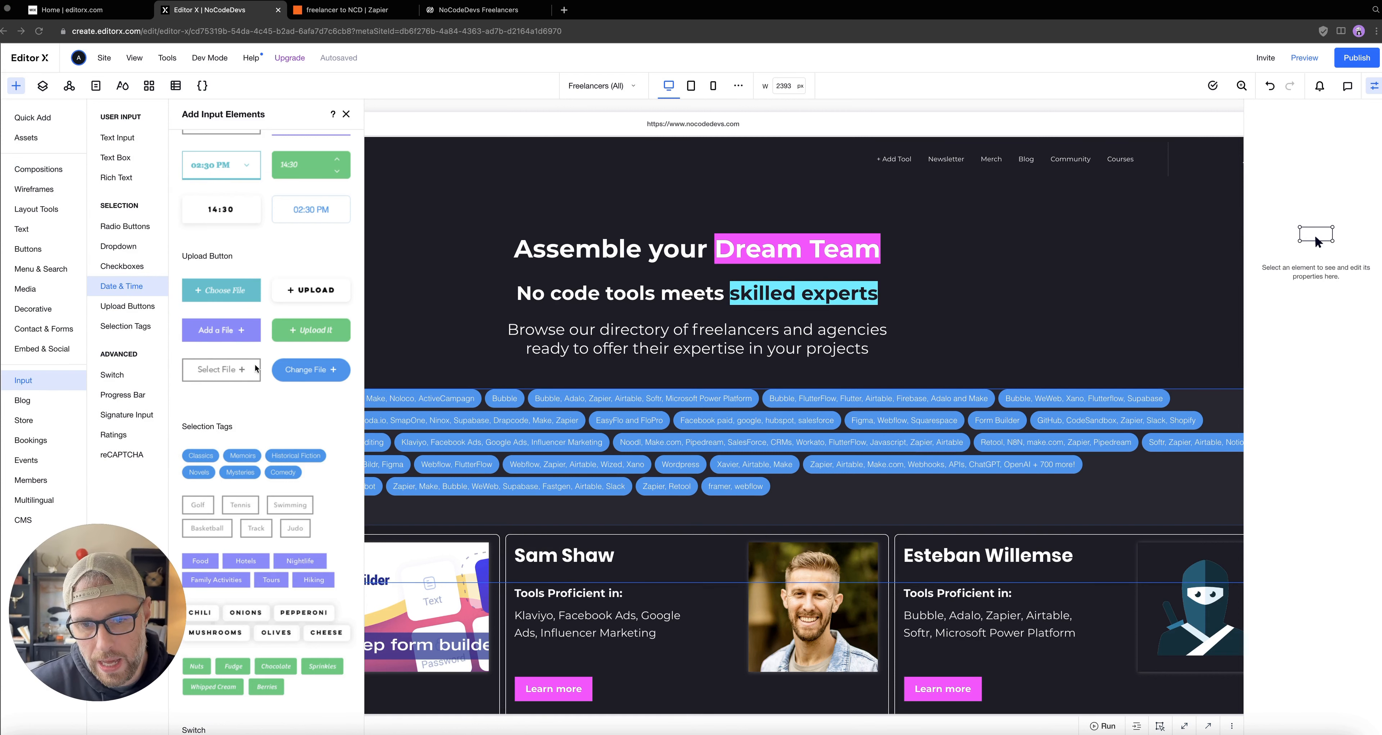
scroll(256, 368, "up", 10)
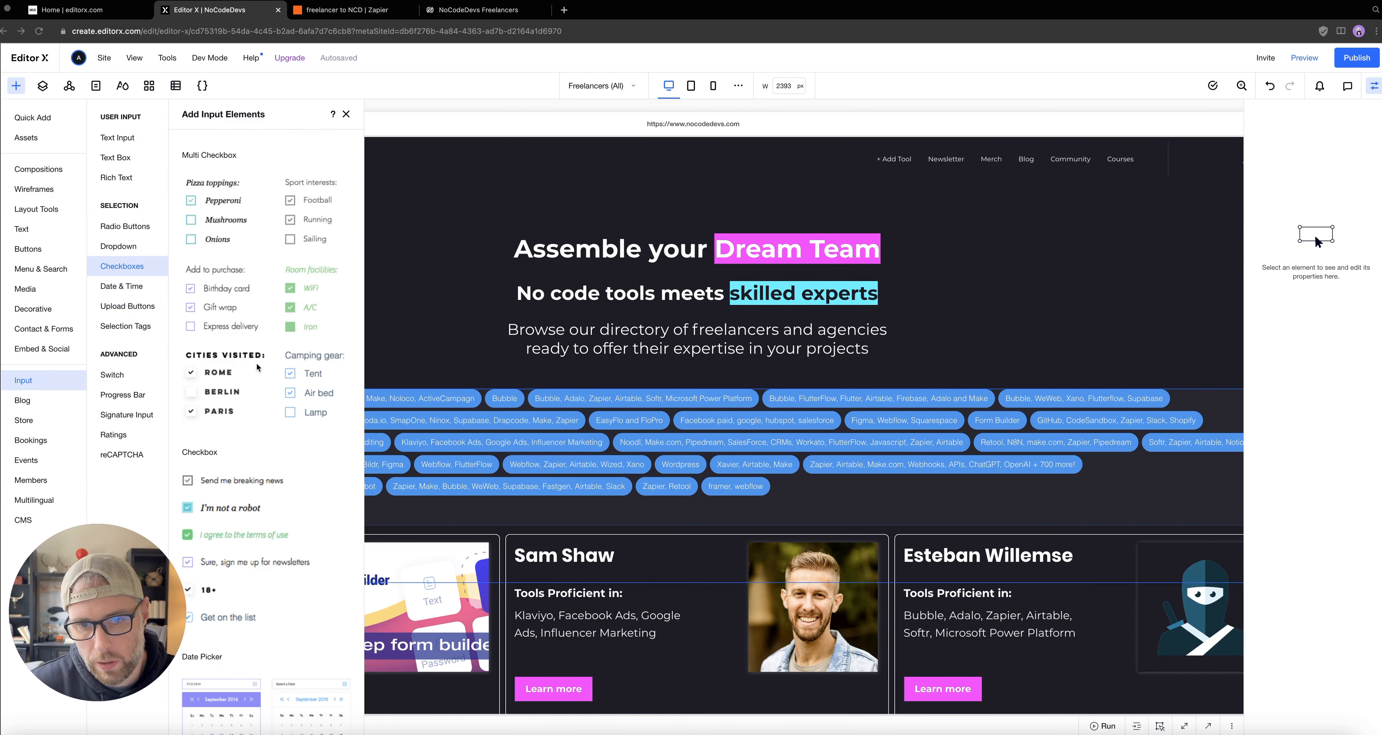
scroll(257, 367, "up", 5)
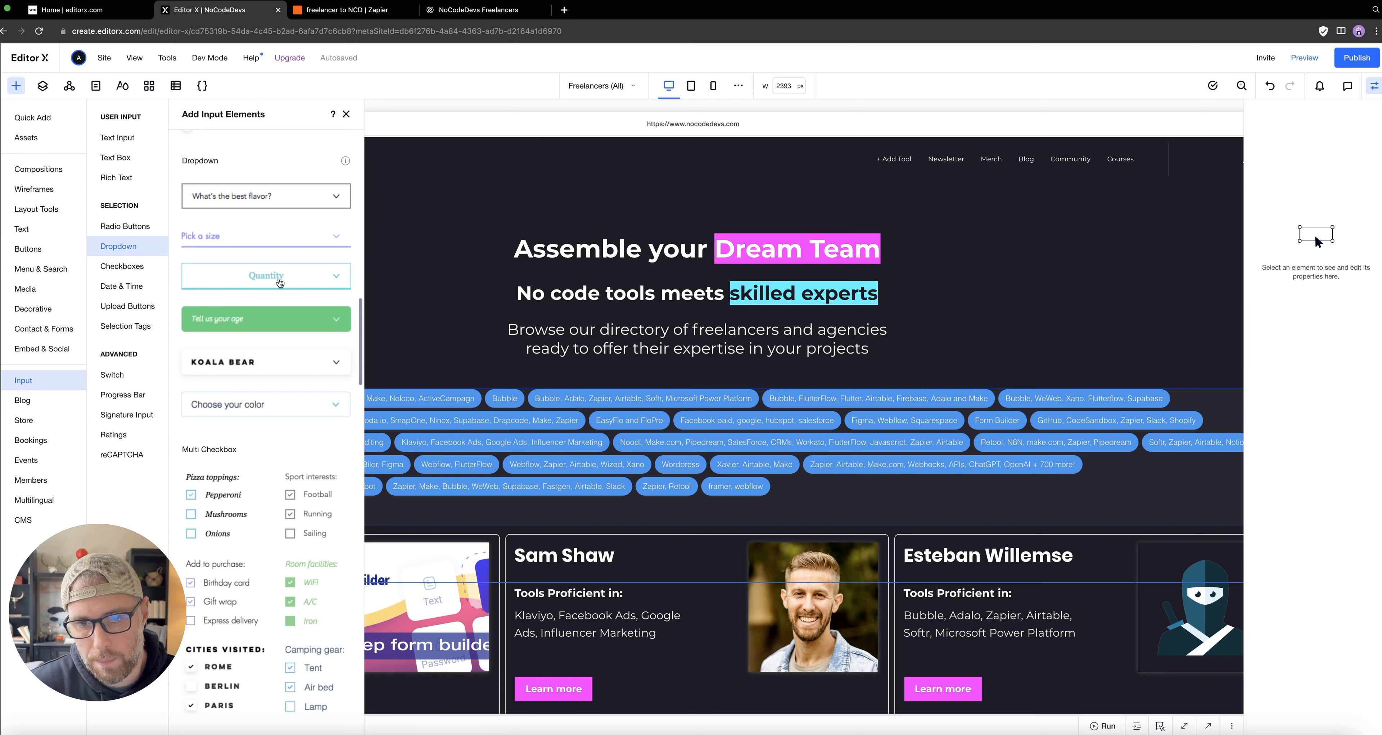
left_click_drag(259, 273, 878, 494)
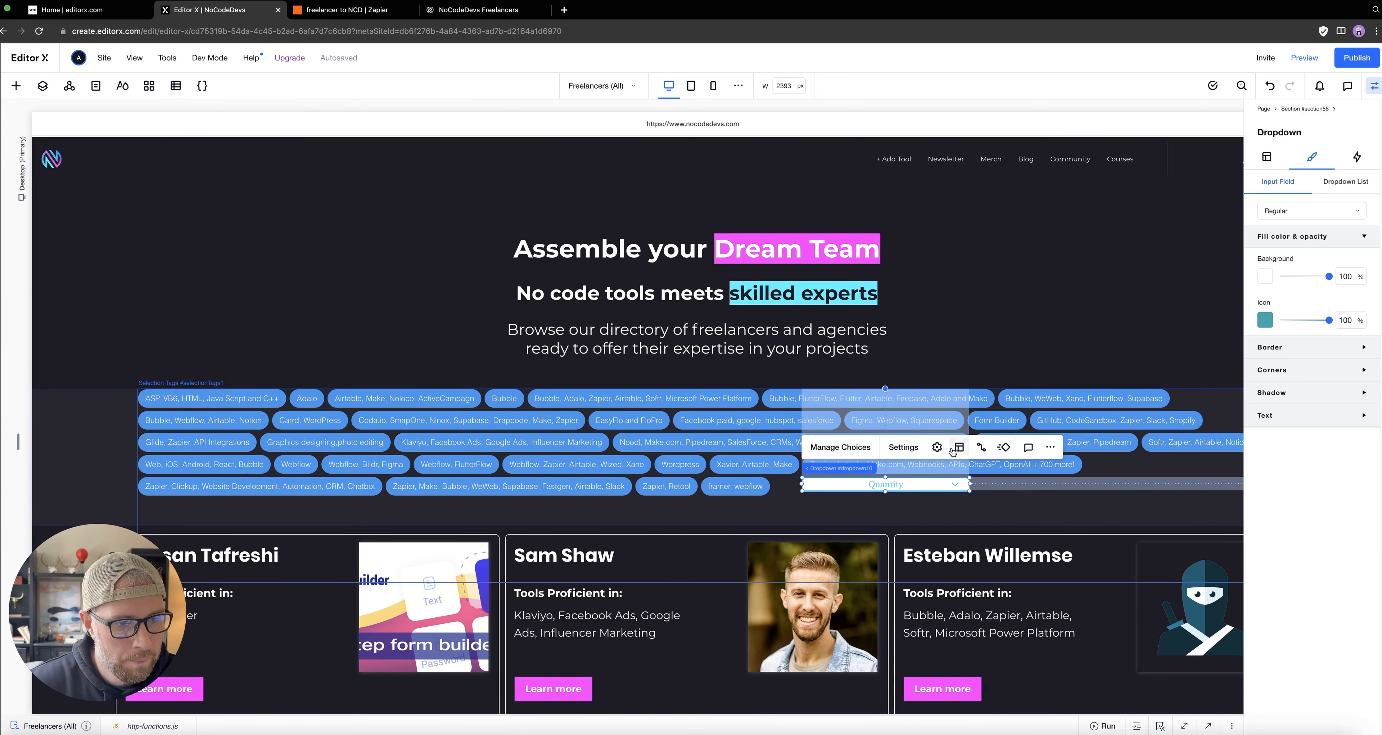
Connect the dropdown as a content filter on the Freelancers dataset, filtering by the Headline (Text) field.
left_click(980, 447)
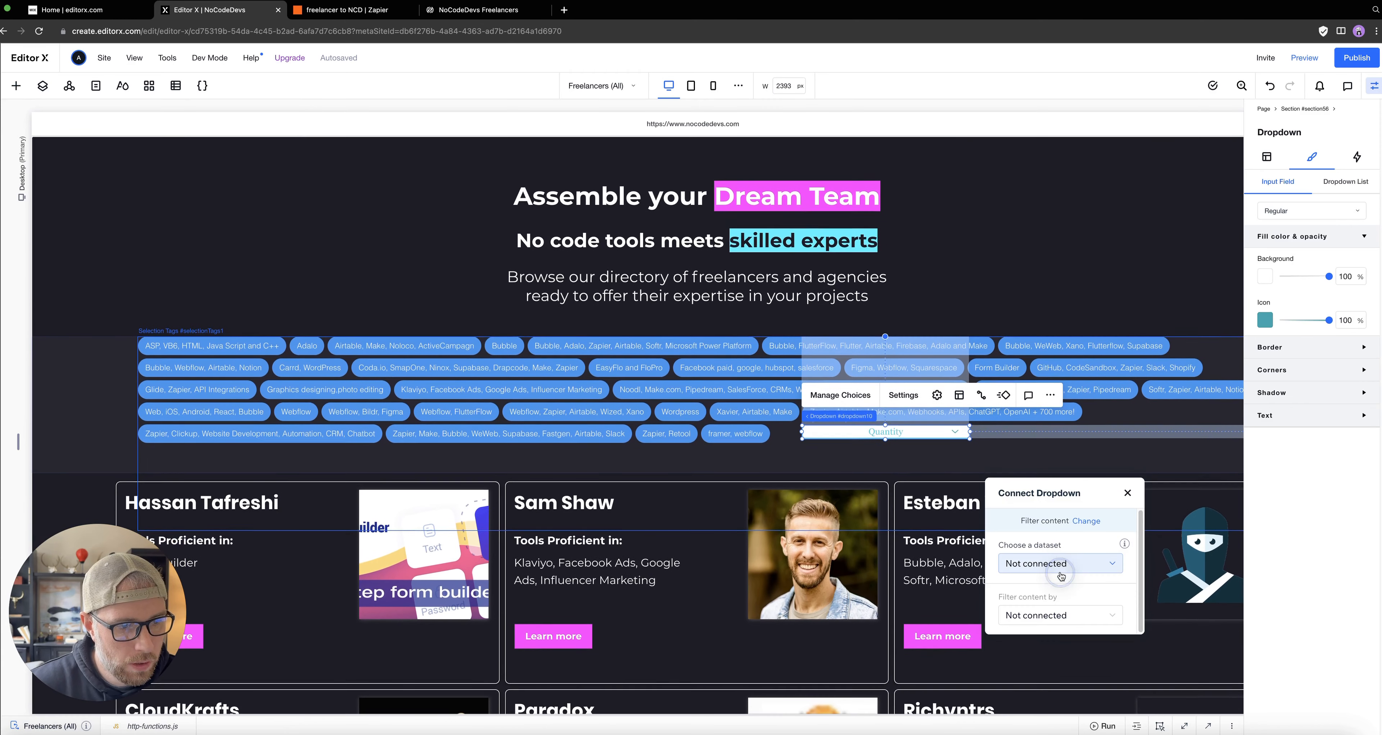
left_click(1060, 563)
left_click(1041, 545)
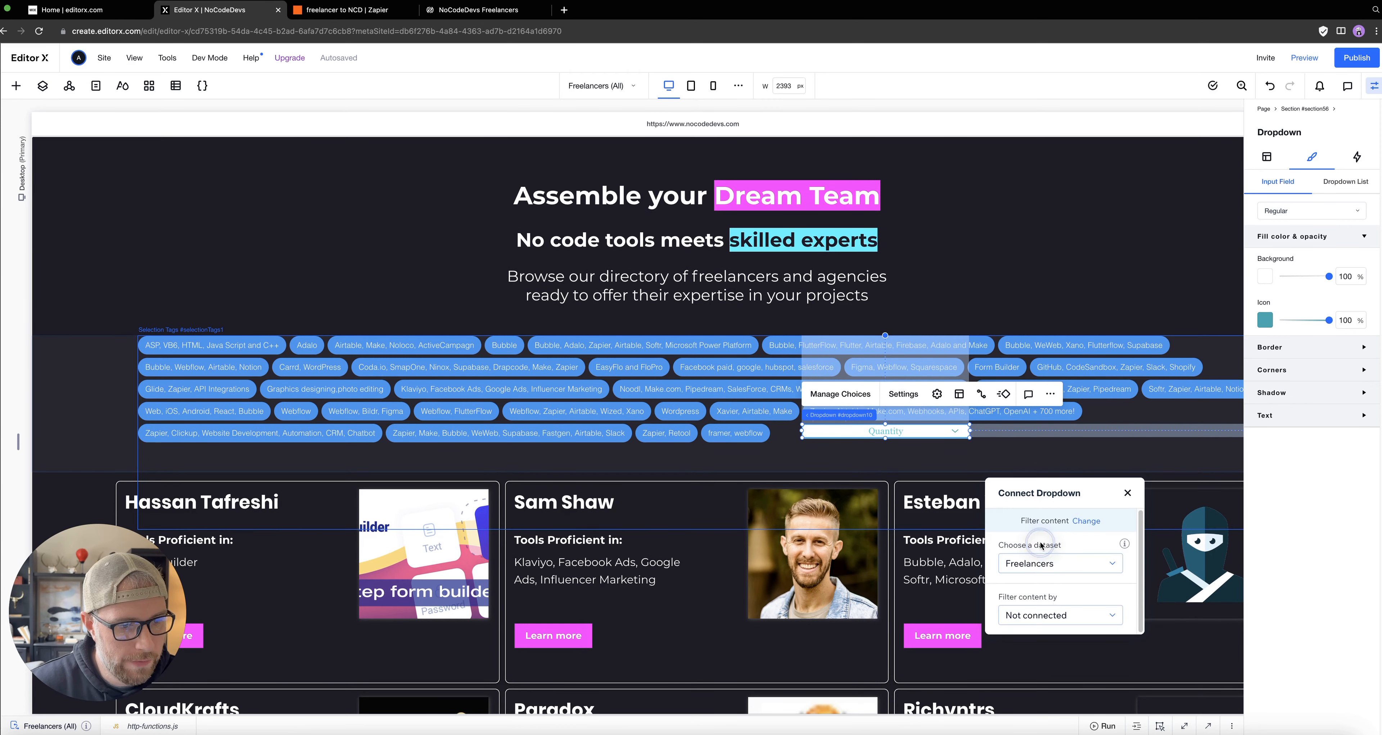
left_click(1060, 614)
scroll(1059, 580, "down", 1)
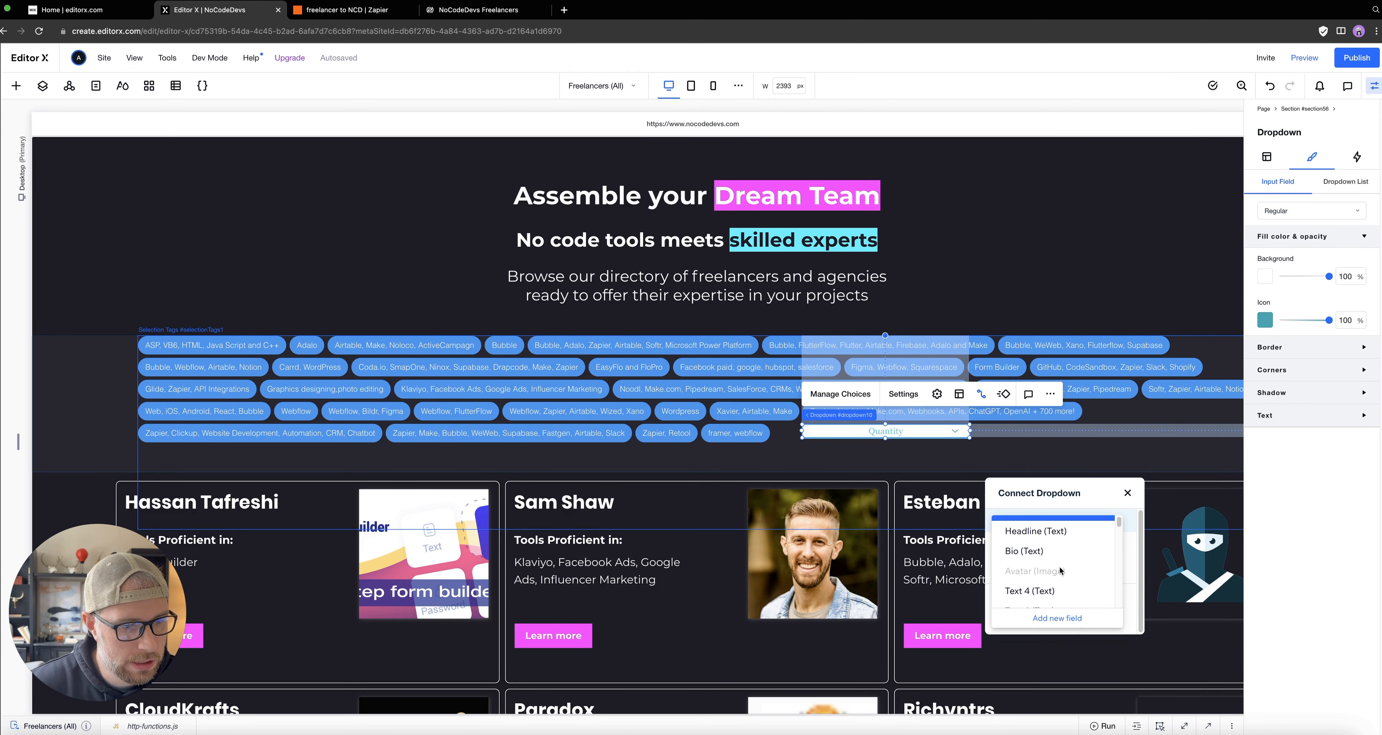
scroll(1059, 571, "up", 1)
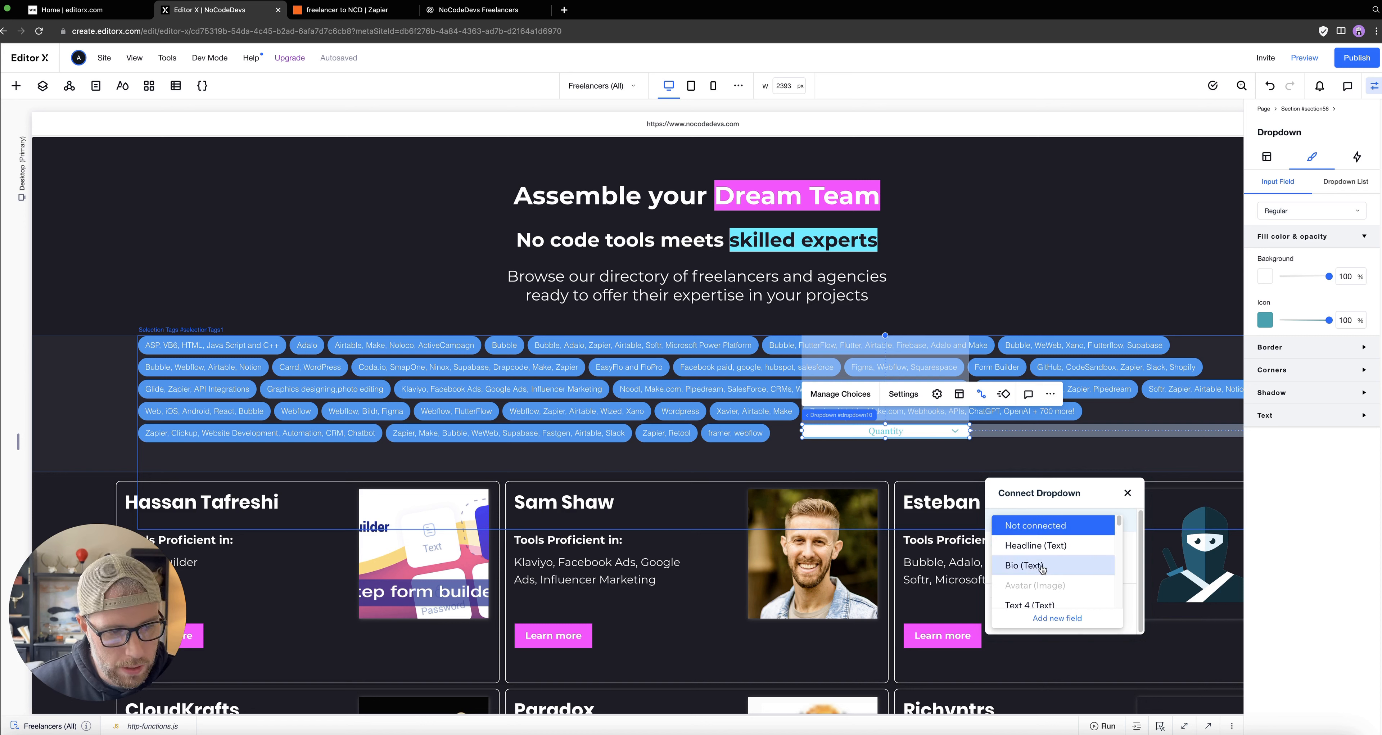
left_click(1037, 545)
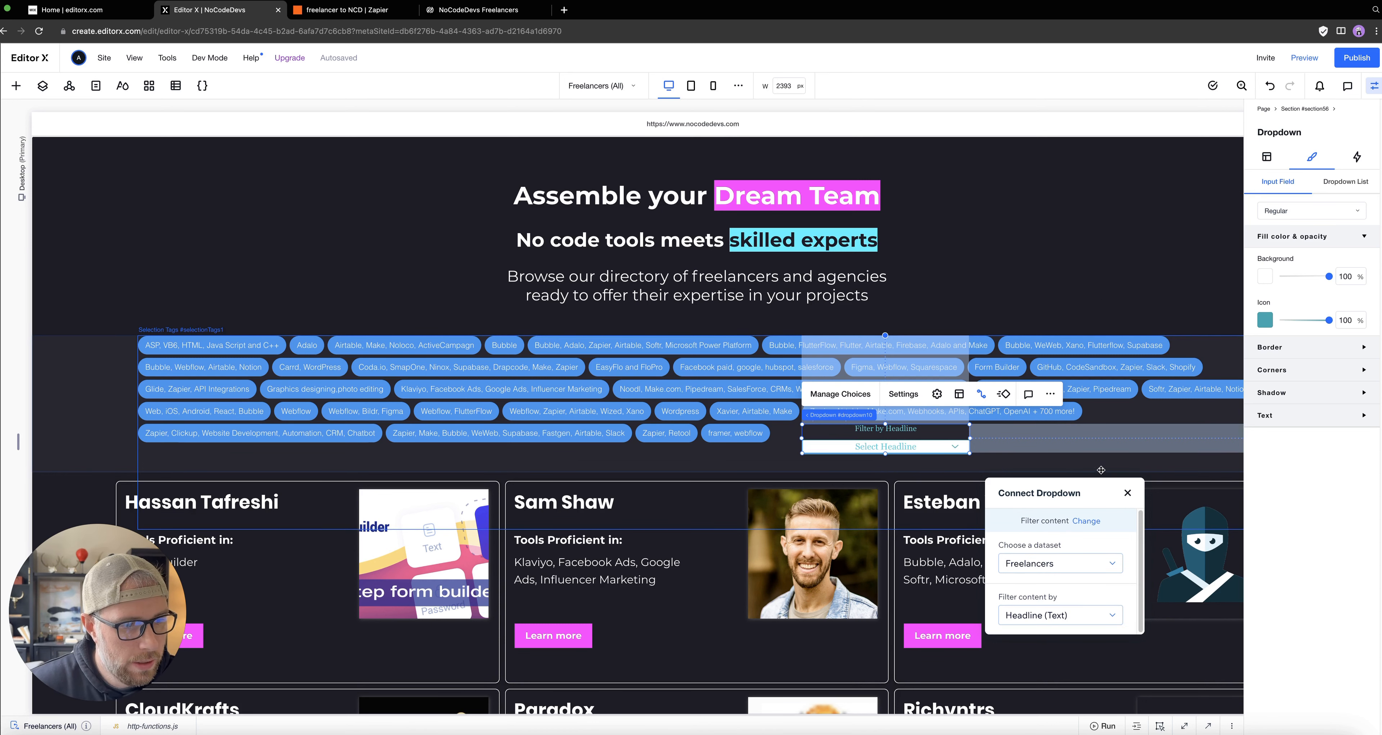
Preview the page to check the headline filter dropdown together with the freelancer cards.
left_click(1307, 59)
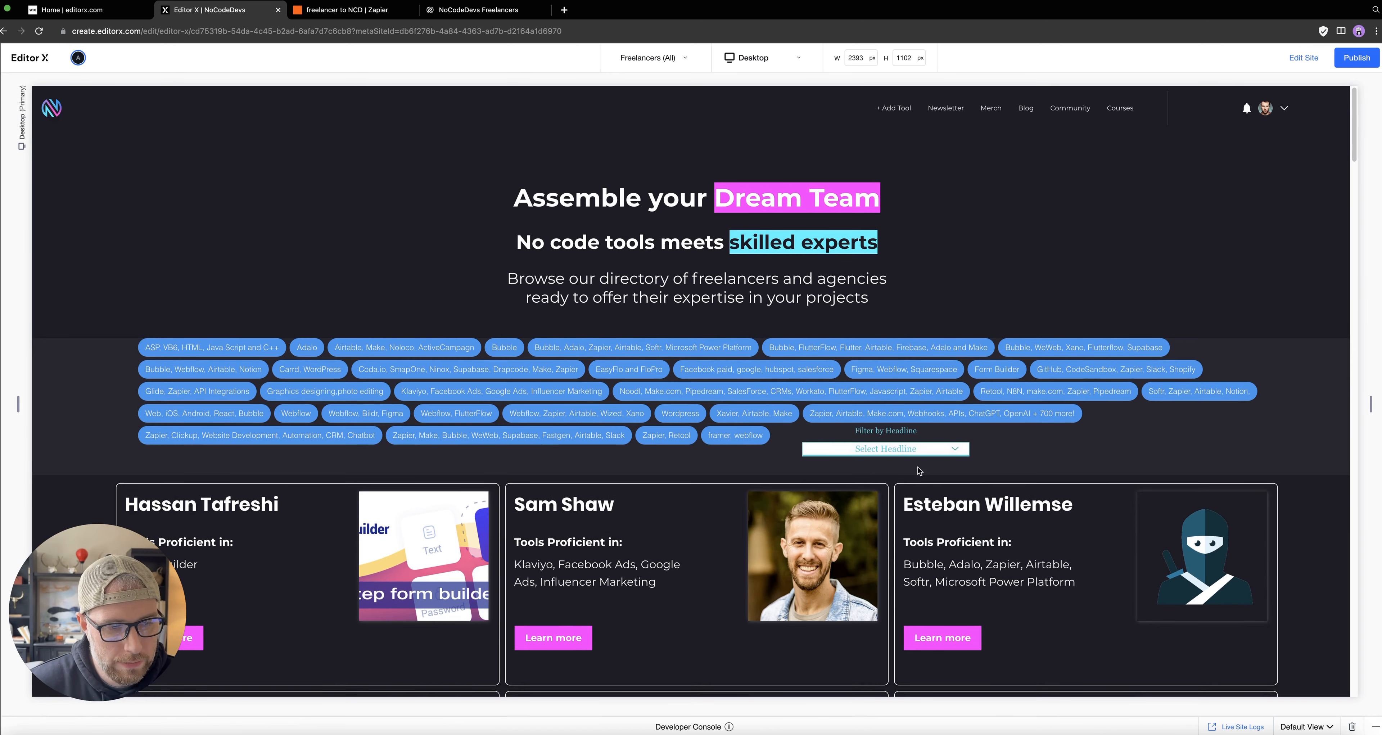
scroll(1053, 434, "down", 4)
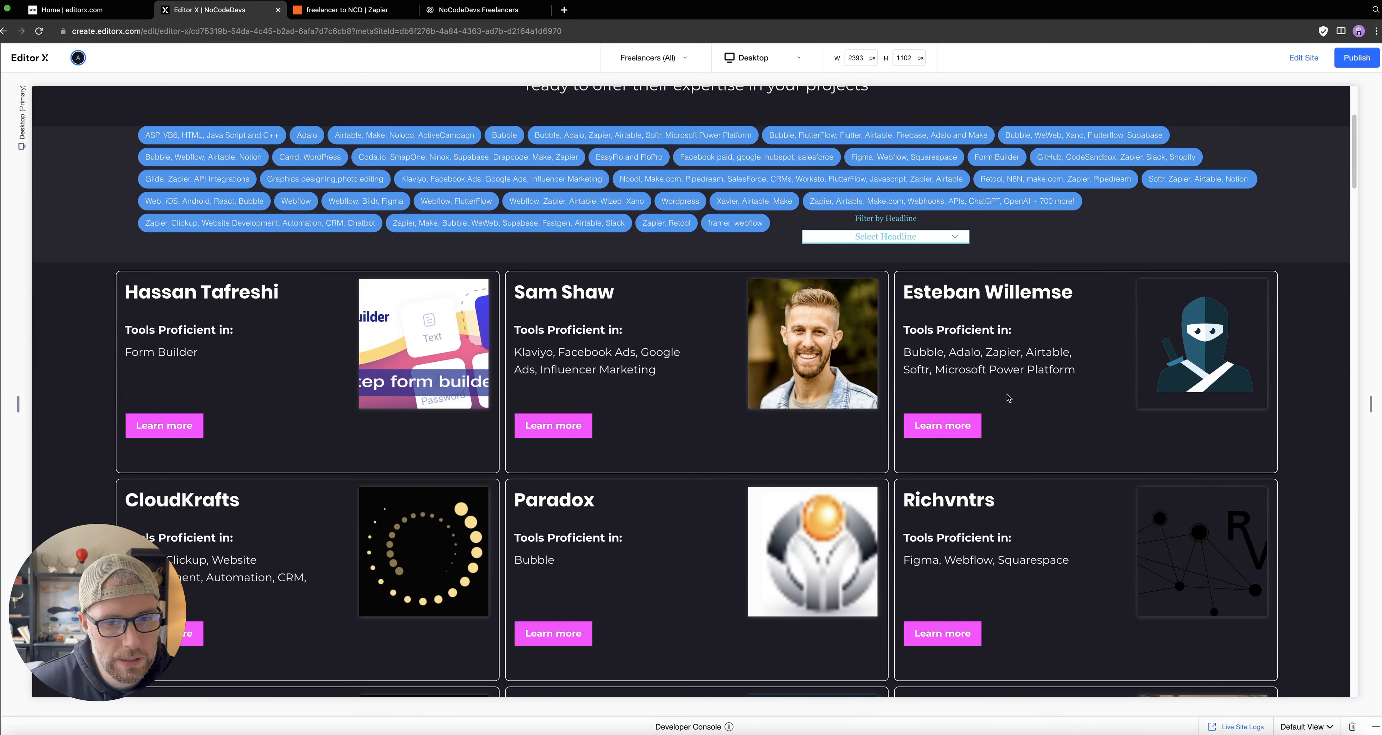